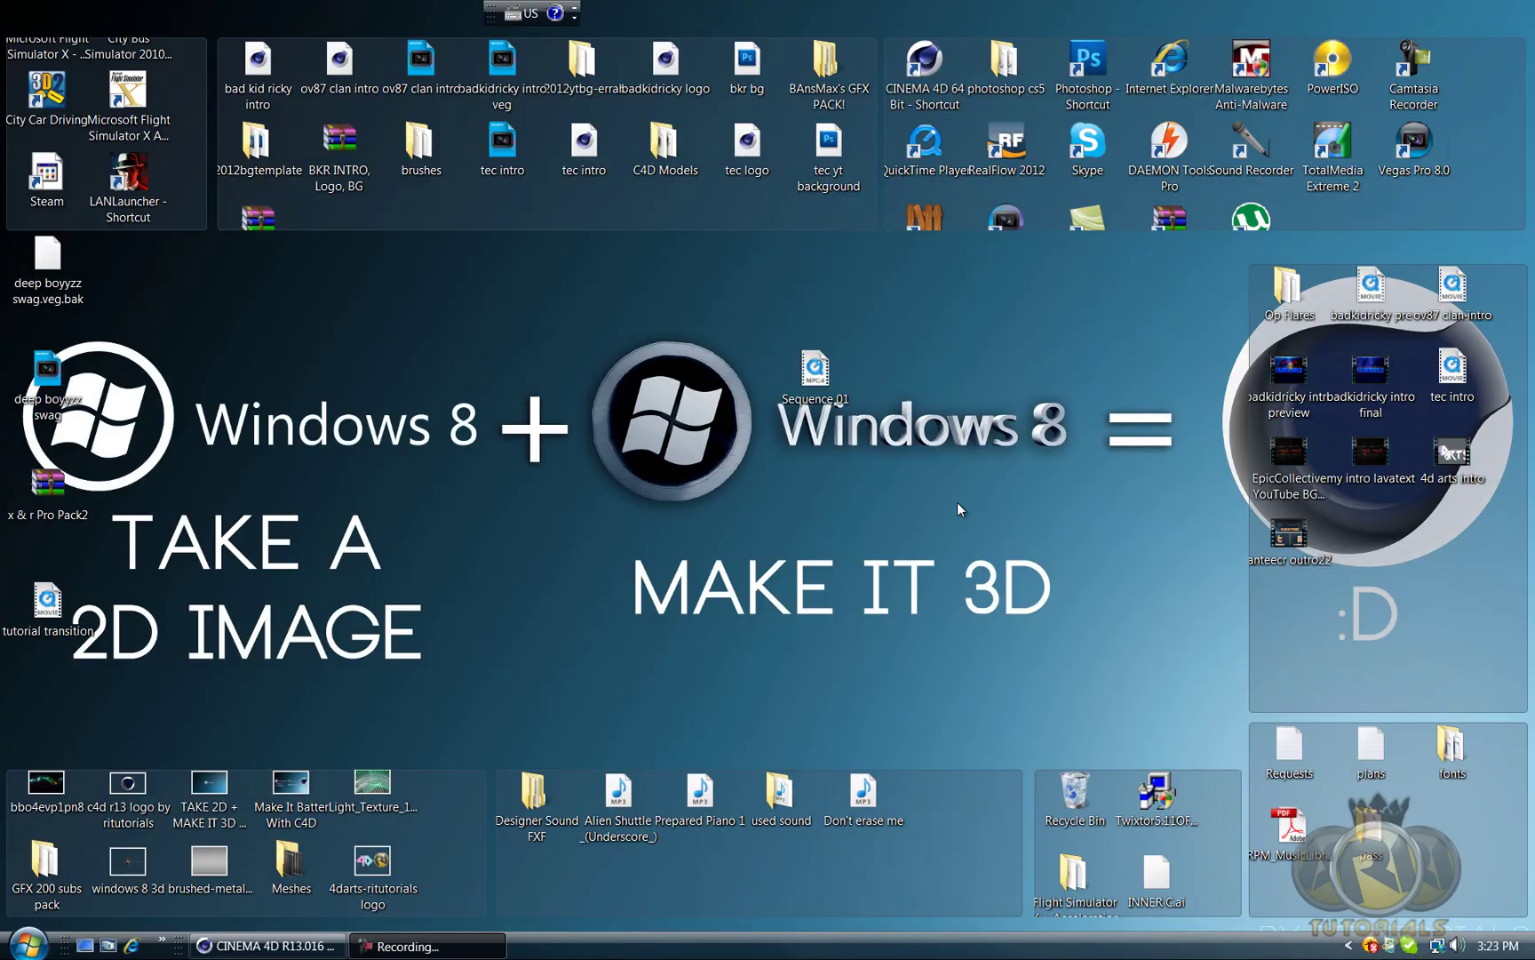
# Step: Switch to CINEMA 4D and examine a render of the example text scene and the settings of its MoText object
pyautogui.click(267, 946)
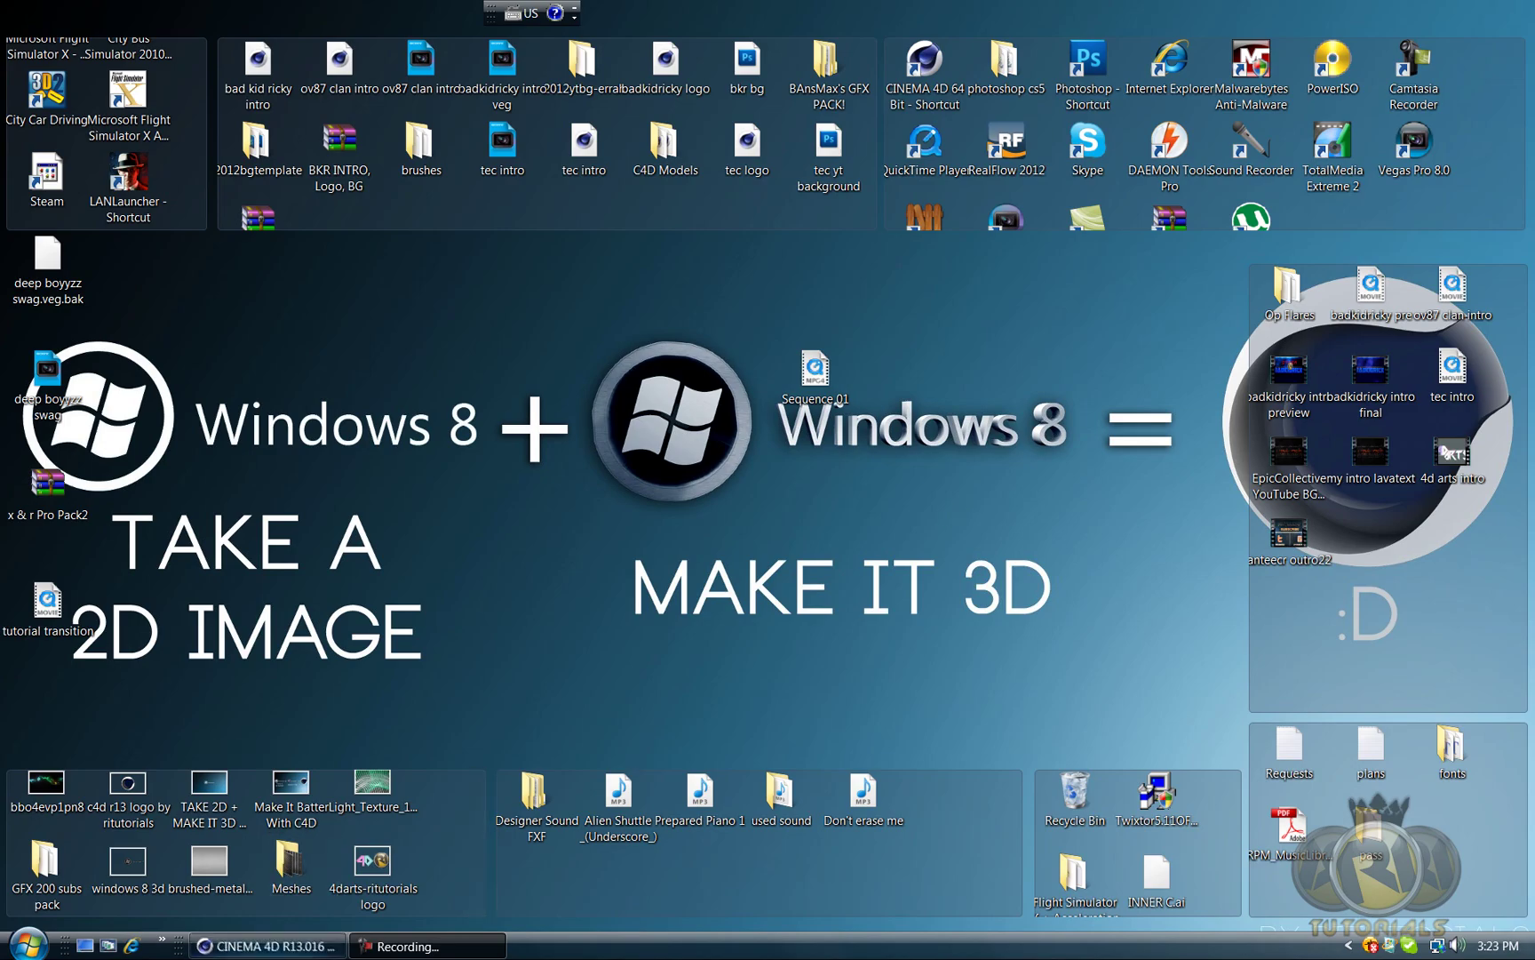
pyautogui.click(360, 54)
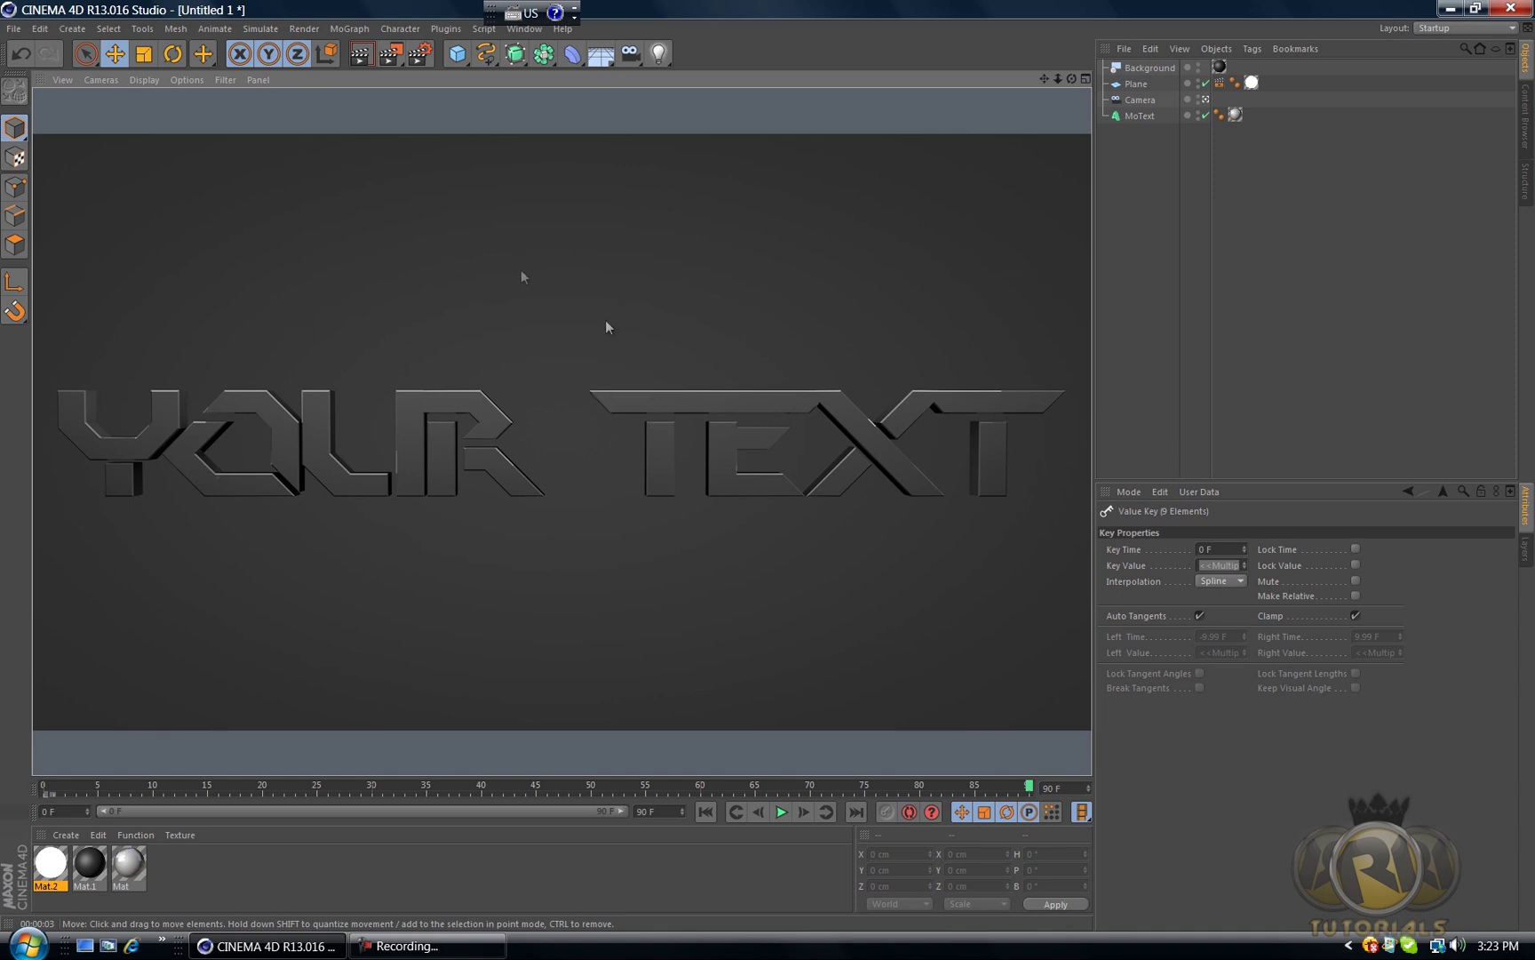
pyautogui.click(459, 238)
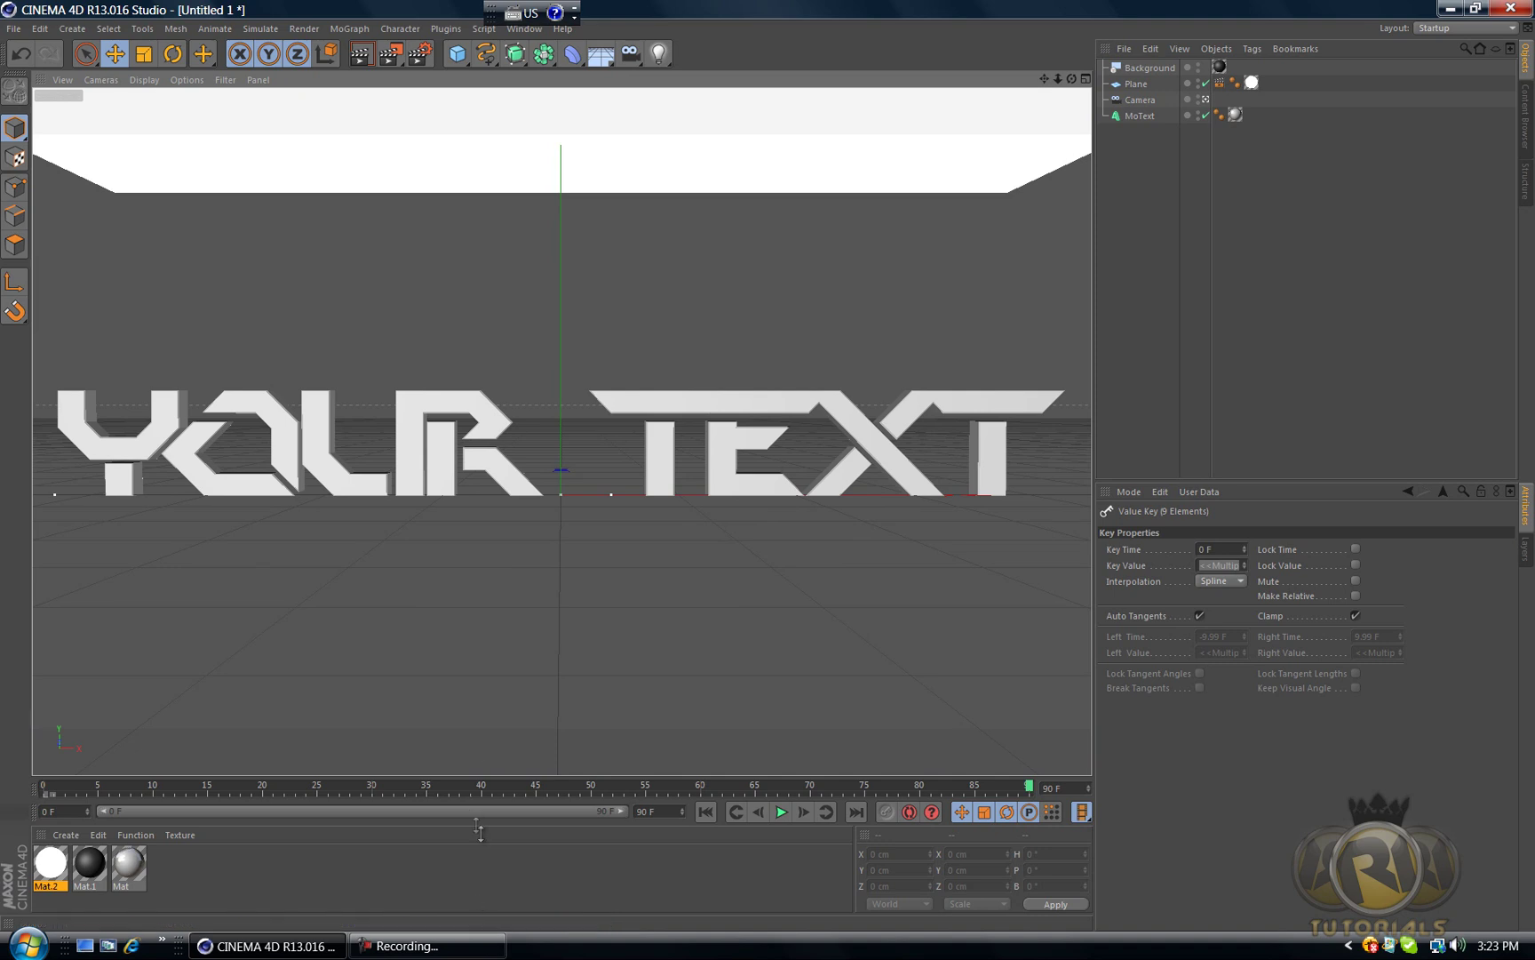
pyautogui.click(1136, 117)
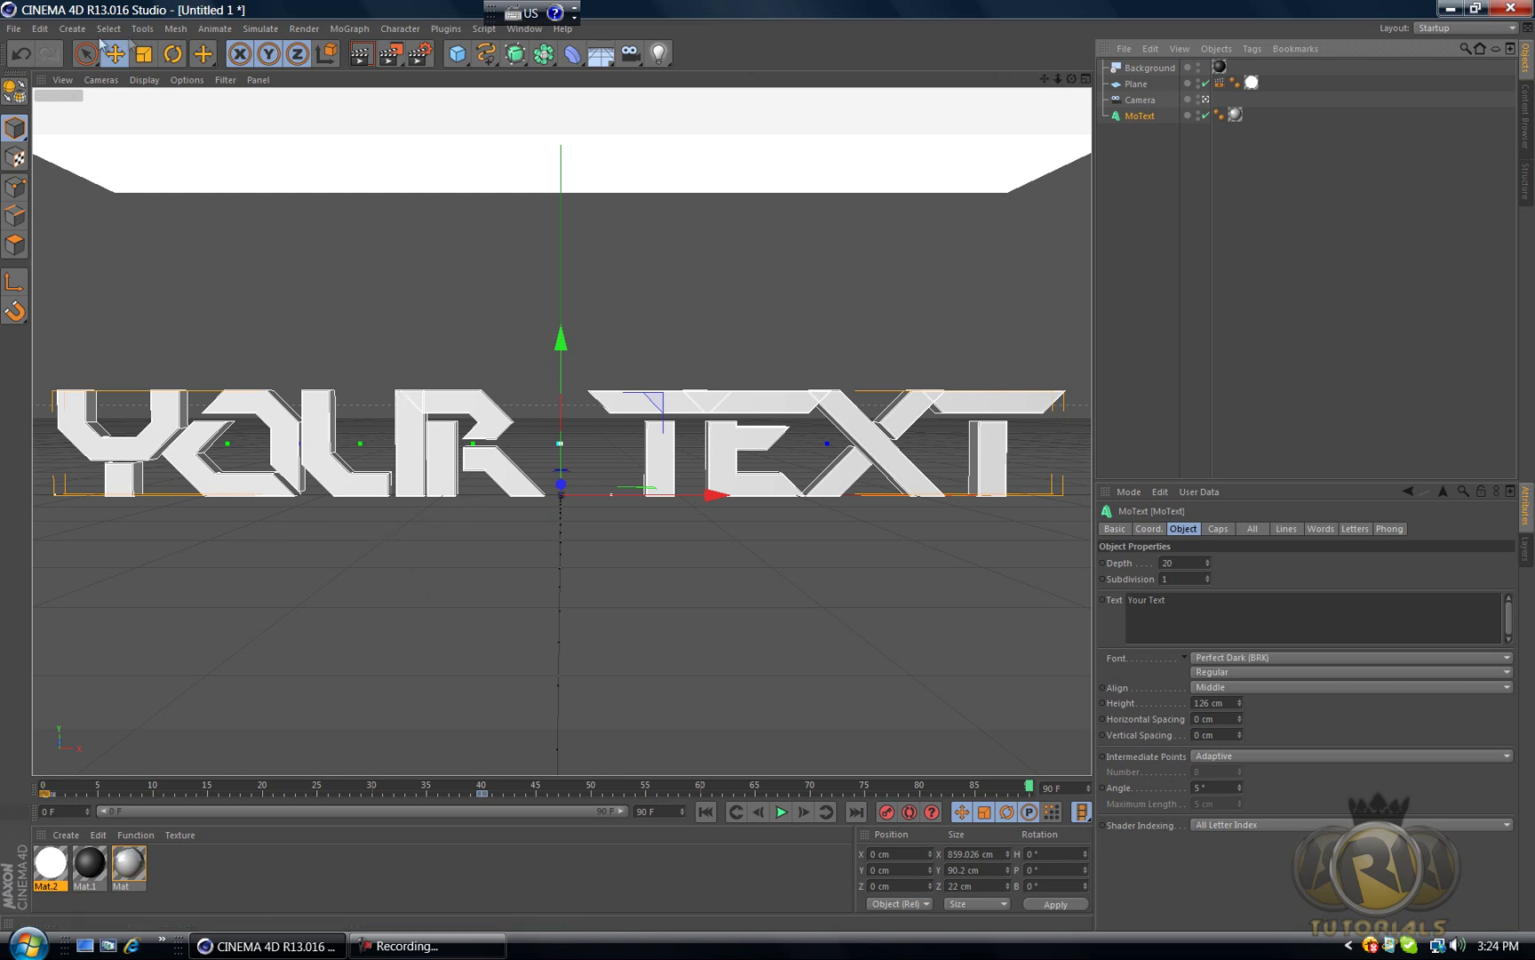
# Step: Create a new project and add a MoText object reading "Ritutorials"
pyautogui.click(13, 30)
pyautogui.click(40, 44)
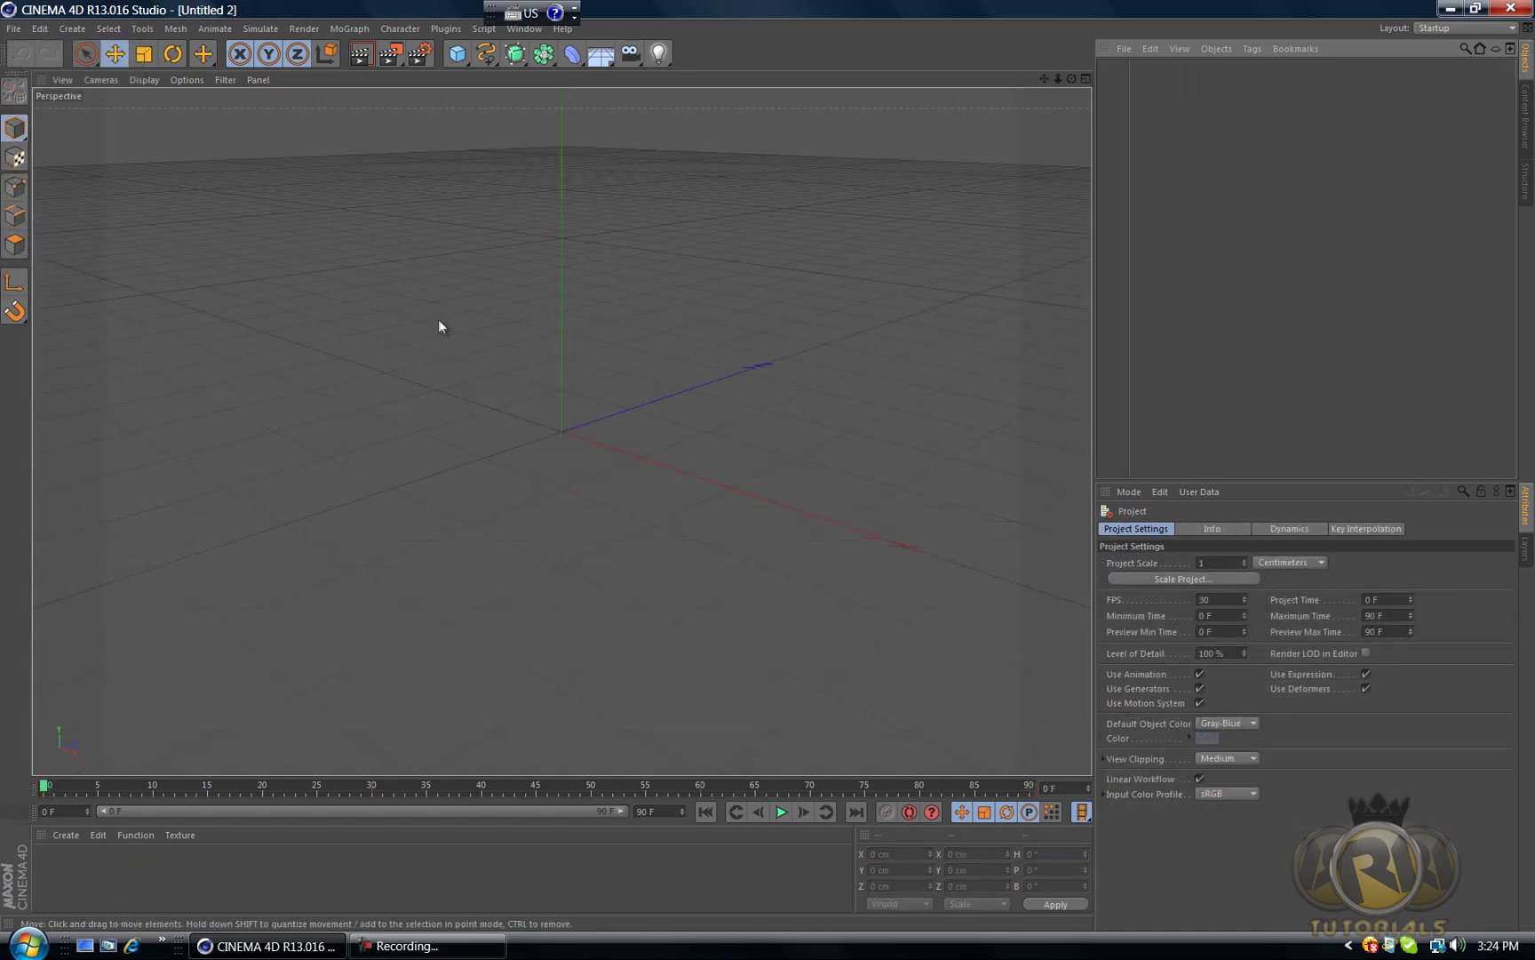
pyautogui.click(349, 28)
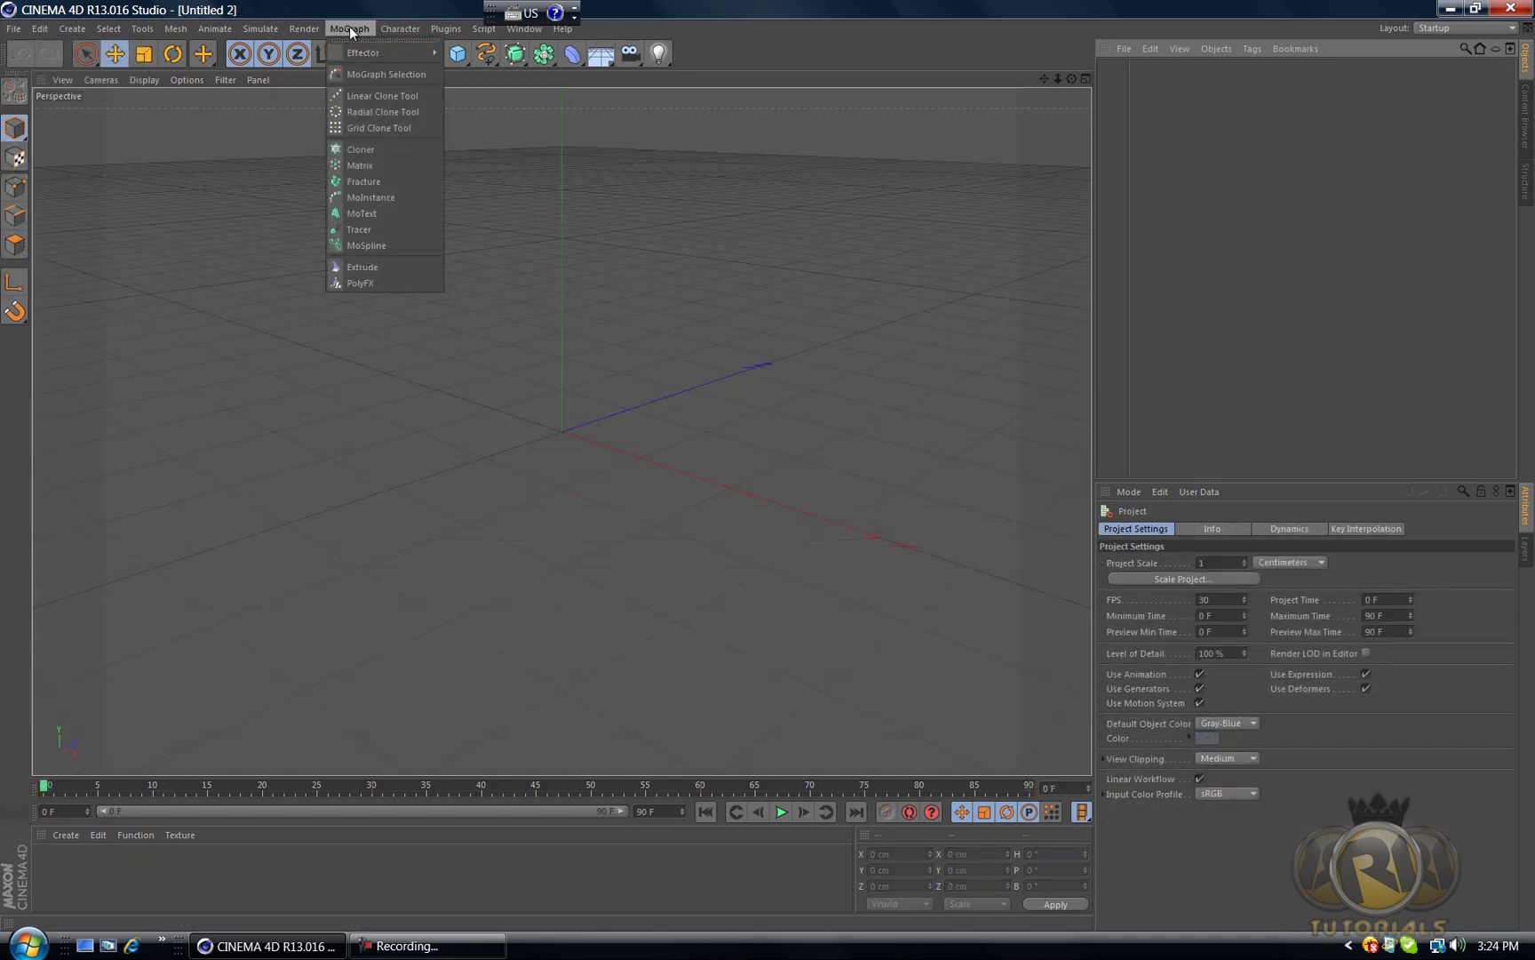
pyautogui.click(362, 213)
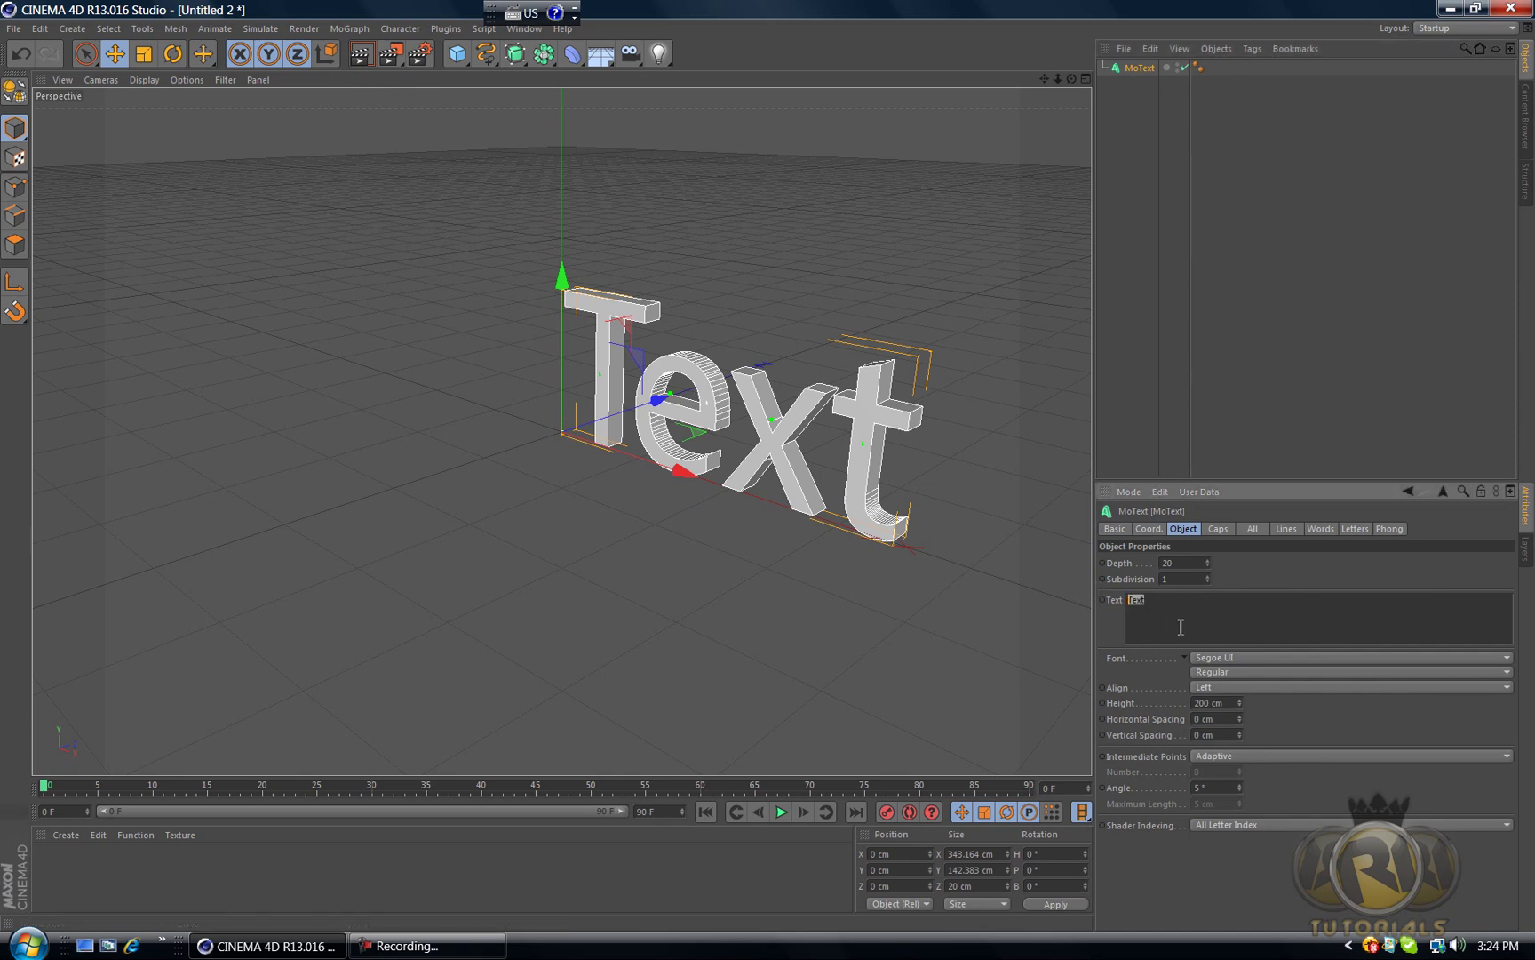
pyautogui.write('Rituton')
pyautogui.write('als')
pyautogui.click(1183, 565)
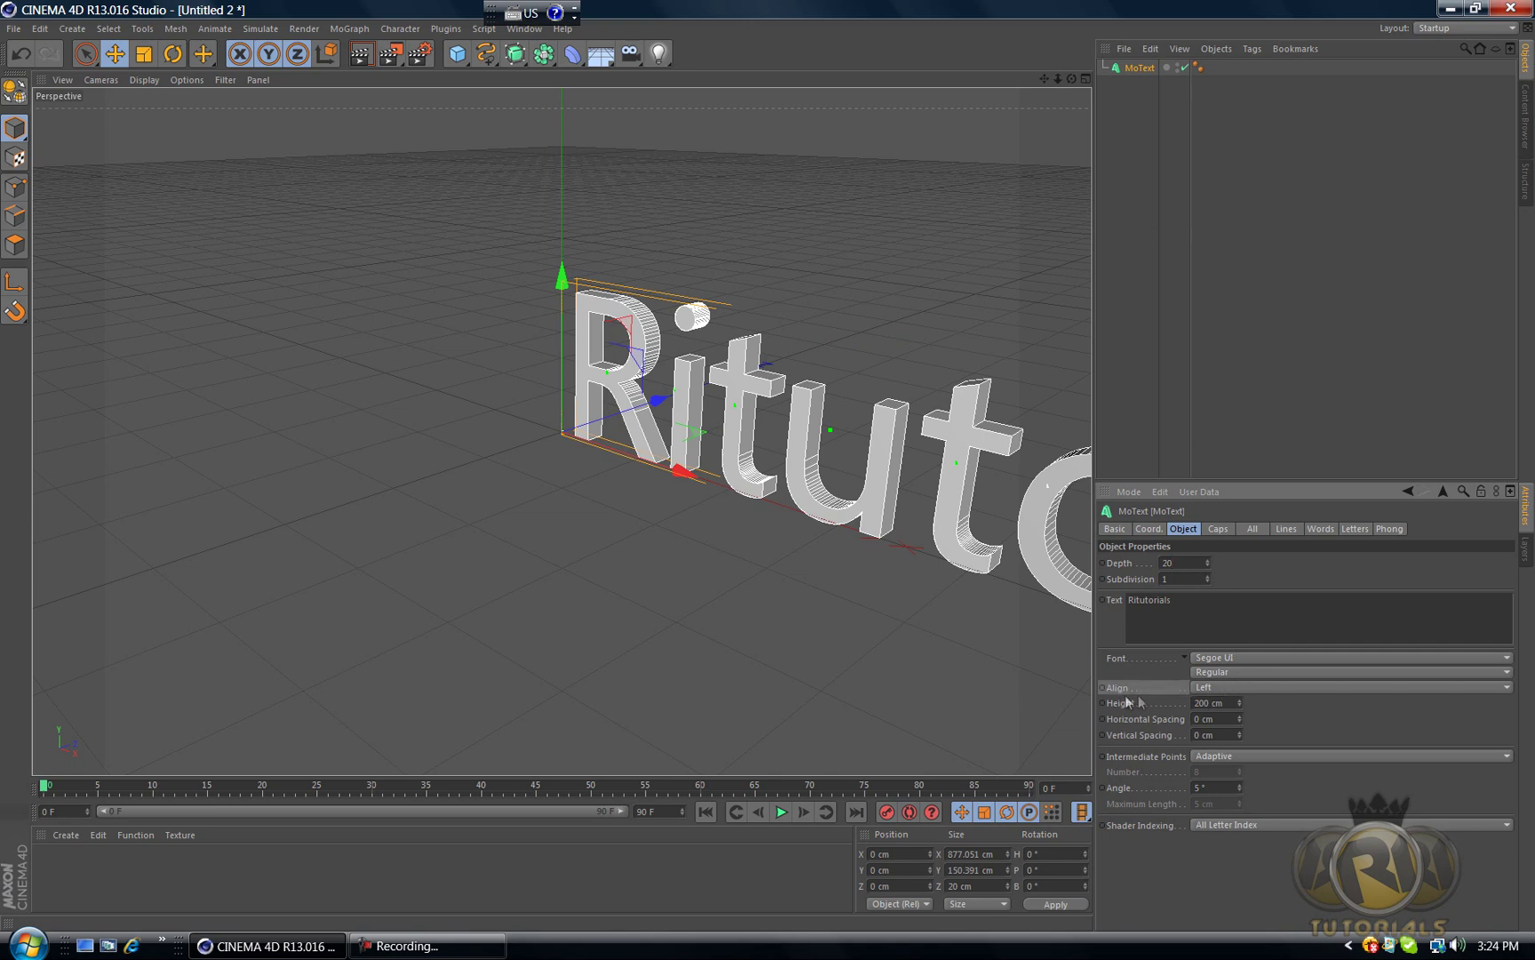
# Step: Set the MoText alignment to Middle and its font to Perfect Dark (BRK)
pyautogui.click(1225, 688)
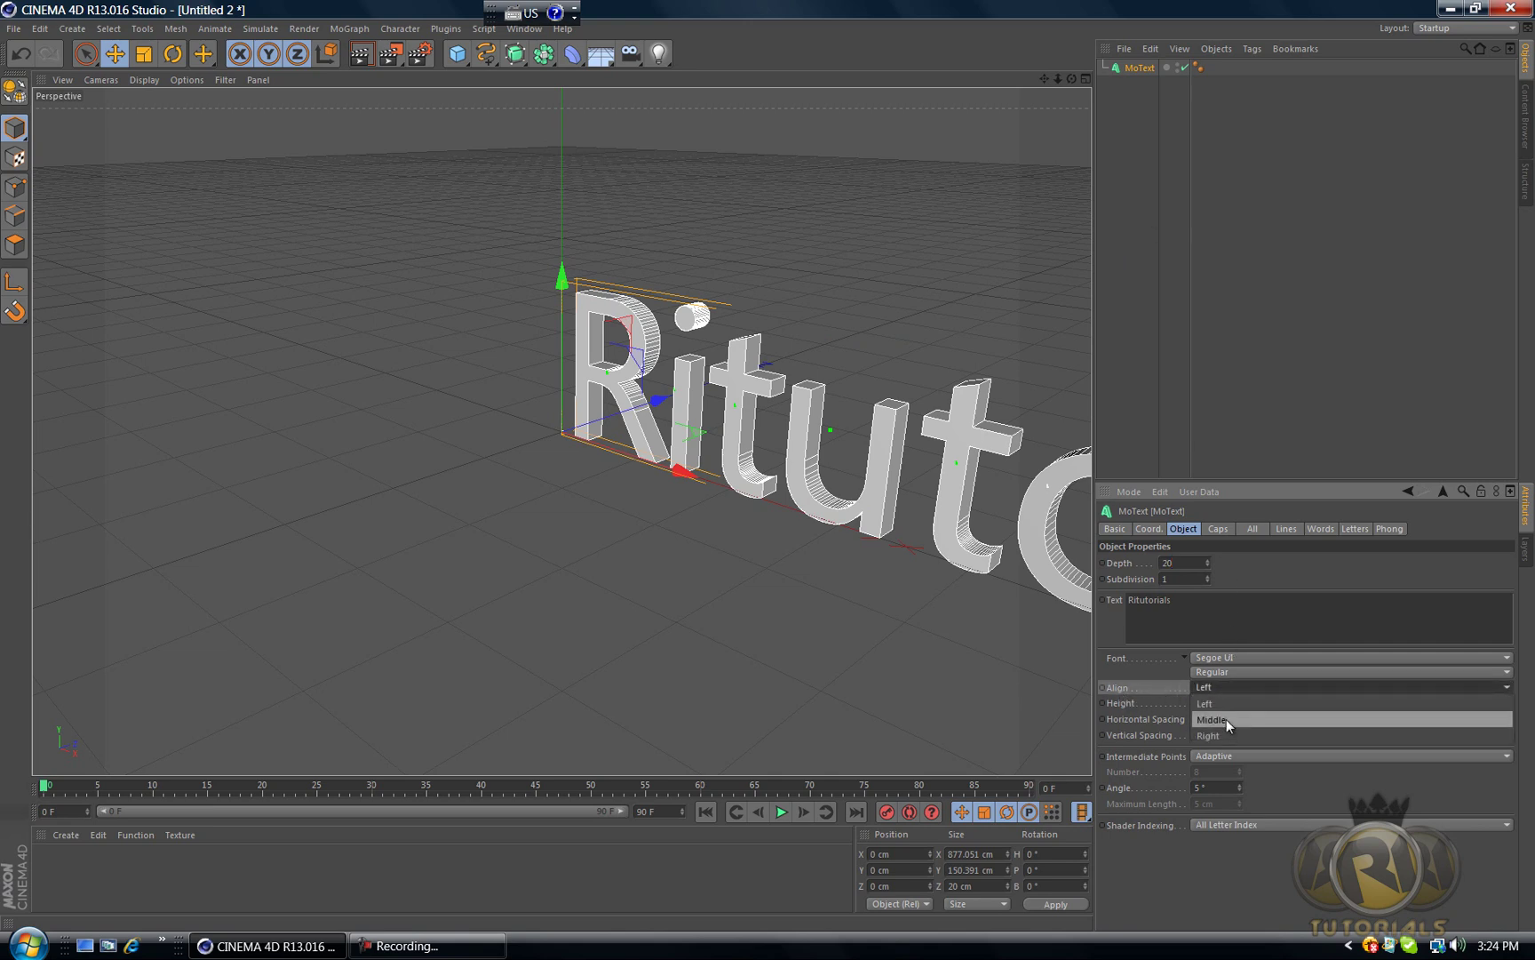
pyautogui.click(1226, 719)
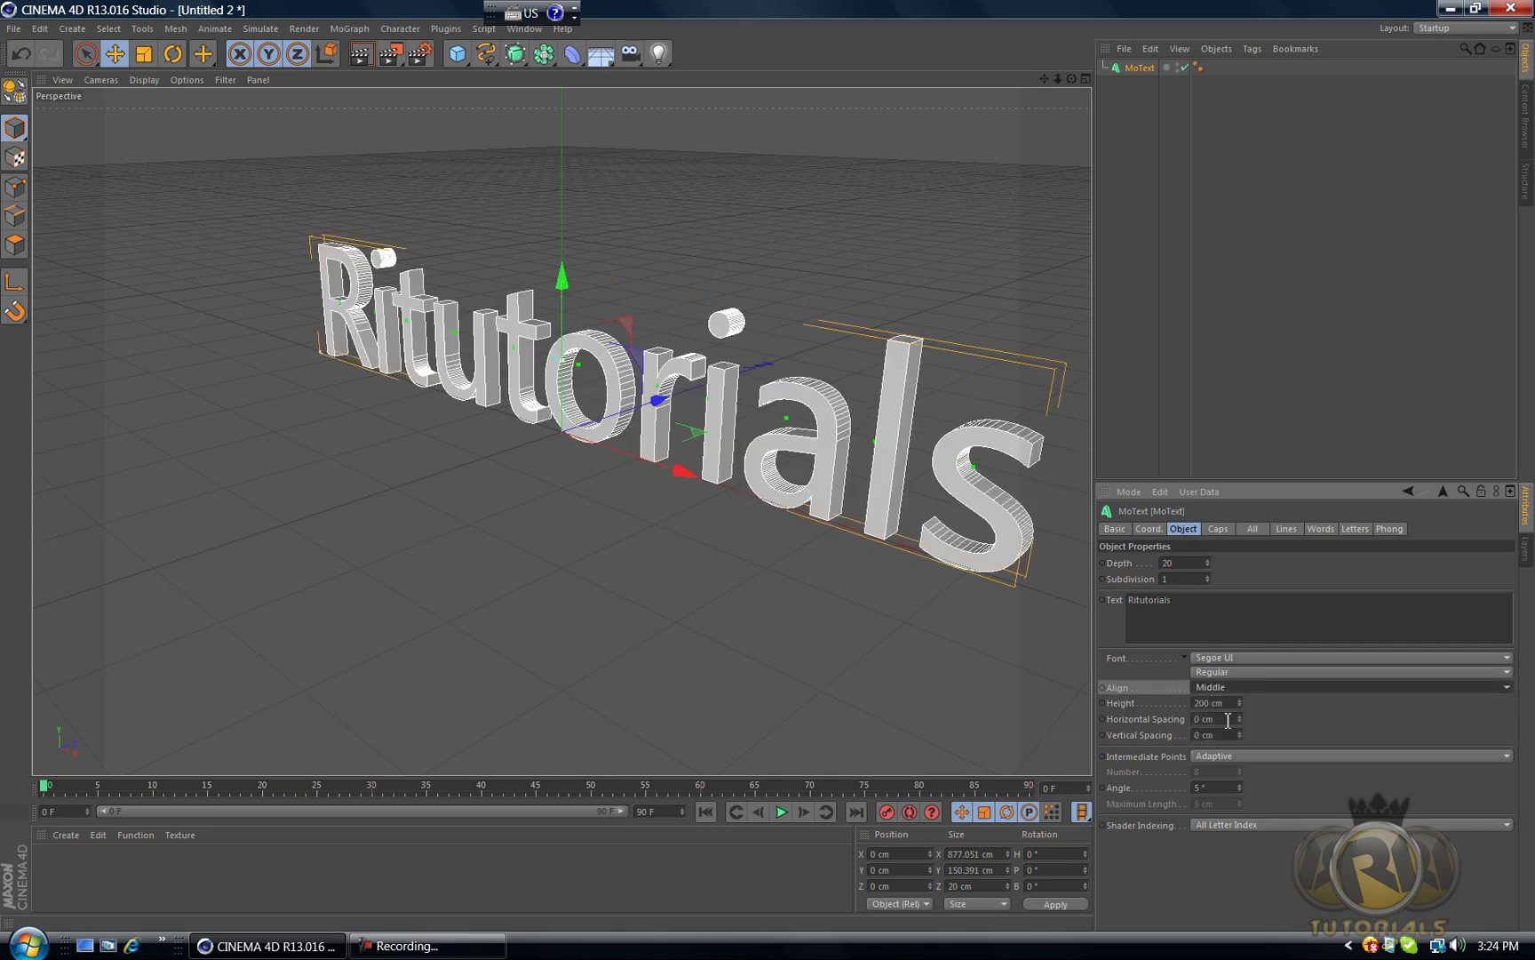
pyautogui.click(1240, 656)
pyautogui.scroll(5, 1262, 568)
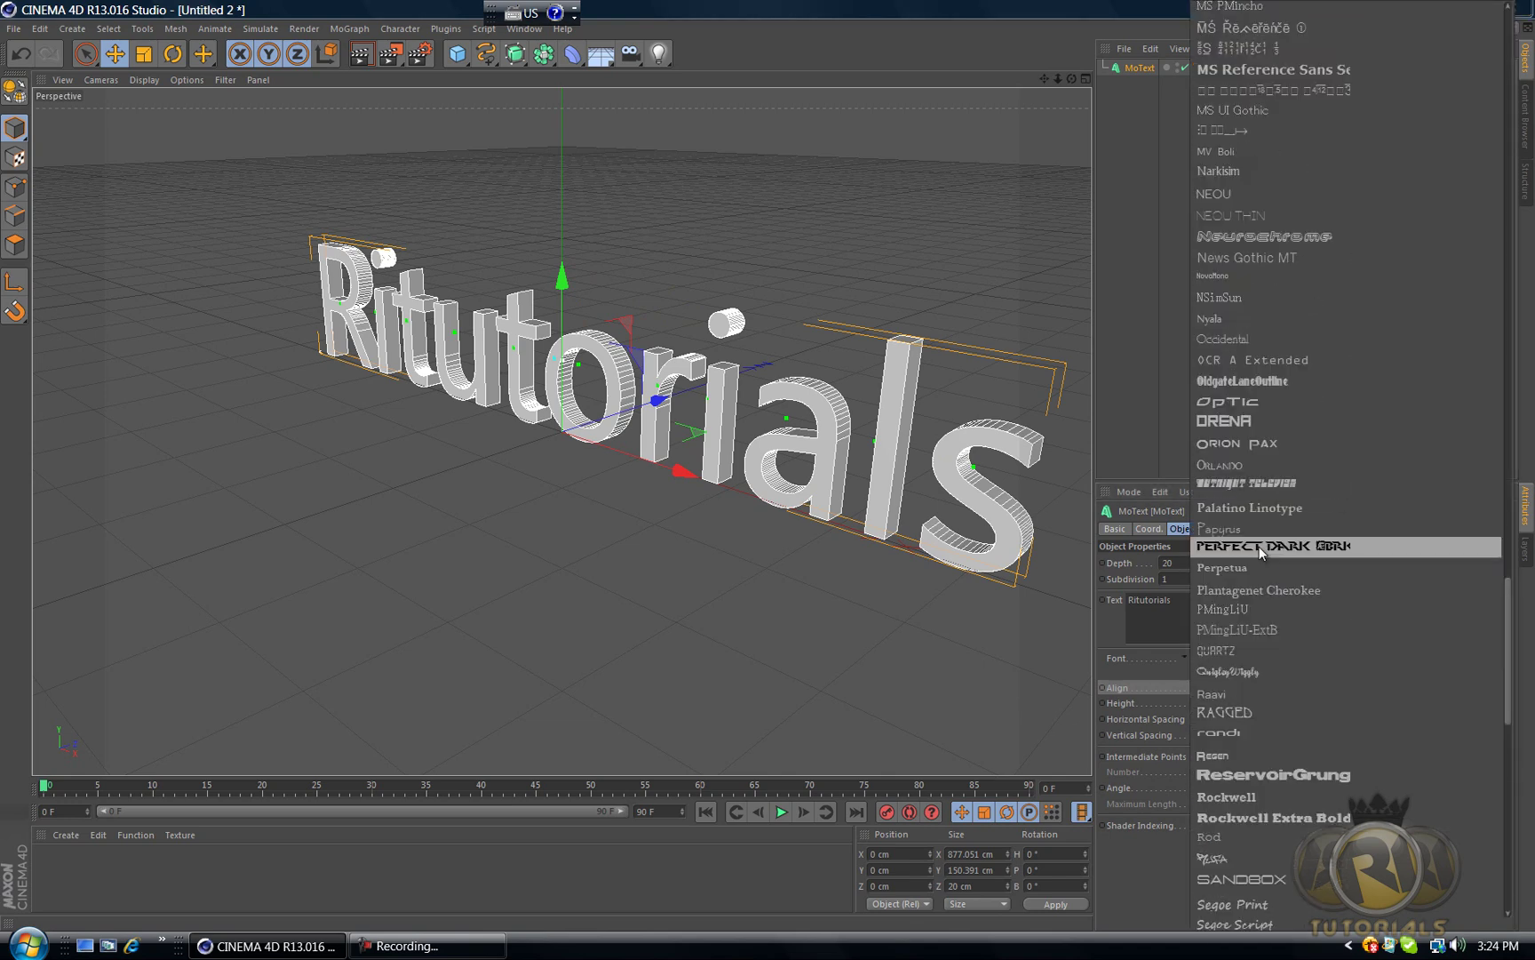
pyautogui.click(1320, 547)
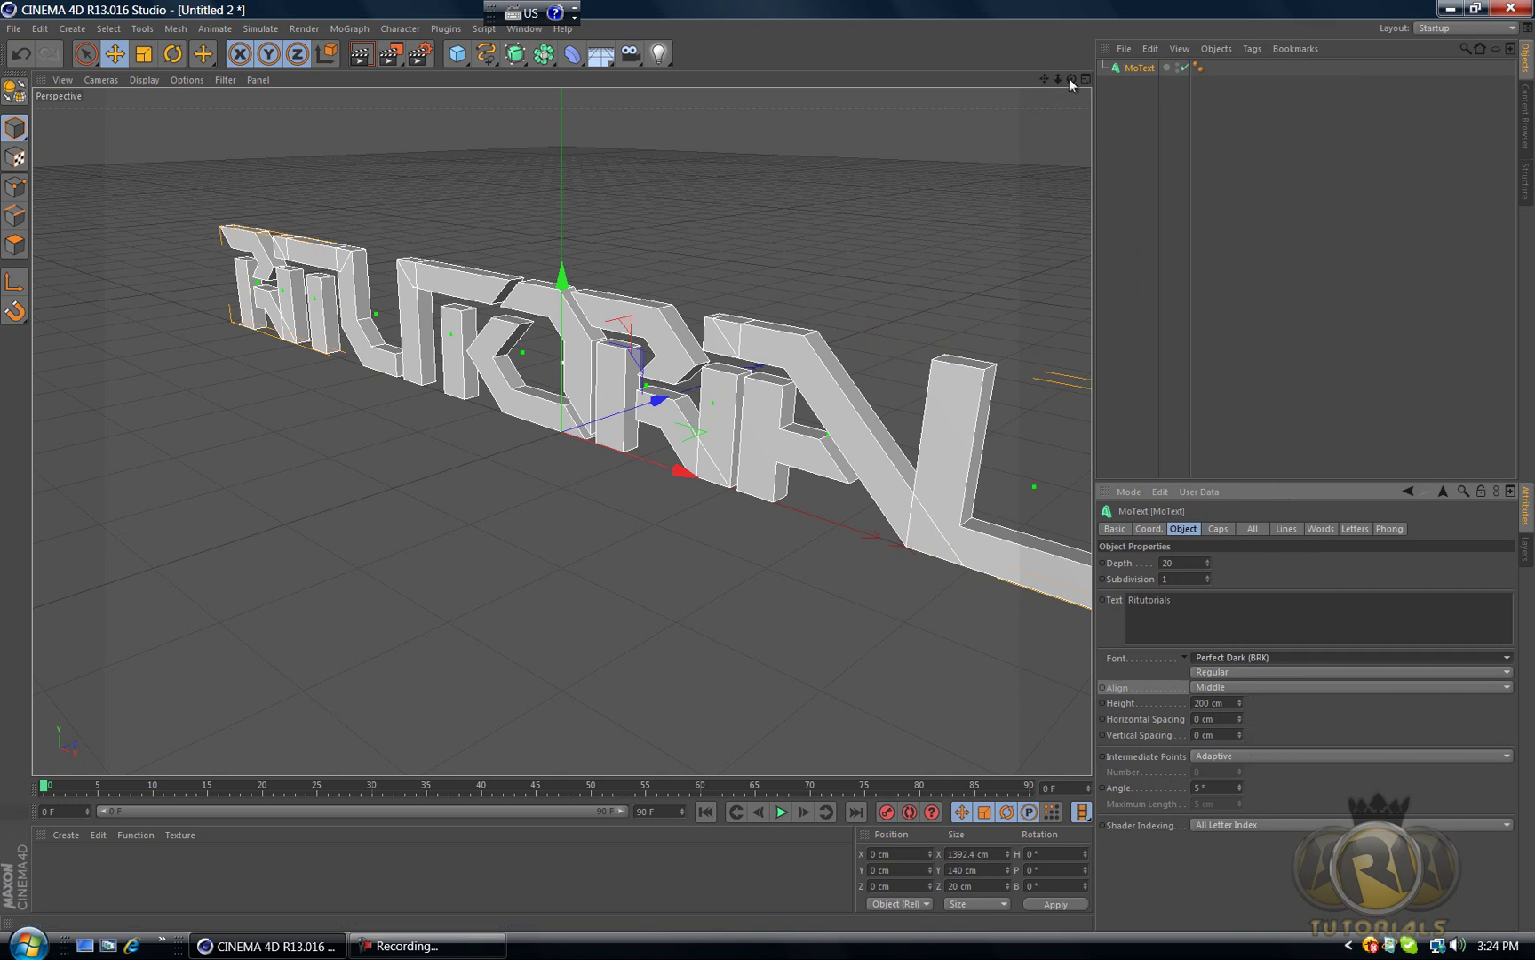
# Step: Set both the start and end caps of the MoText to Fillet Cap
pyautogui.moveTo(1068, 78); pyautogui.dragTo(760, 467)
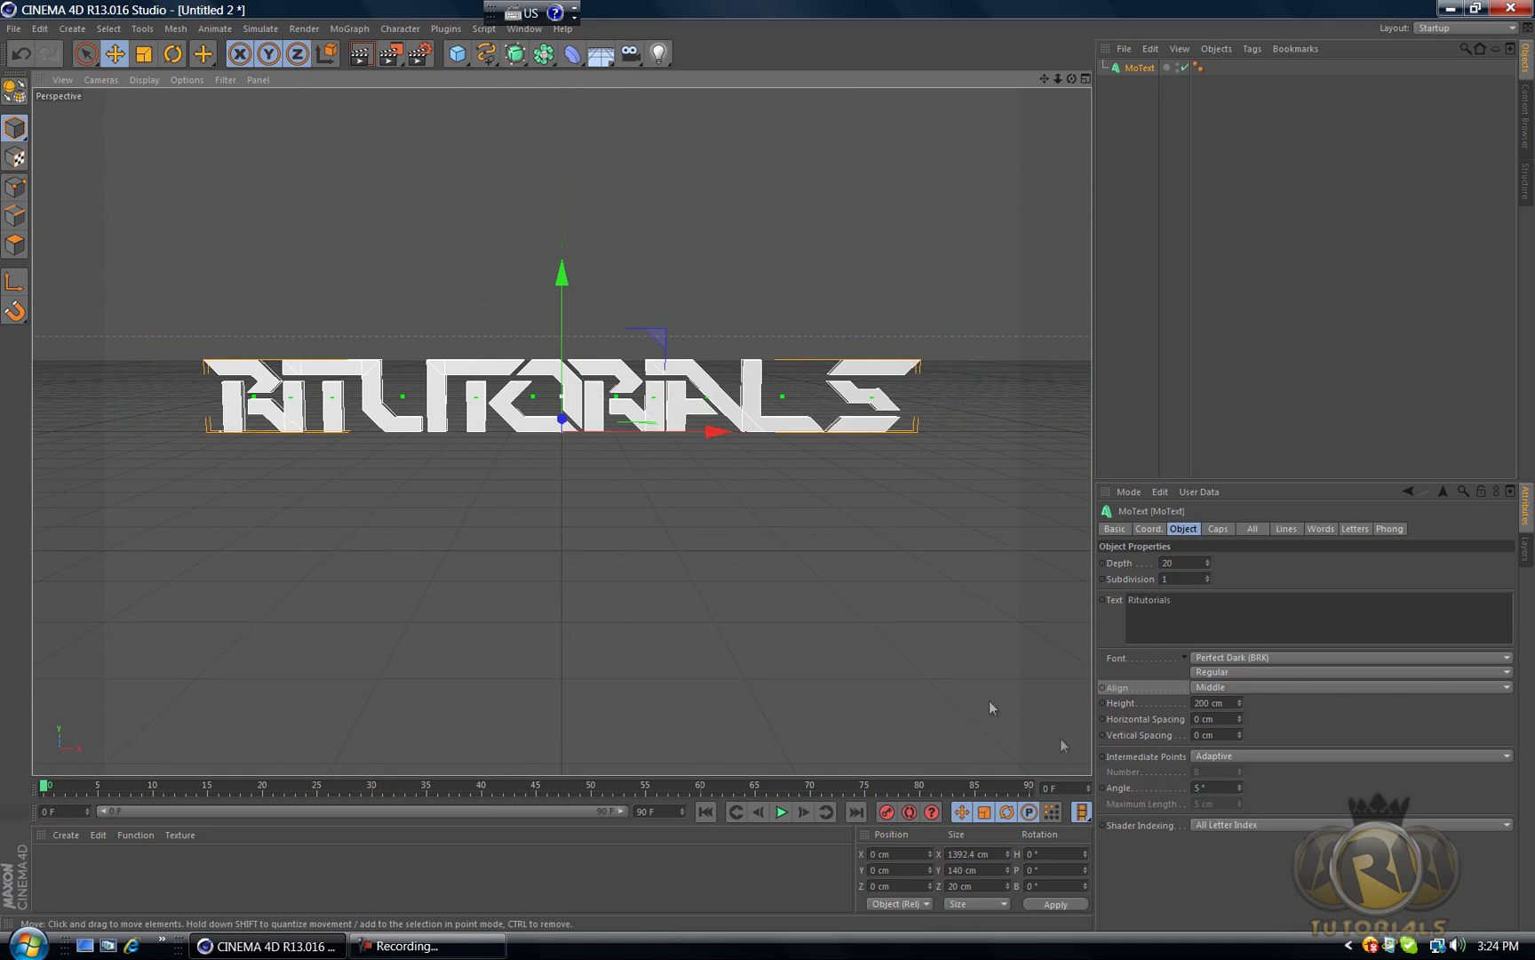
pyautogui.click(1218, 529)
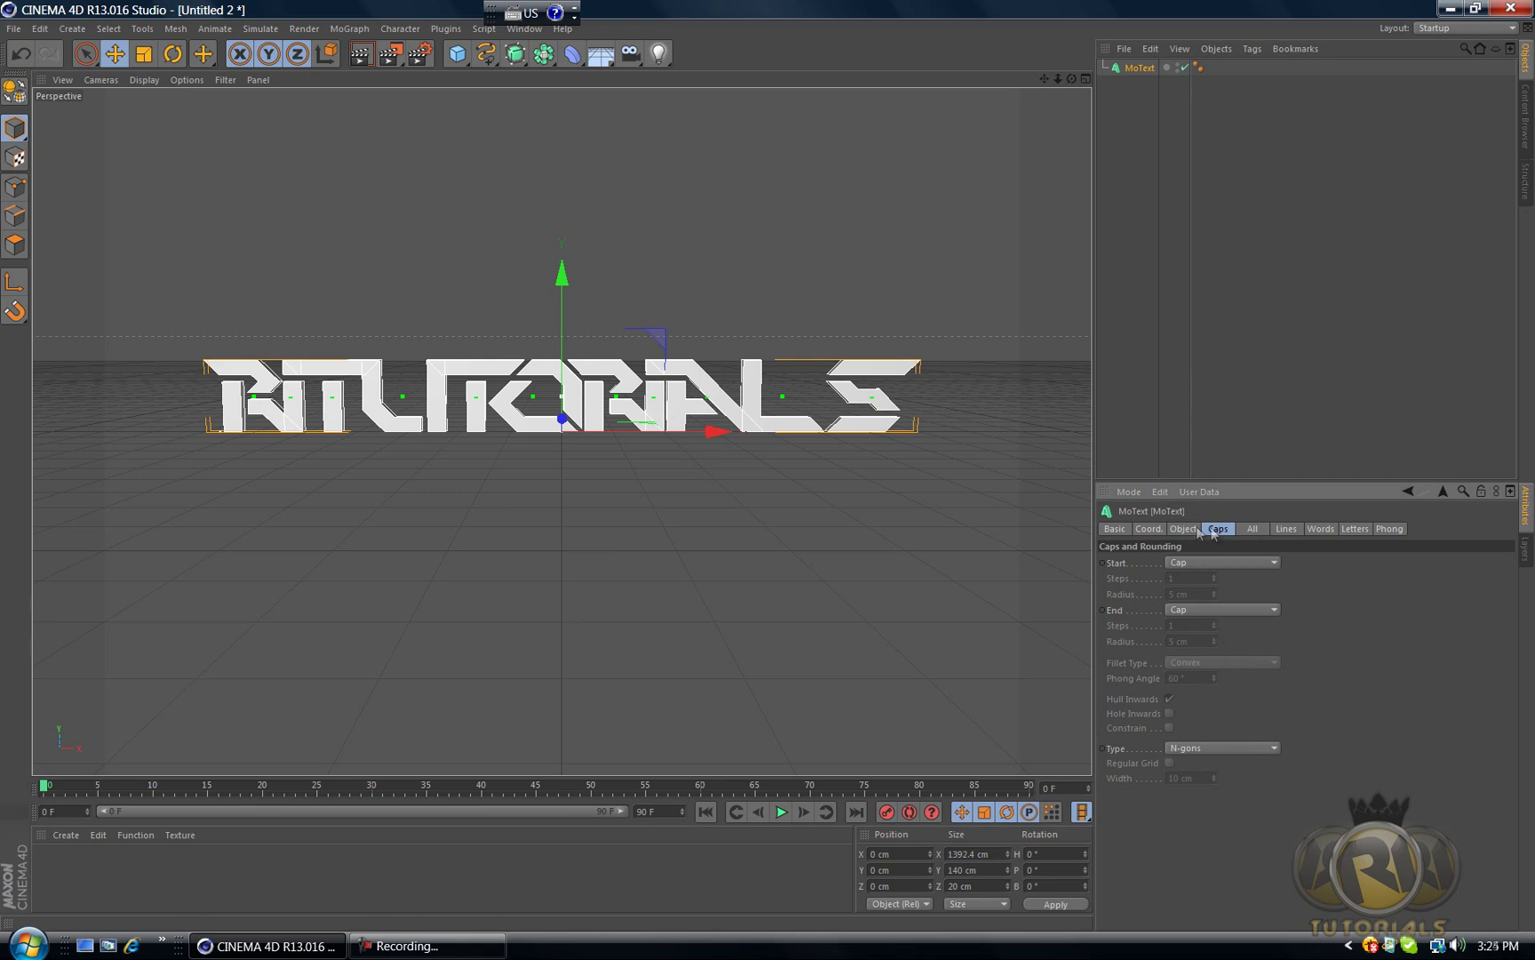
pyautogui.click(1183, 528)
pyautogui.click(1218, 528)
pyautogui.click(1210, 563)
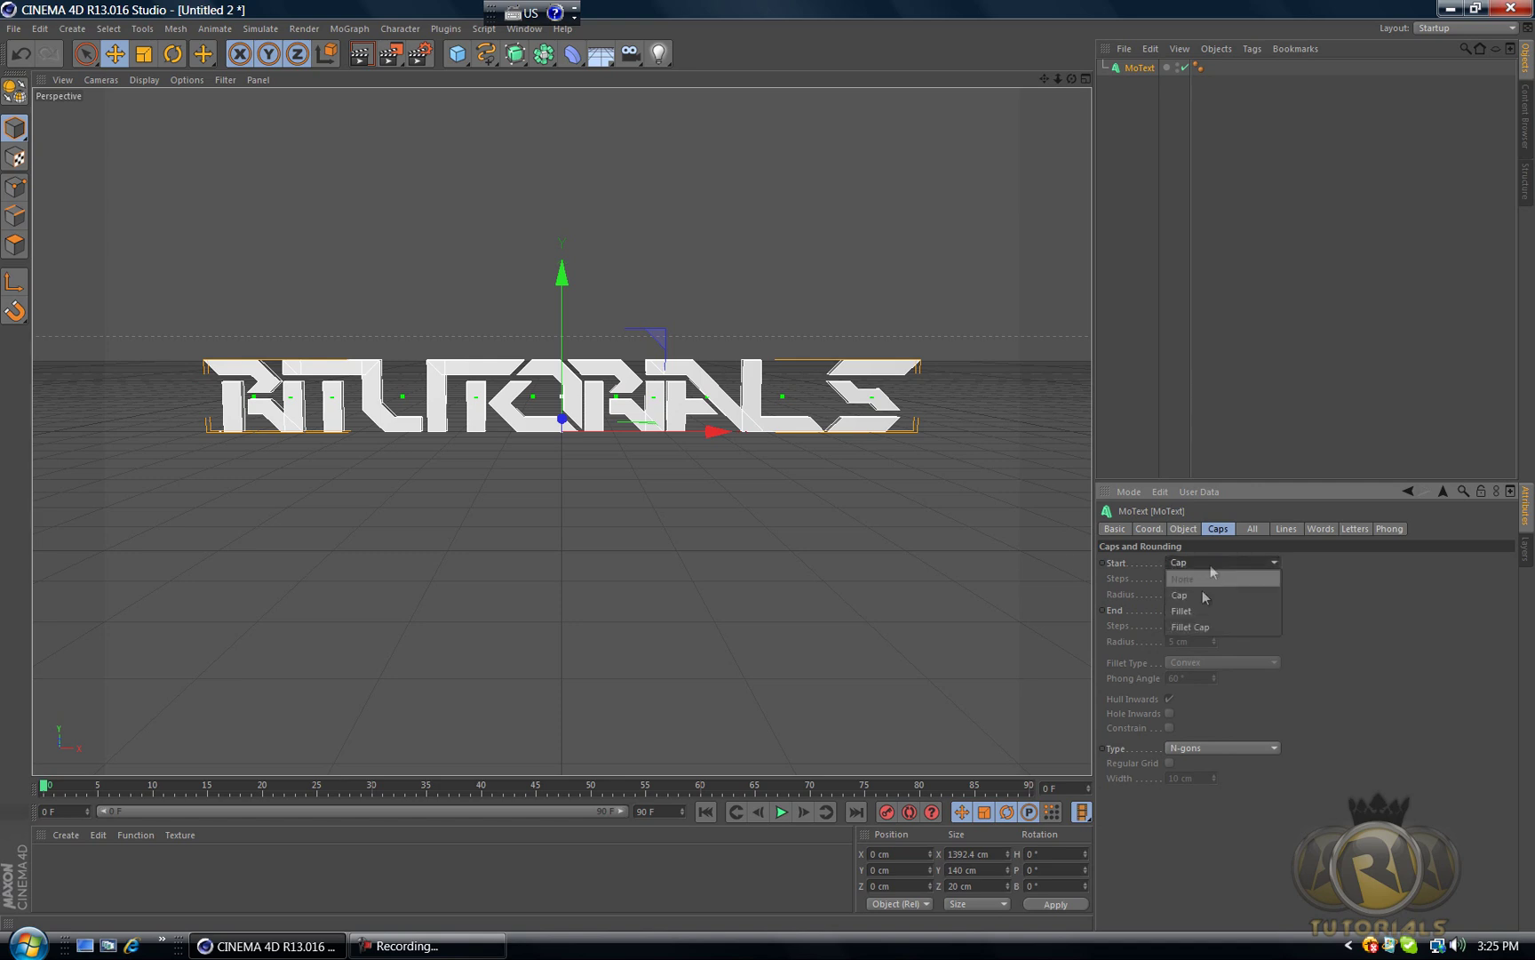
pyautogui.click(1199, 624)
pyautogui.click(1195, 608)
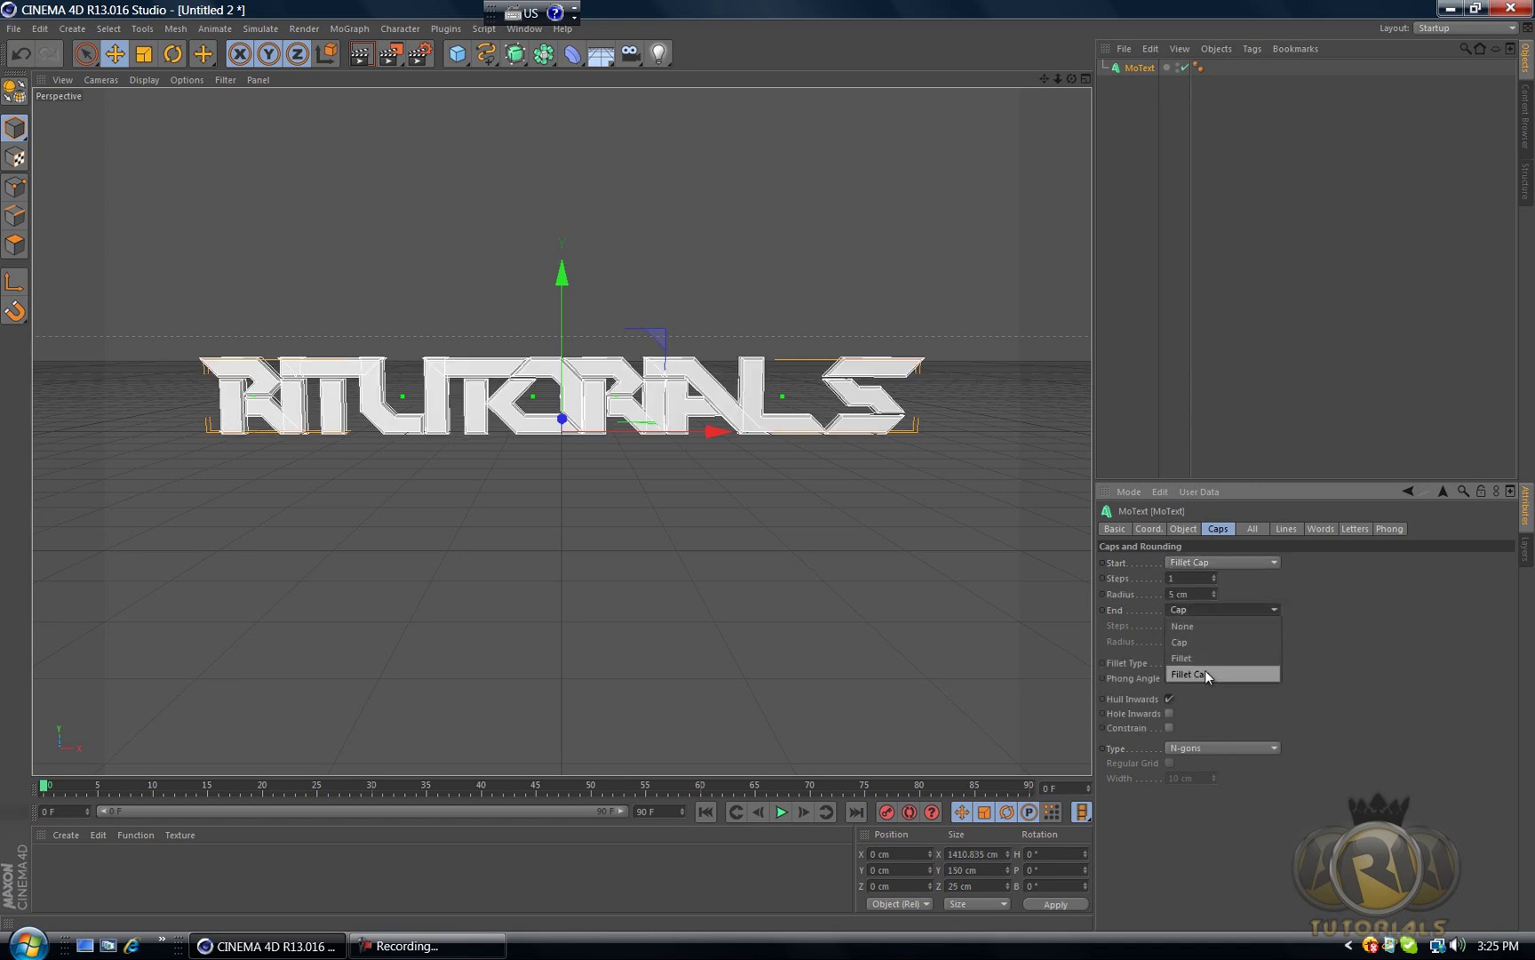
pyautogui.click(1204, 669)
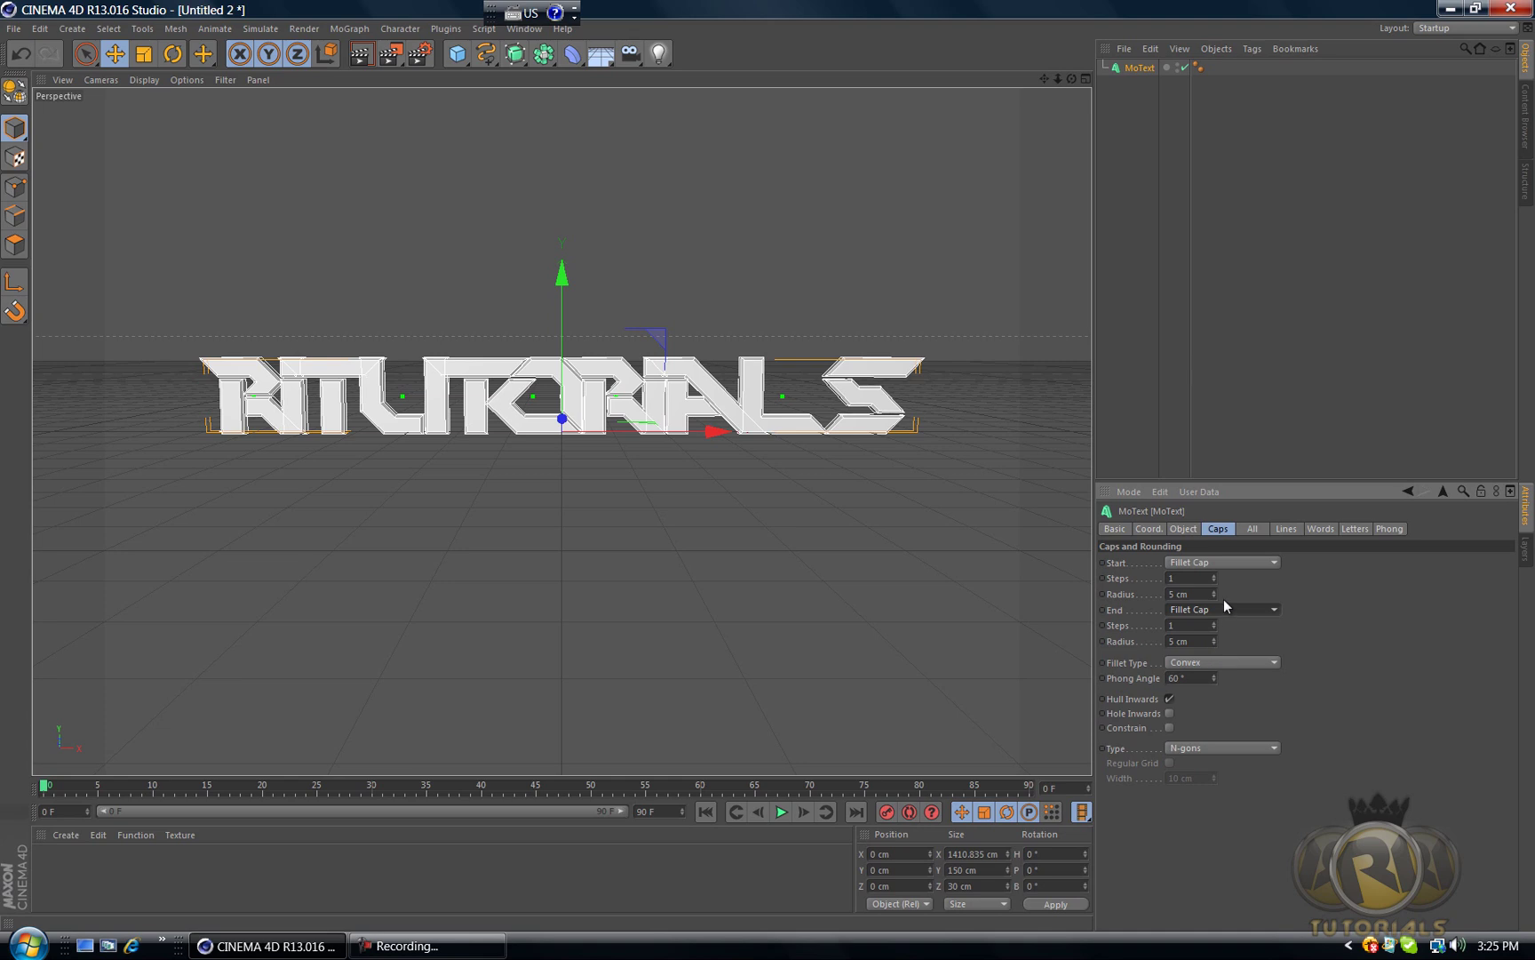
# Step: Set the fillet radius of the start and end caps to 1 cm each
pyautogui.moveTo(1213, 598); pyautogui.dragTo(1213, 608)
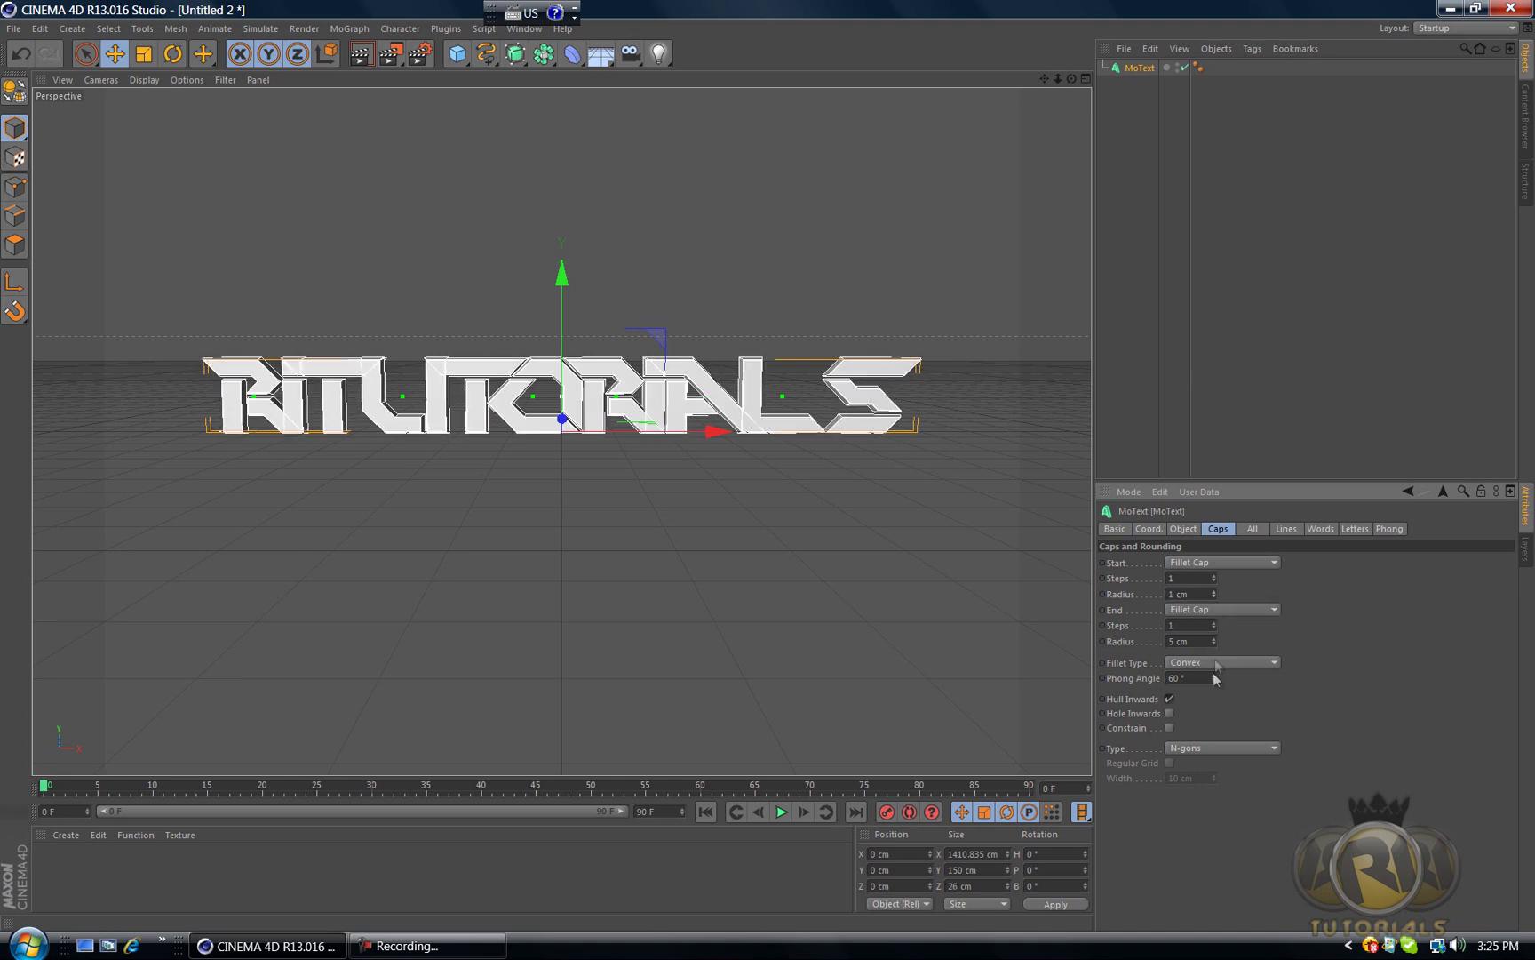
pyautogui.click(1218, 644)
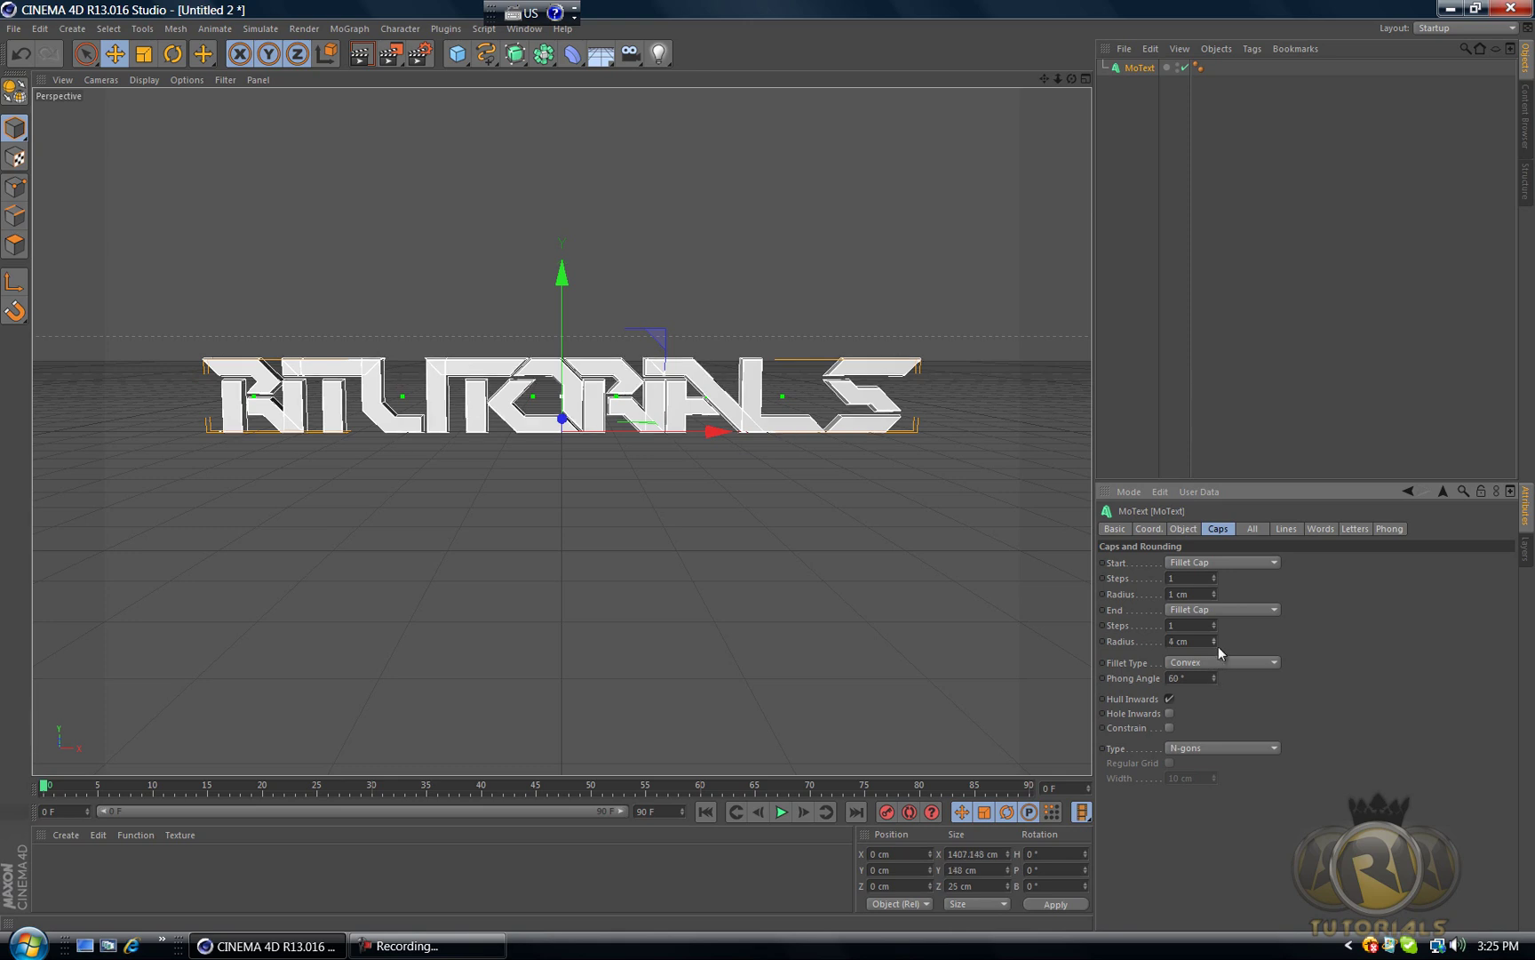
pyautogui.click(1218, 644)
pyautogui.click(1214, 645)
pyautogui.click(1214, 644)
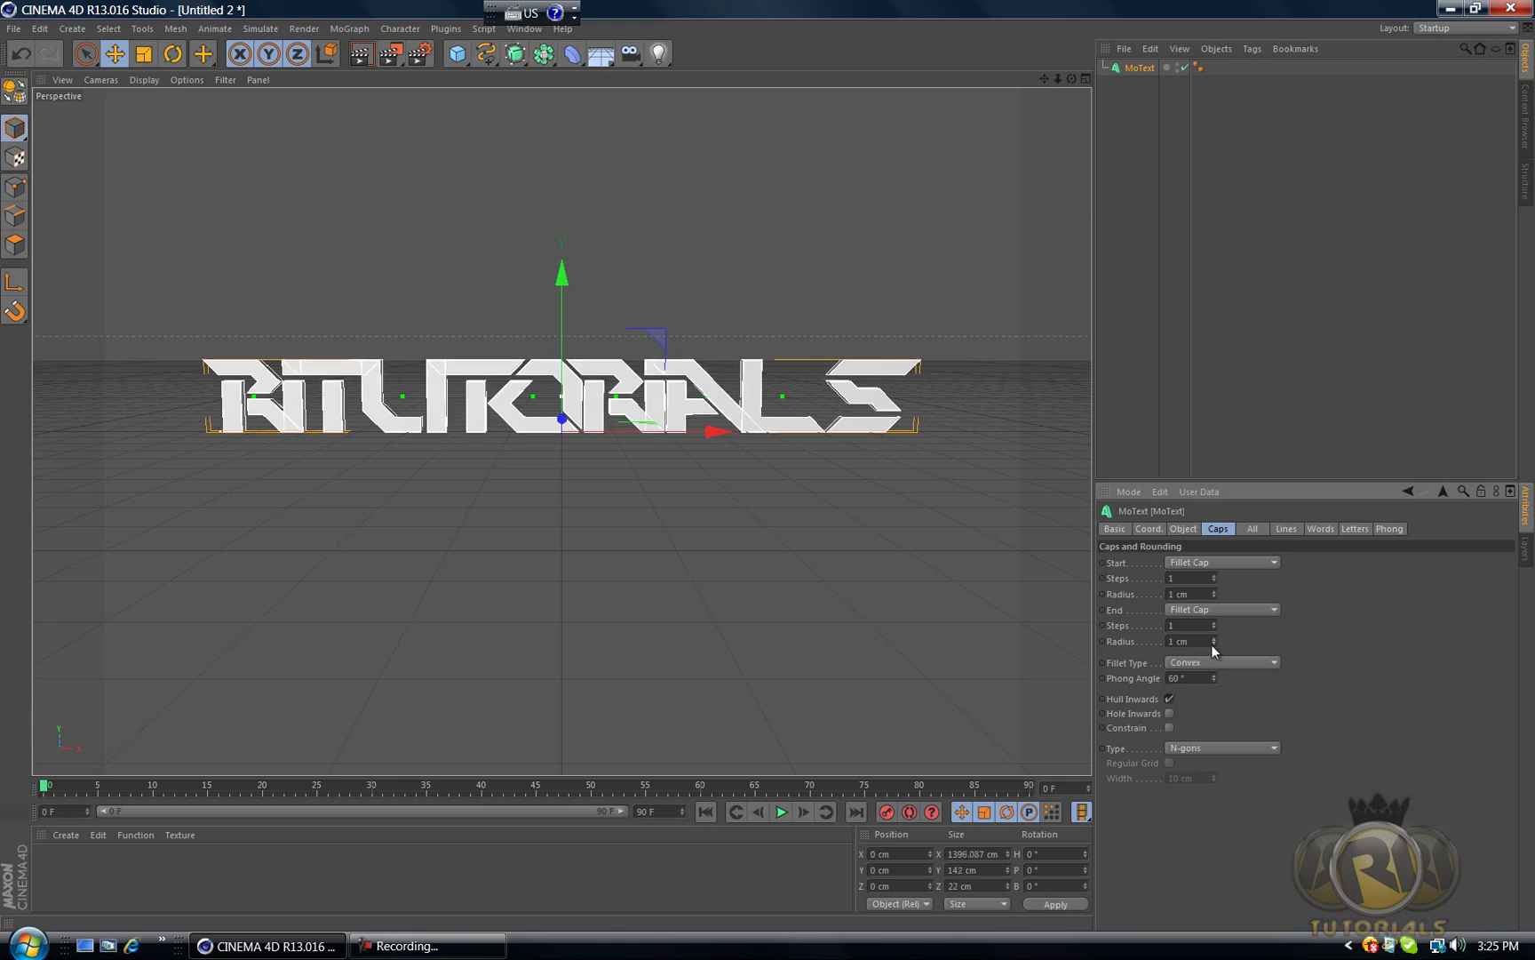
# Step: Add a camera facing the front of the text, look through it and move it closer until the word nearly fills the frame
pyautogui.moveTo(1071, 79); pyautogui.dragTo(768, 468)
pyautogui.moveTo(1069, 85); pyautogui.dragTo(767, 464)
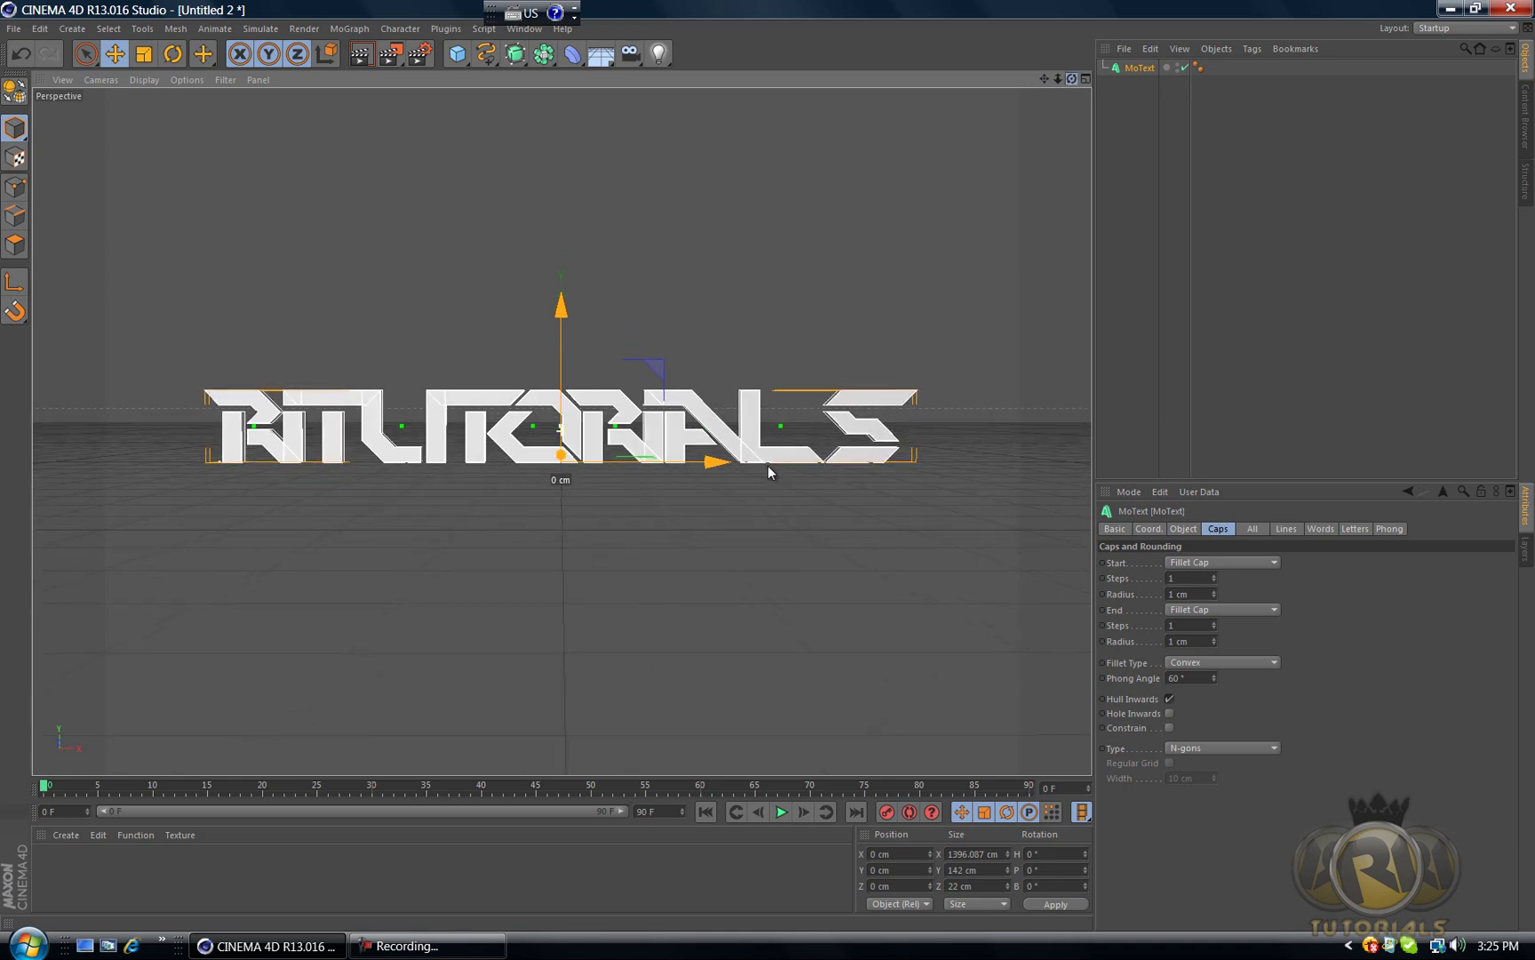
pyautogui.click(633, 54)
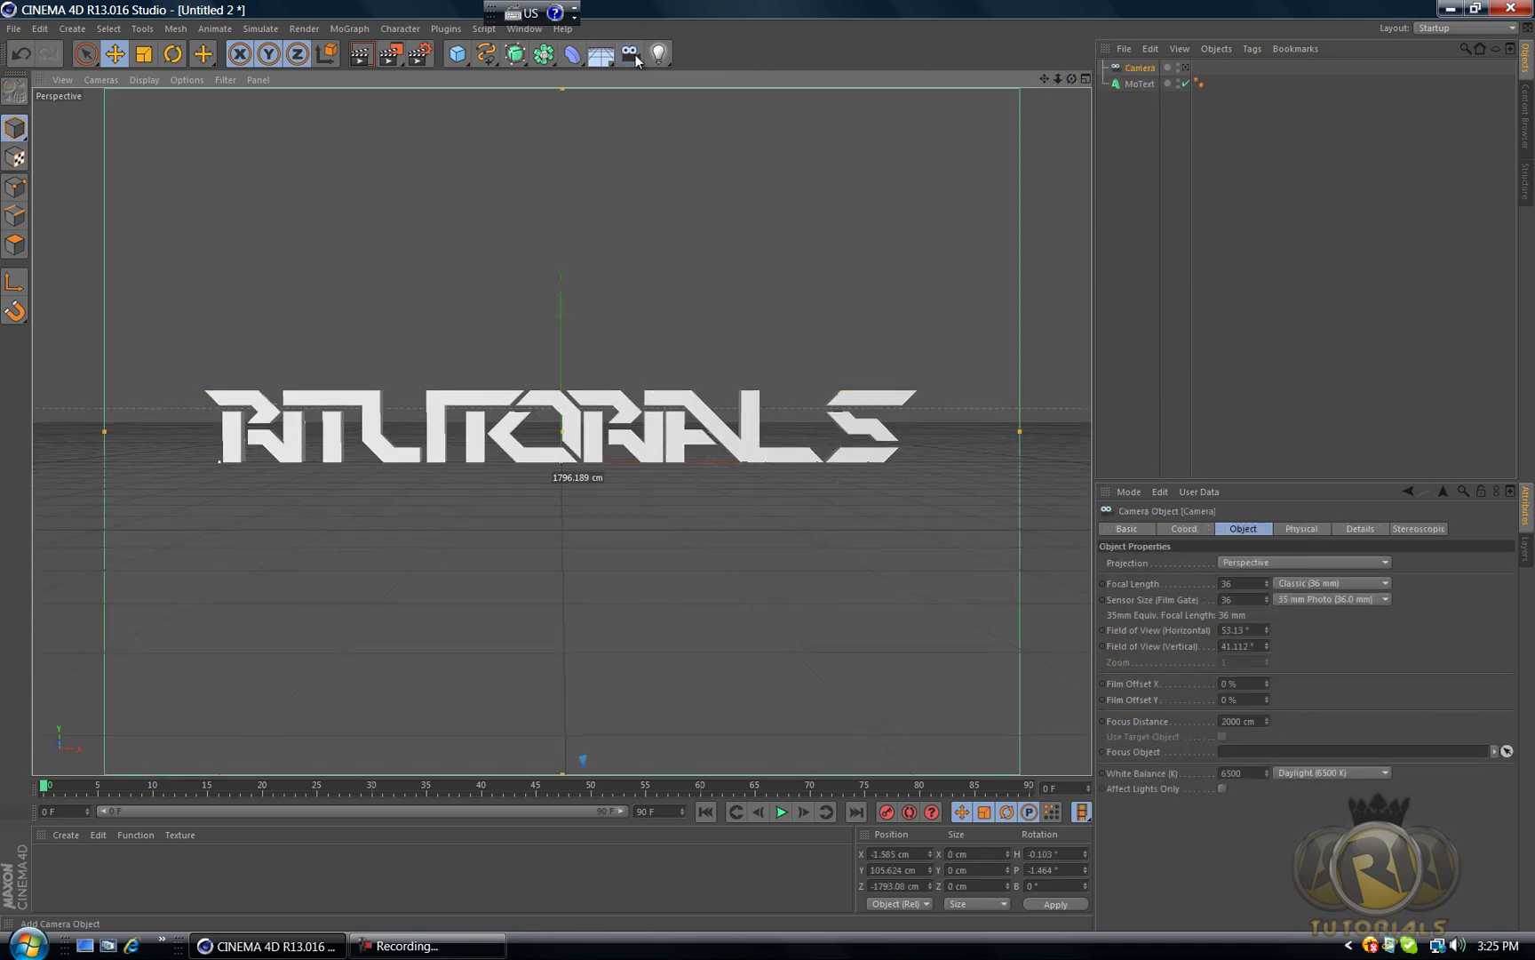
pyautogui.click(1186, 68)
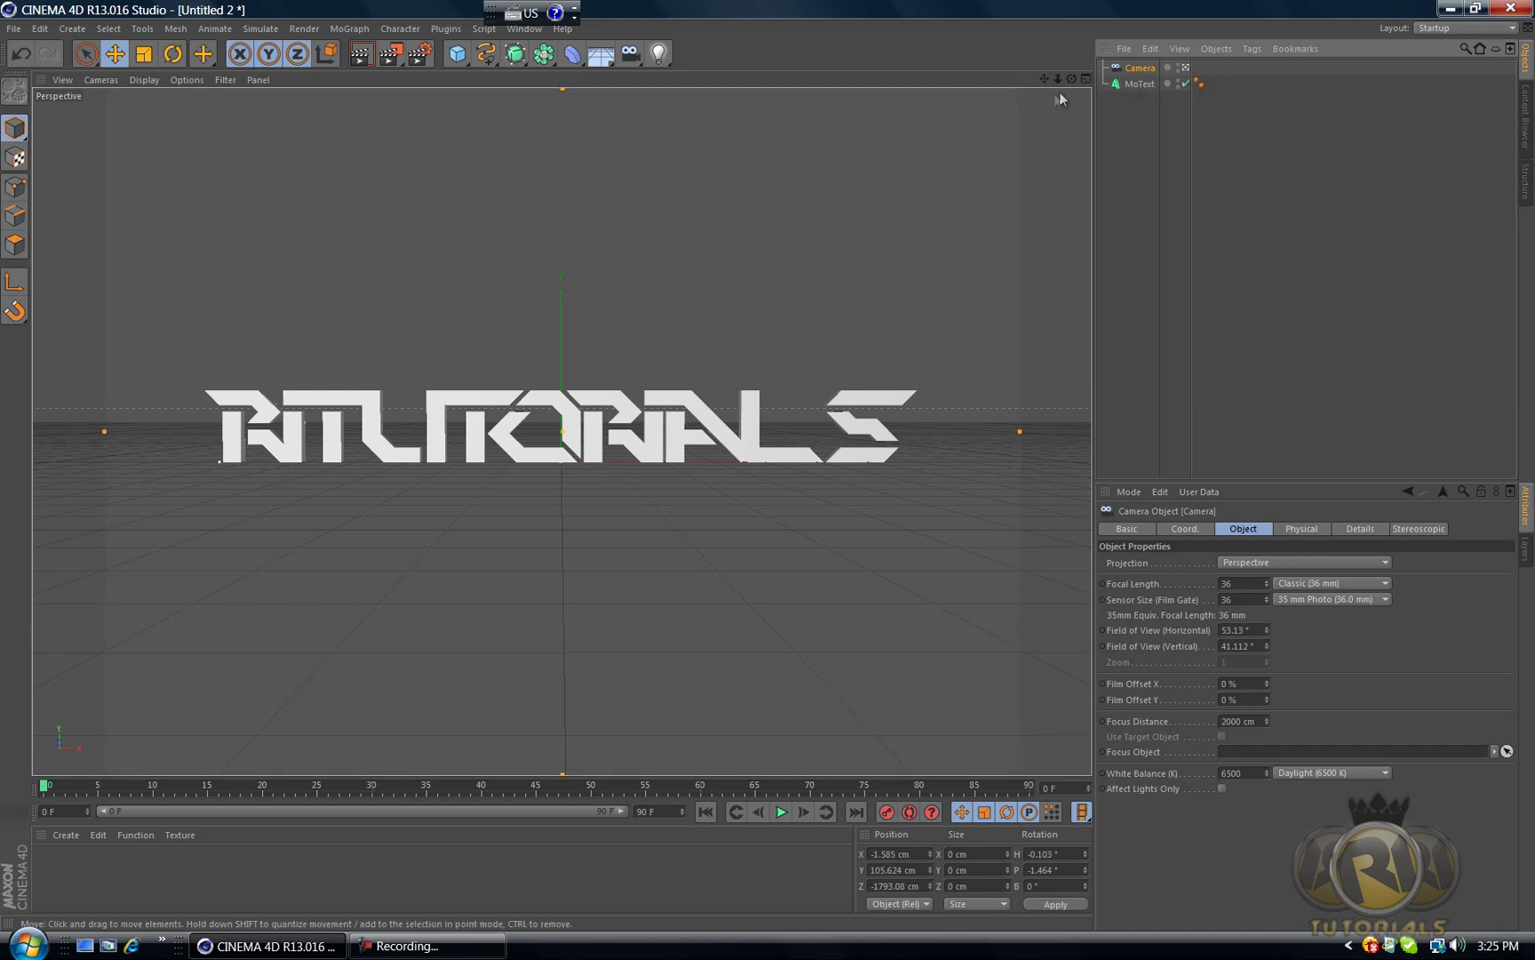
pyautogui.scroll(5, 769, 465)
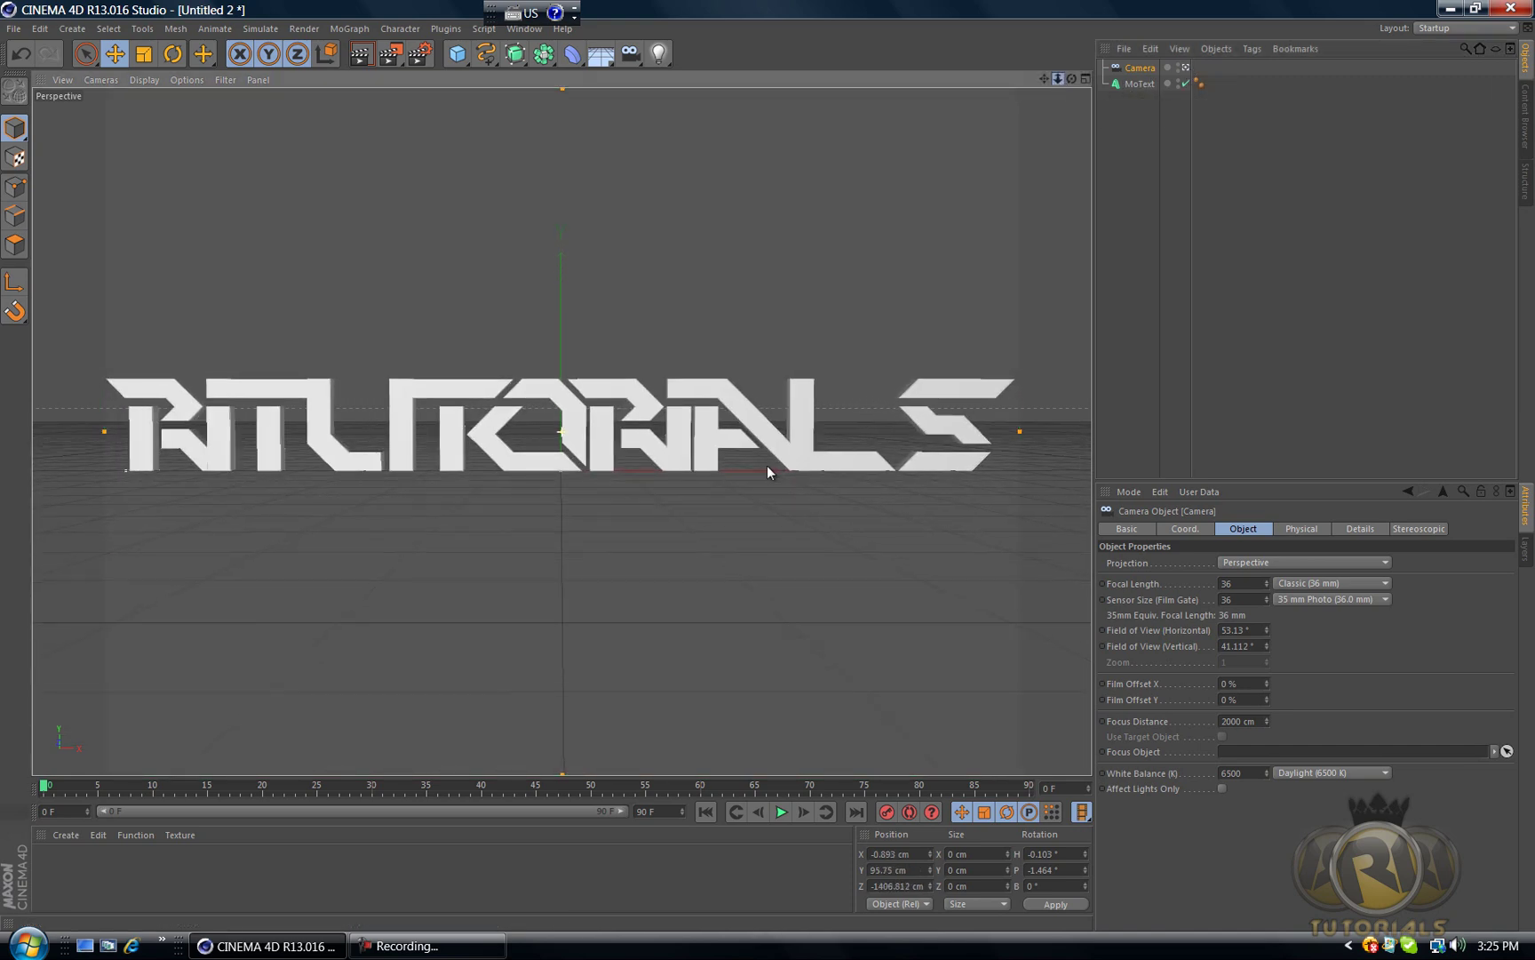
pyautogui.scroll(-1, 767, 467)
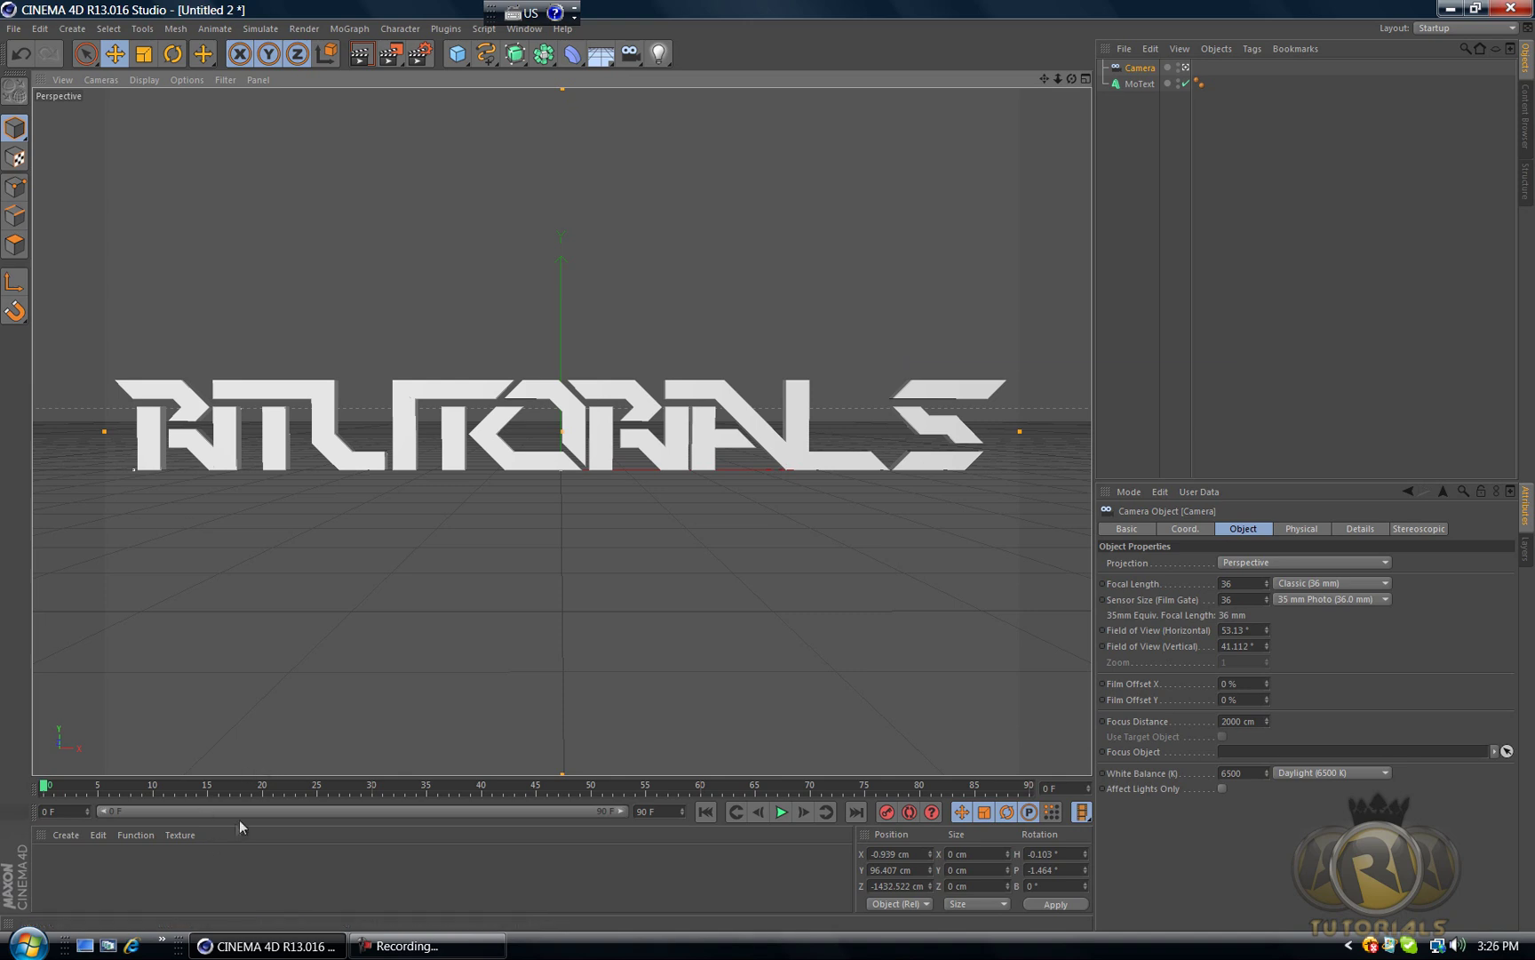
# Step: Create a new material with a Gradient shader in its Color channel texture and set the gradient type to 2D - Circular
pyautogui.doubleClick(88, 871)
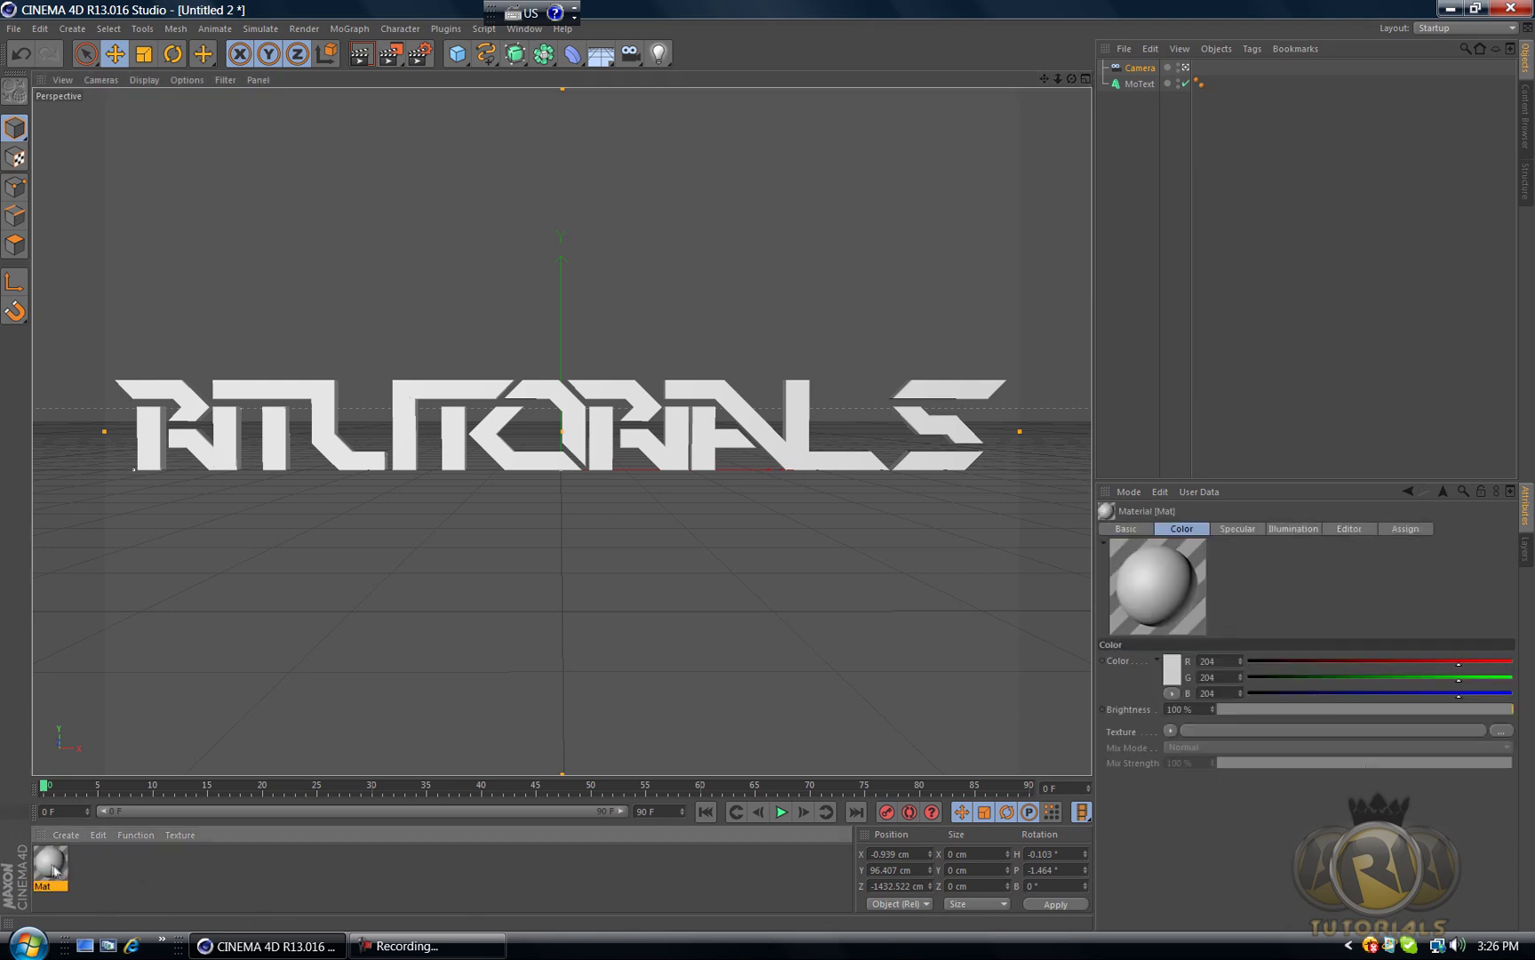
pyautogui.doubleClick(52, 867)
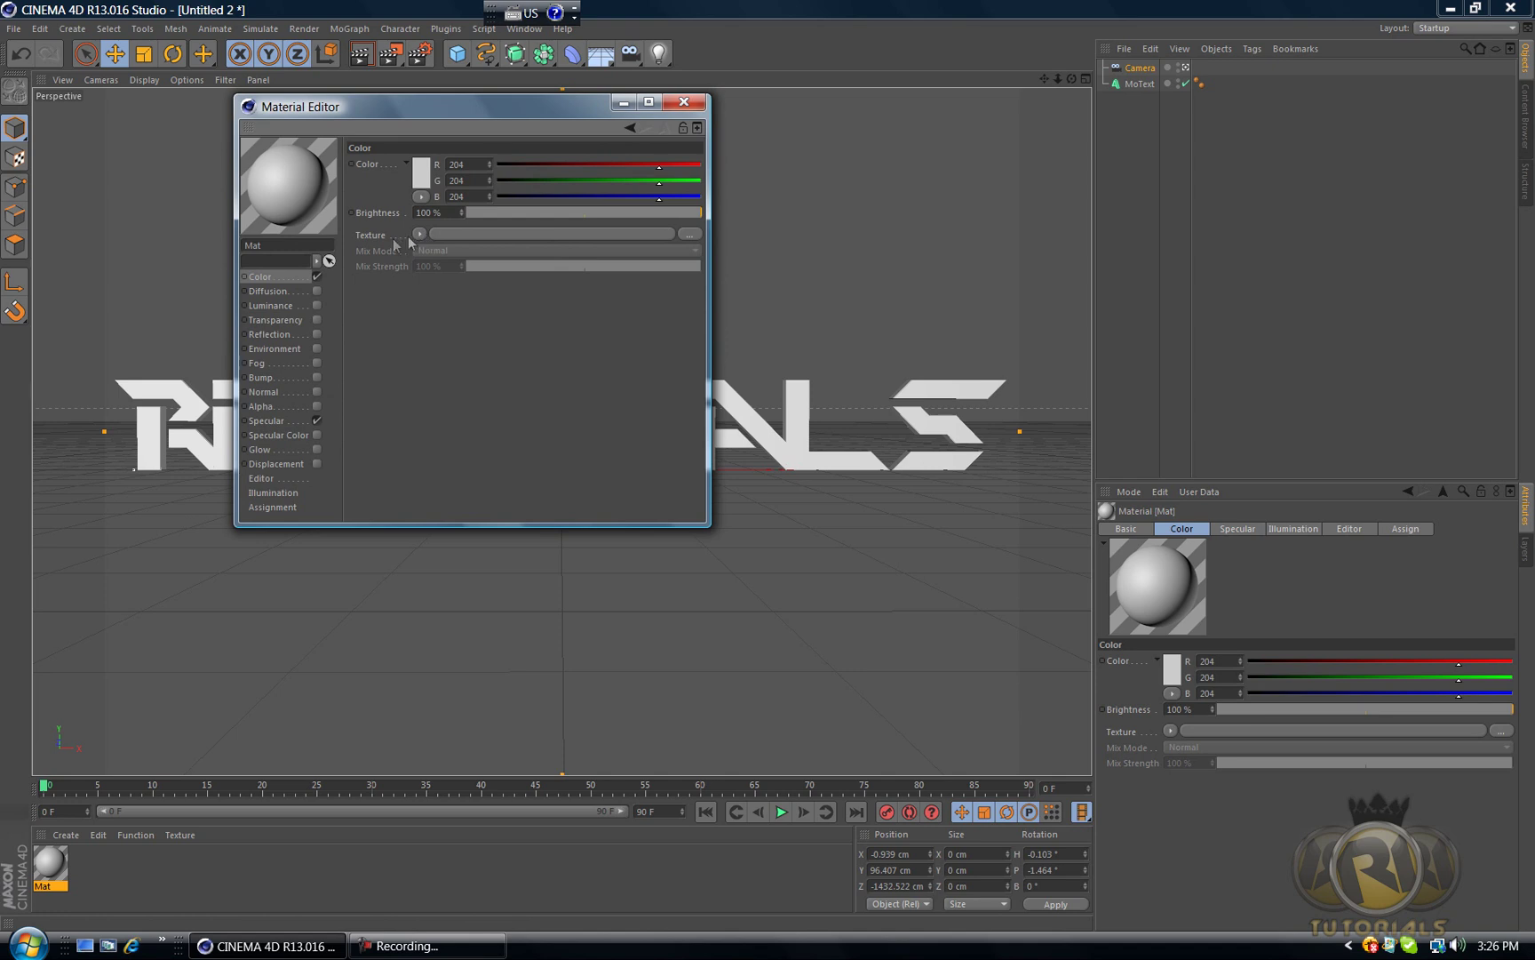
pyautogui.click(418, 233)
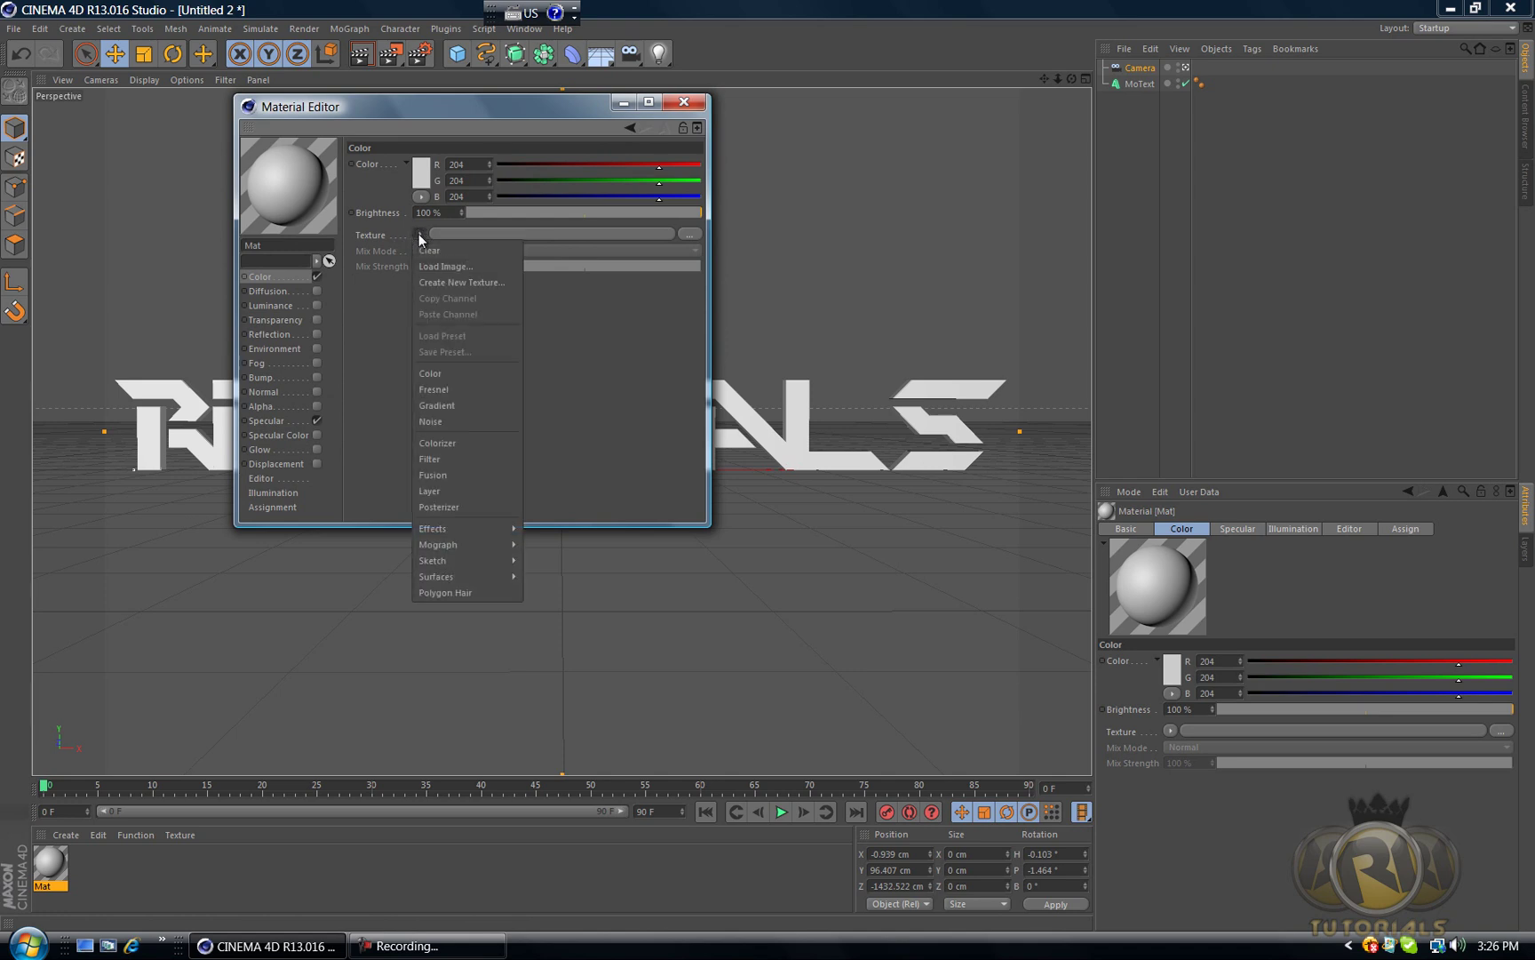
pyautogui.click(440, 404)
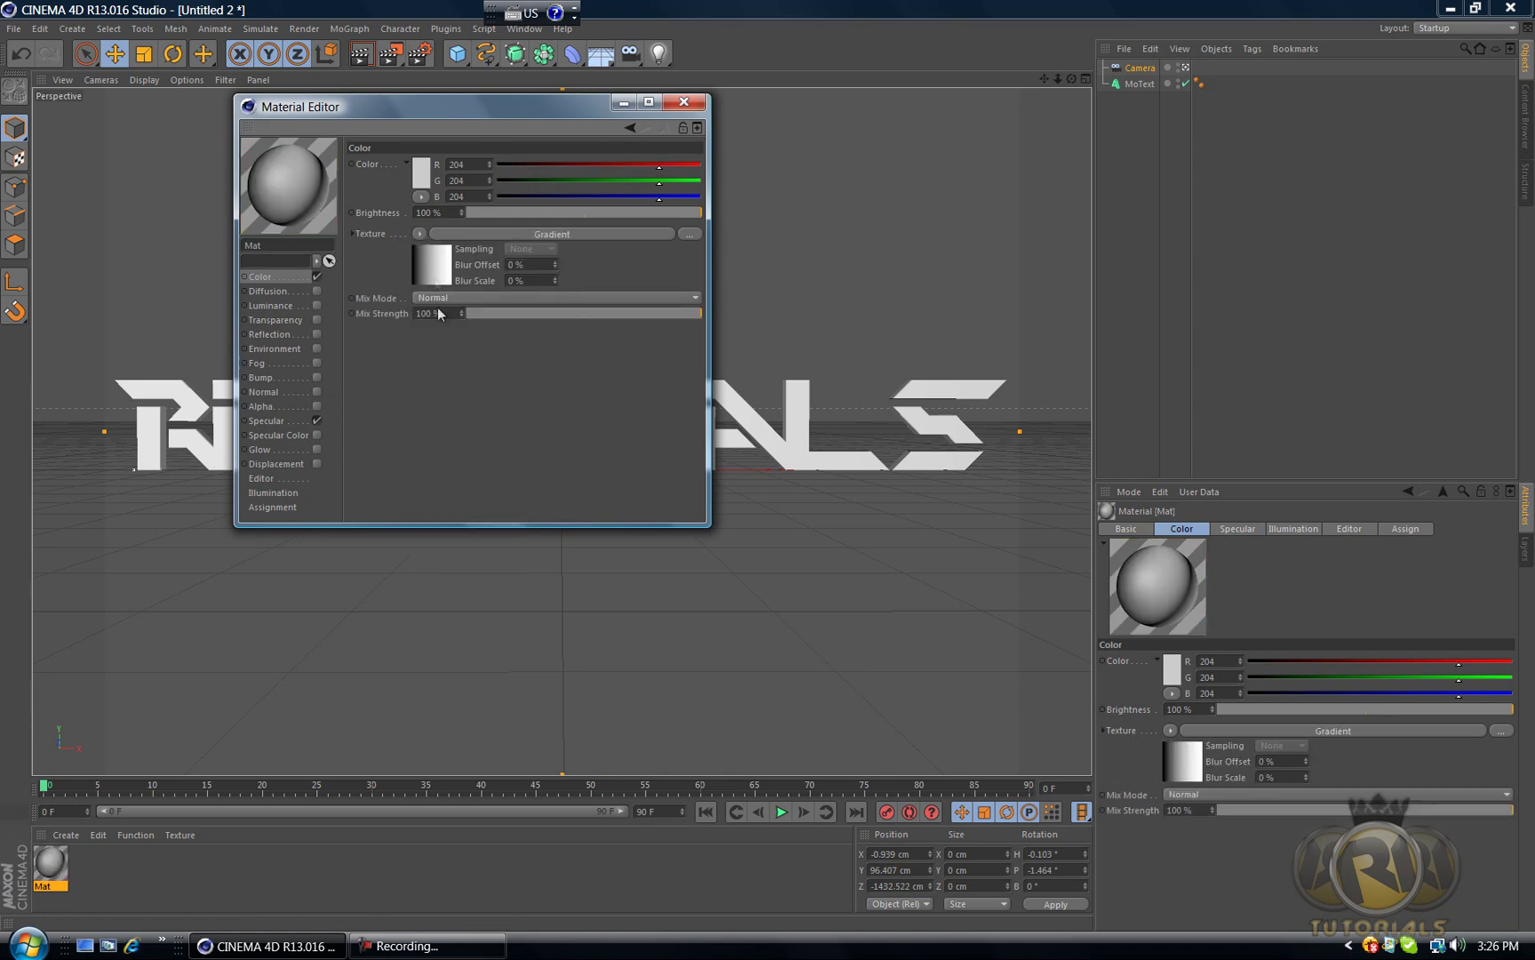
pyautogui.click(425, 262)
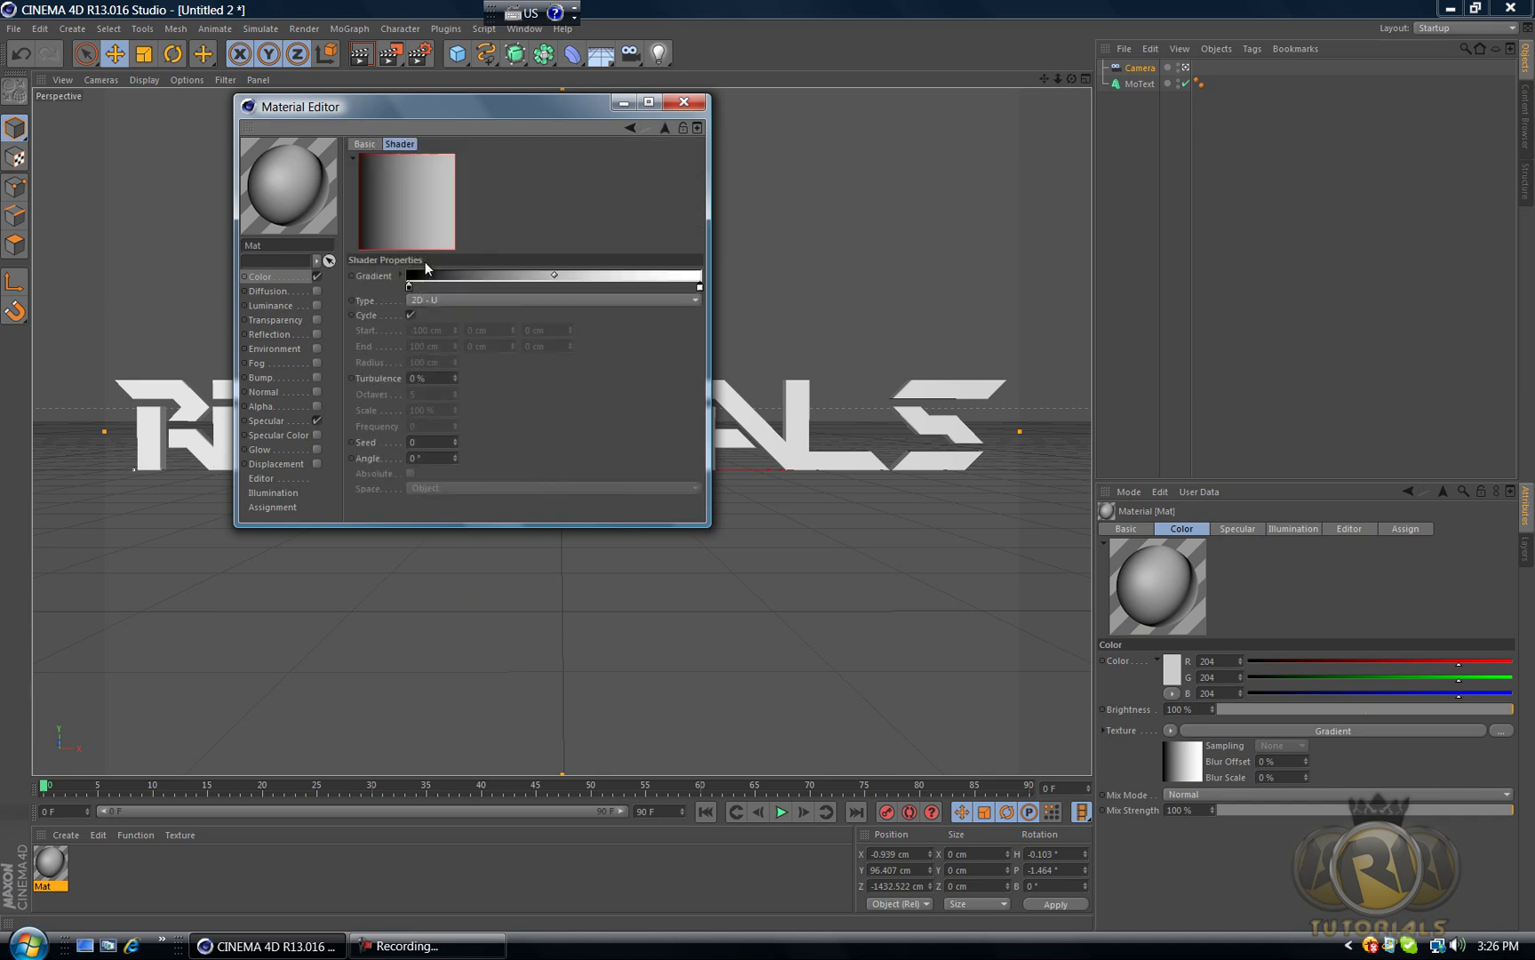
pyautogui.click(472, 300)
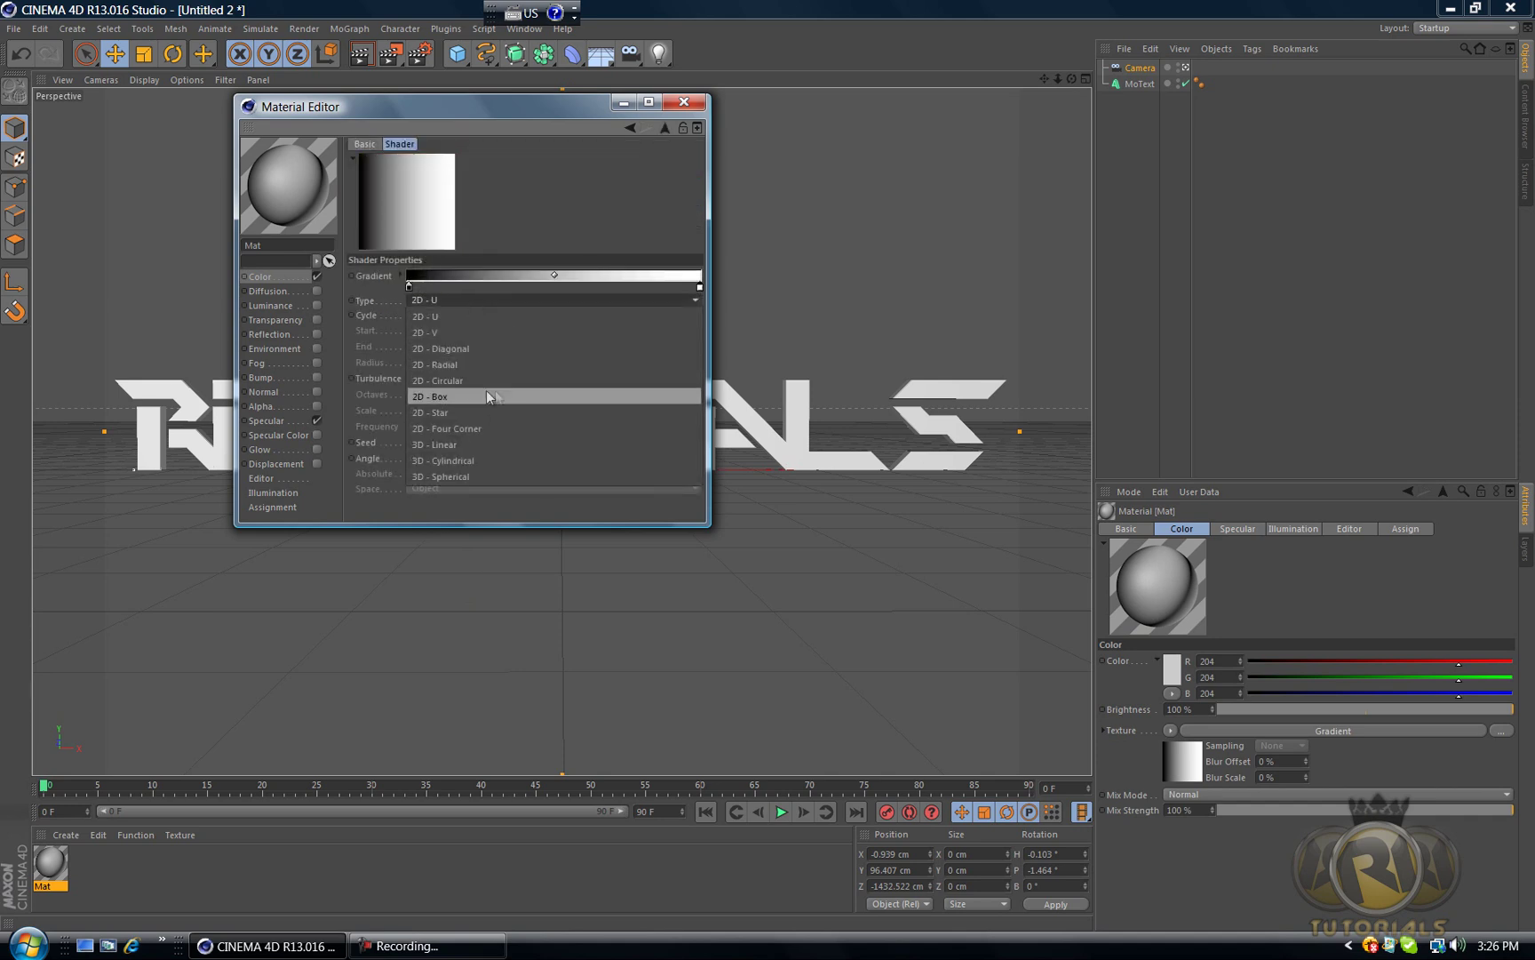
pyautogui.click(456, 381)
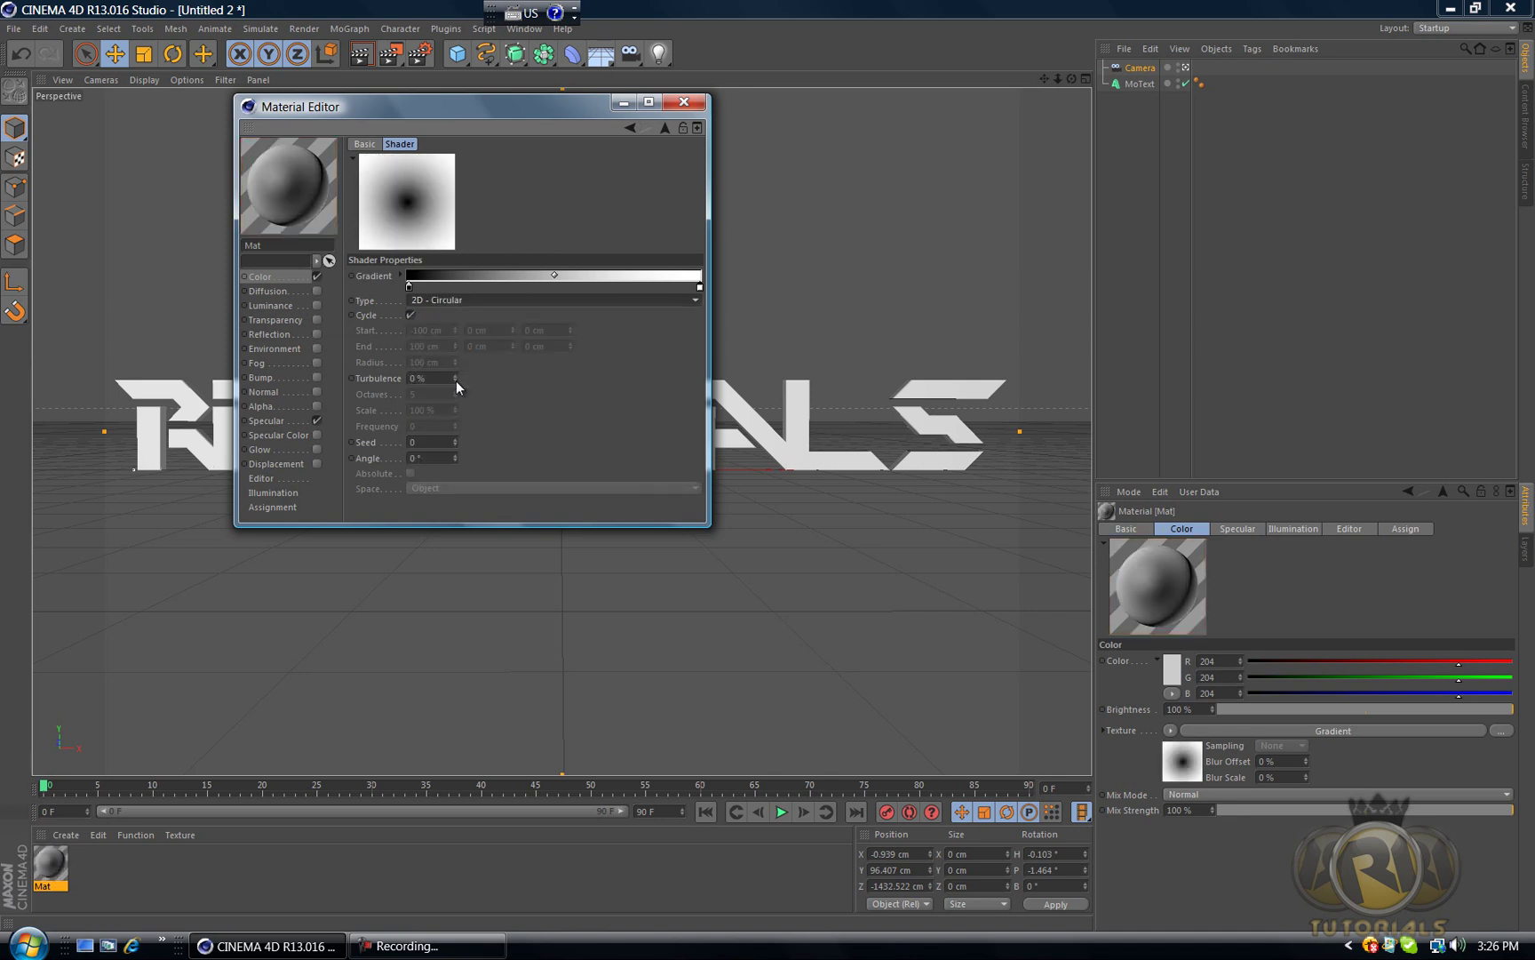
# Step: Recolor the circular gradient's first knot to dark grey, about RGB 70, and its last knot to a darker grey, about RGB 44
pyautogui.doubleClick(408, 287)
pyautogui.moveTo(365, 300); pyautogui.dragTo(250, 294)
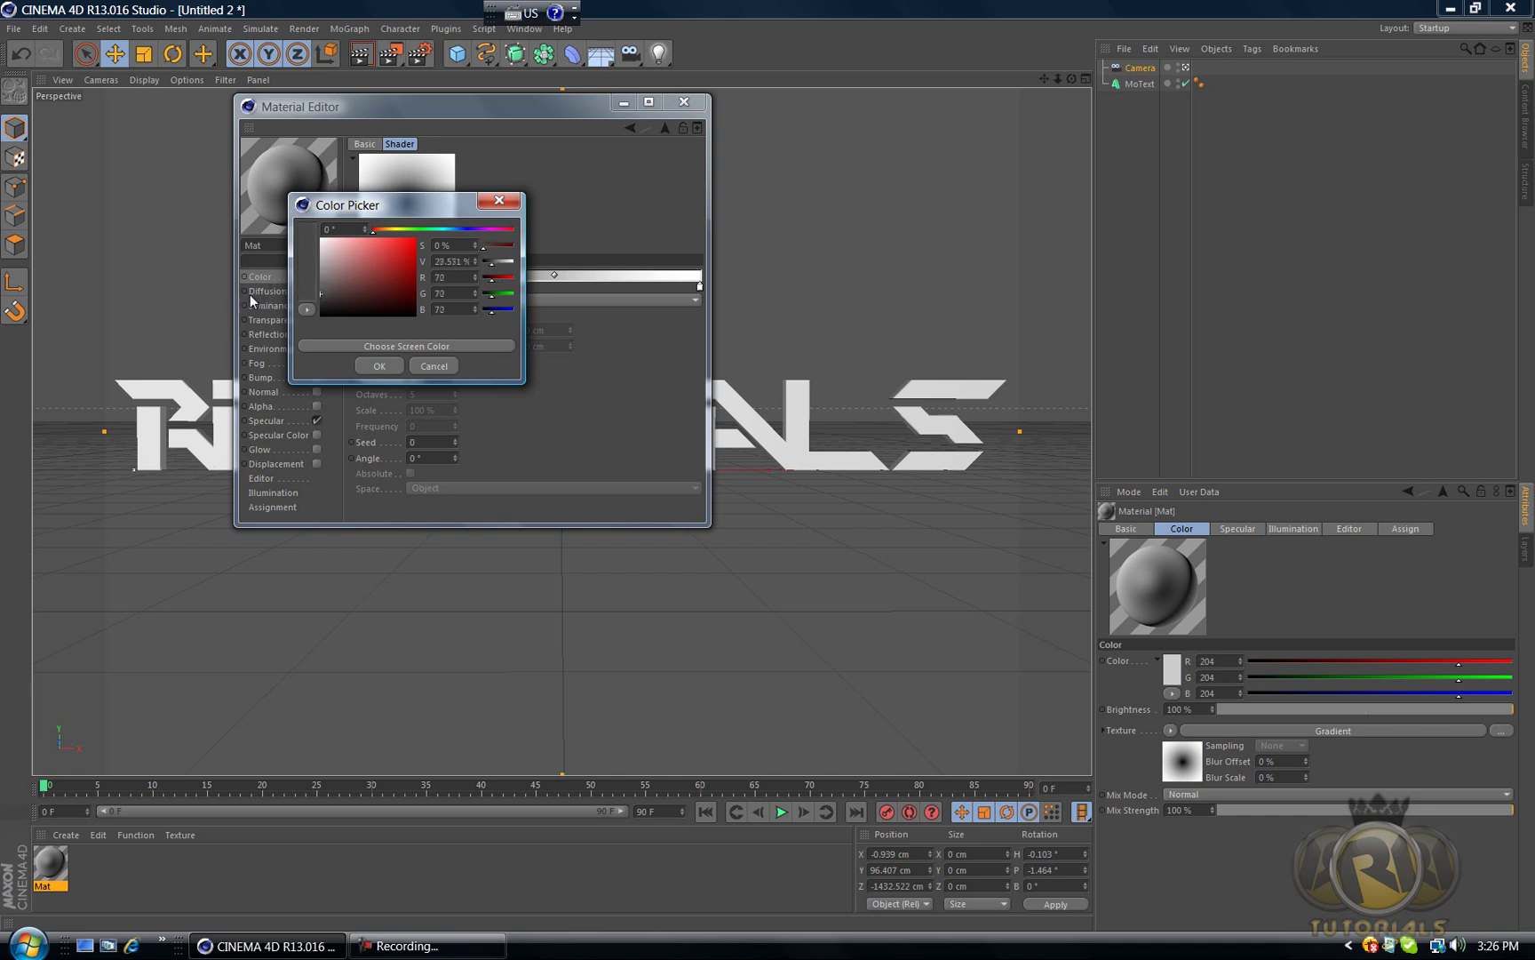
pyautogui.click(383, 365)
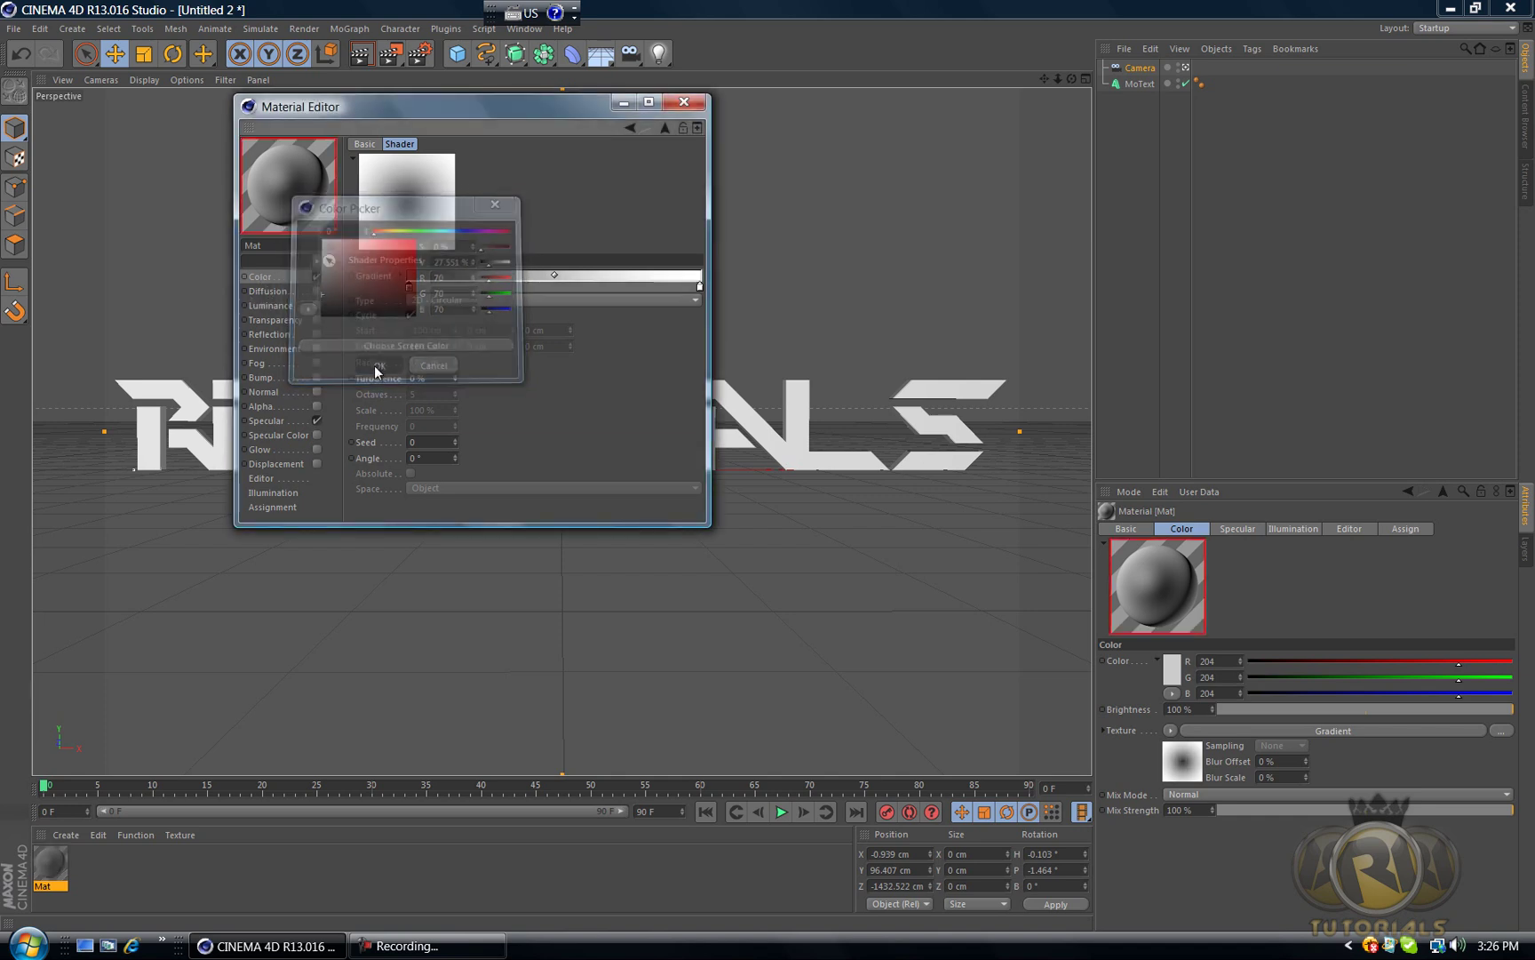
pyautogui.doubleClick(700, 286)
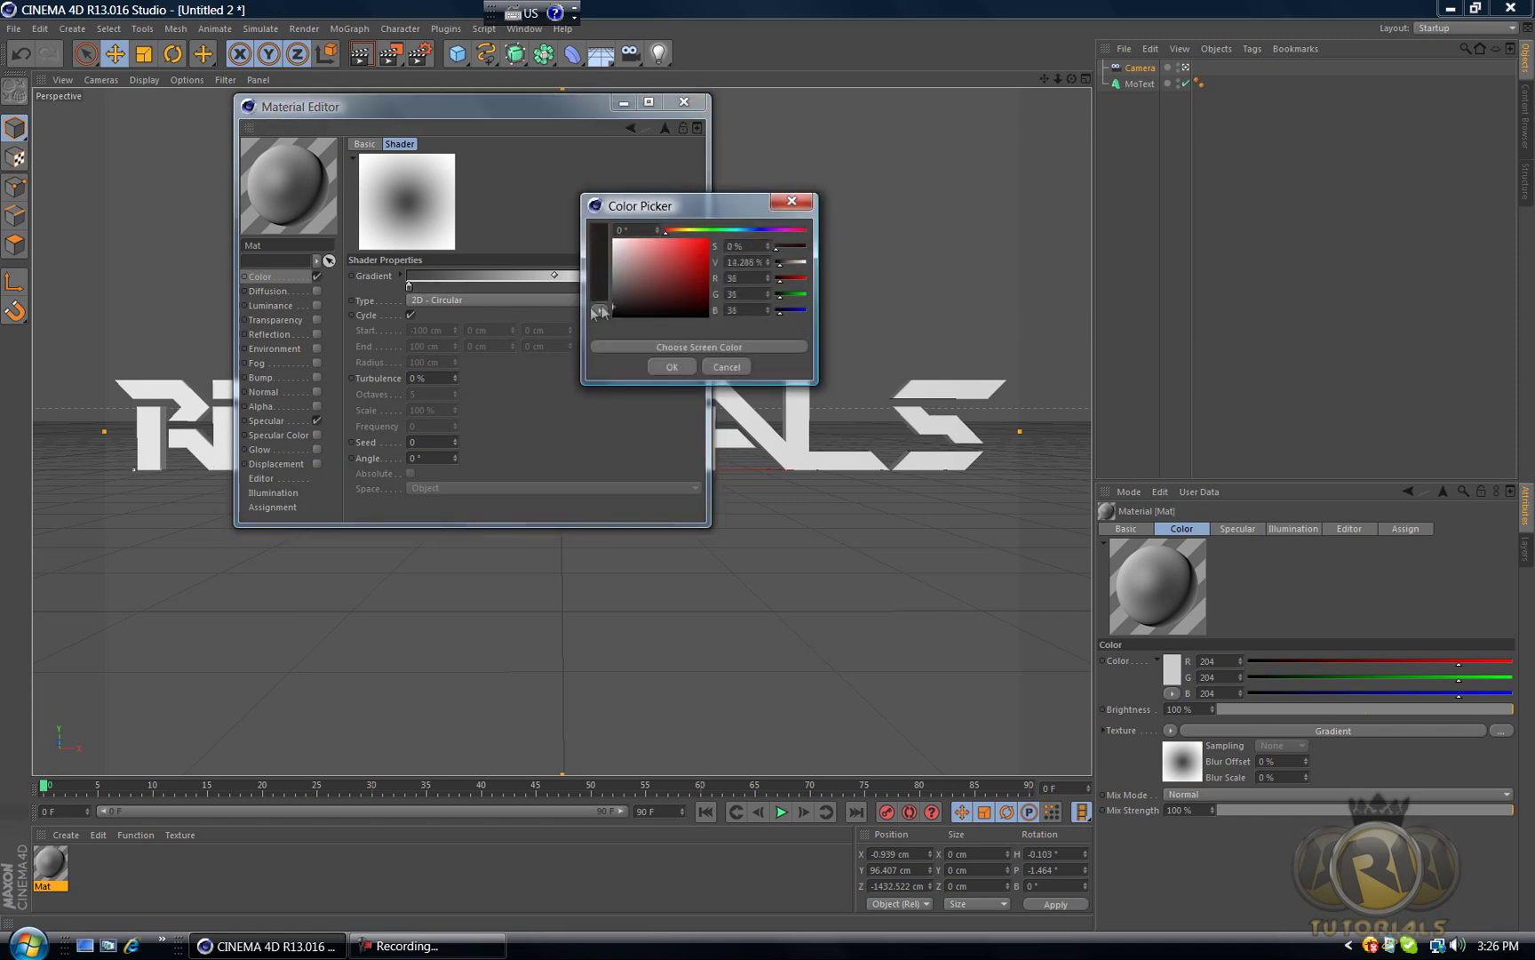
pyautogui.moveTo(600, 311); pyautogui.dragTo(549, 304)
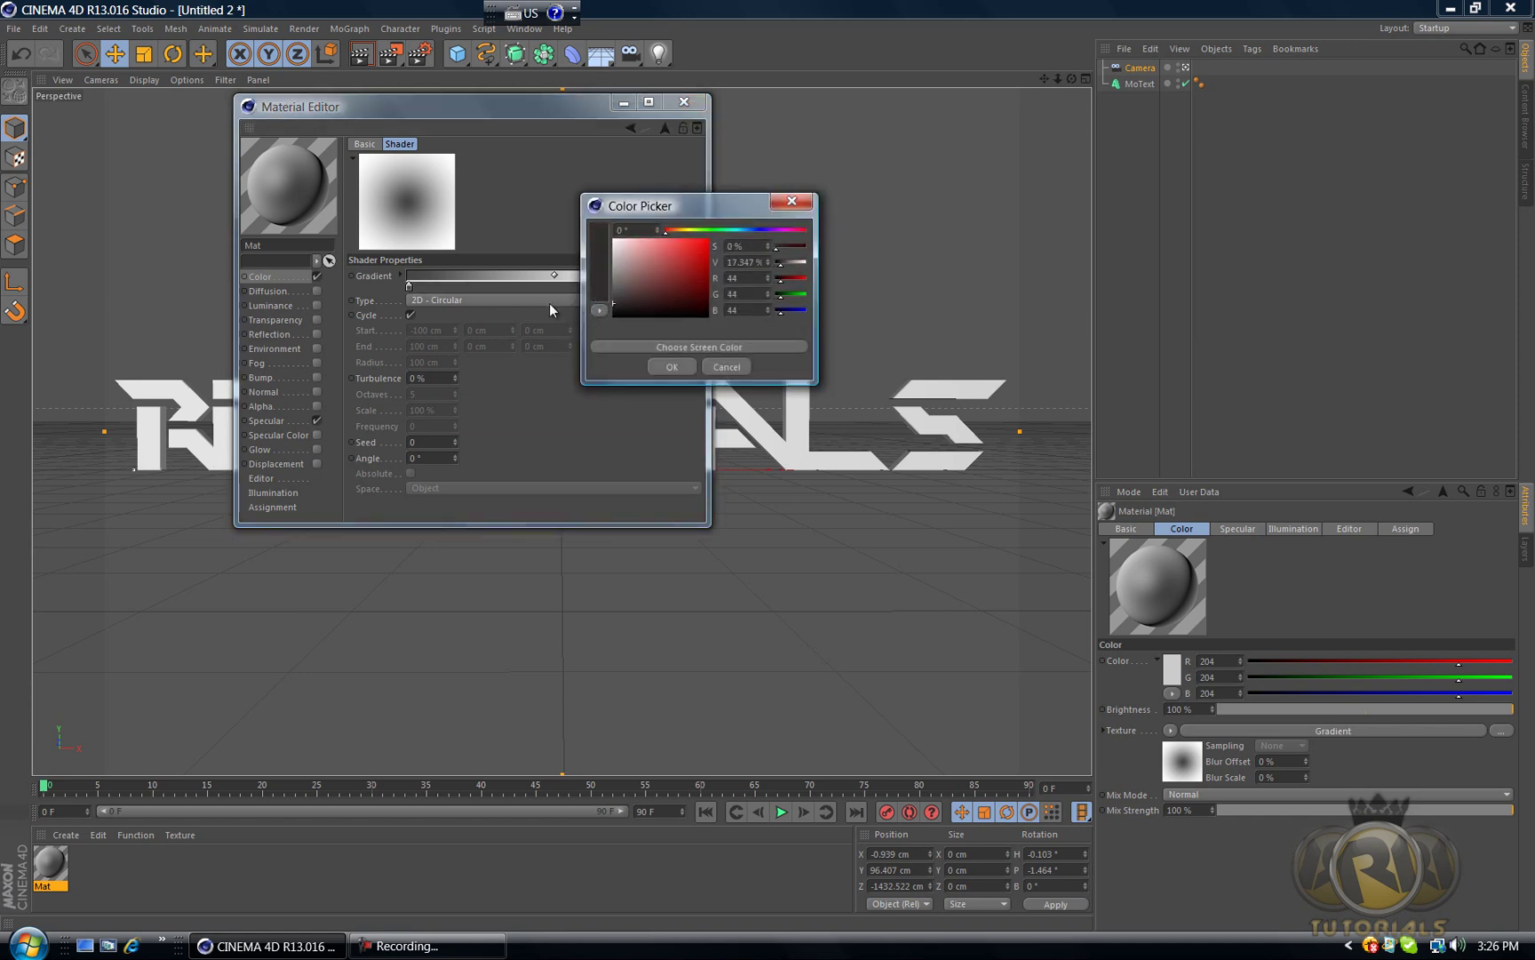
pyautogui.click(673, 366)
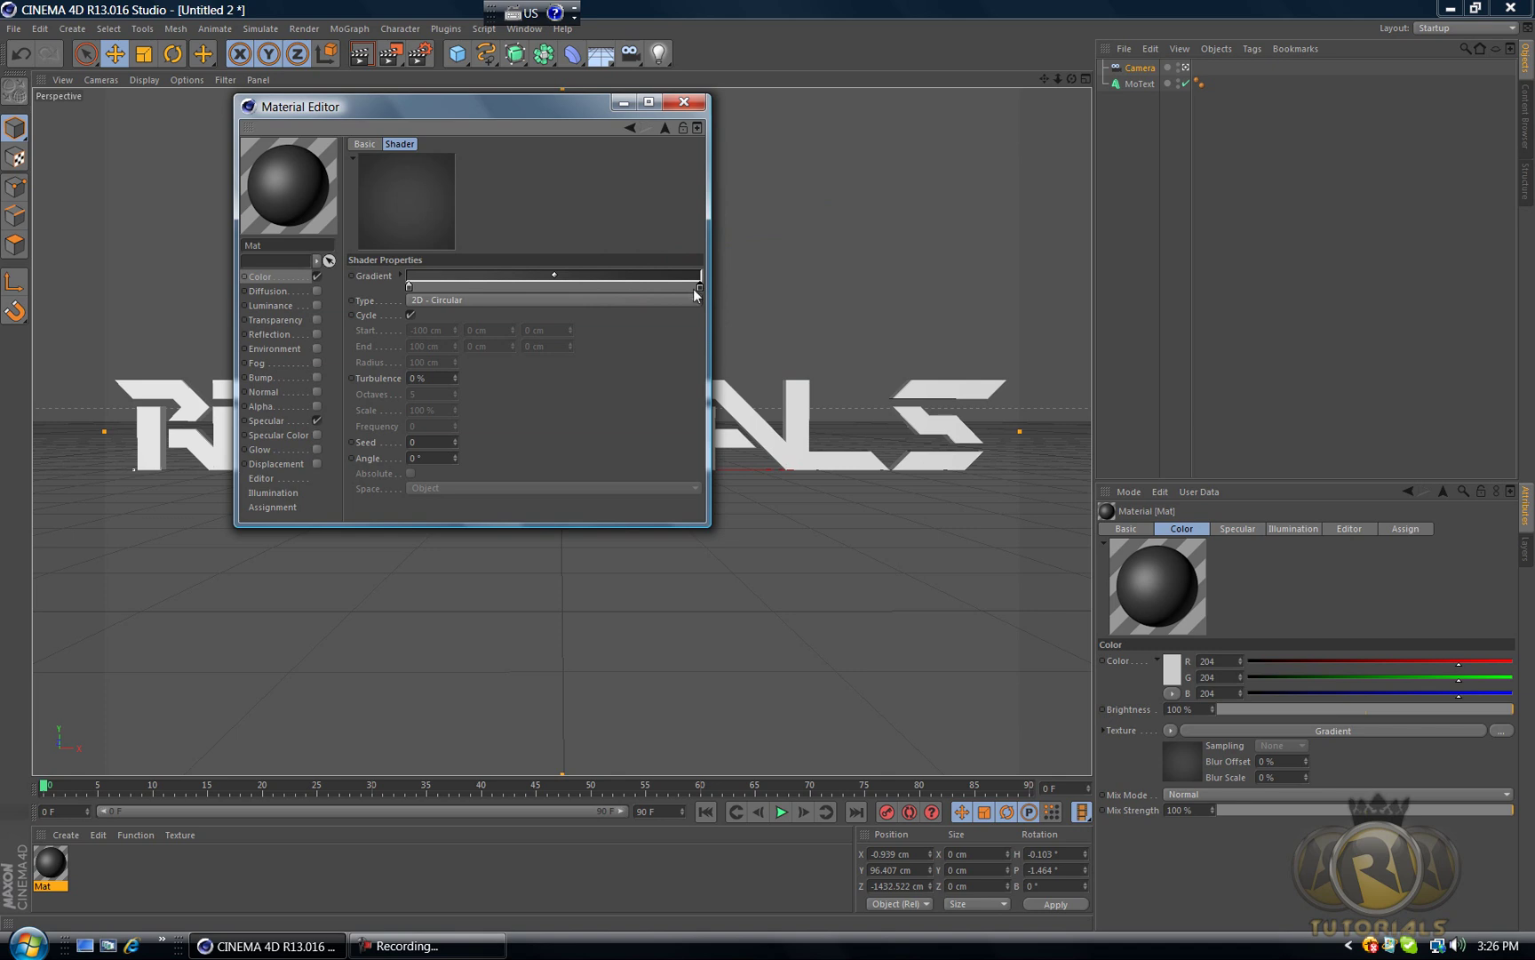
# Step: Fine-tune the dark grey of the gradient's last knot and close the material's editor
pyautogui.doubleClick(700, 287)
pyautogui.moveTo(640, 306); pyautogui.dragTo(607, 304)
pyautogui.click(668, 365)
pyautogui.click(684, 101)
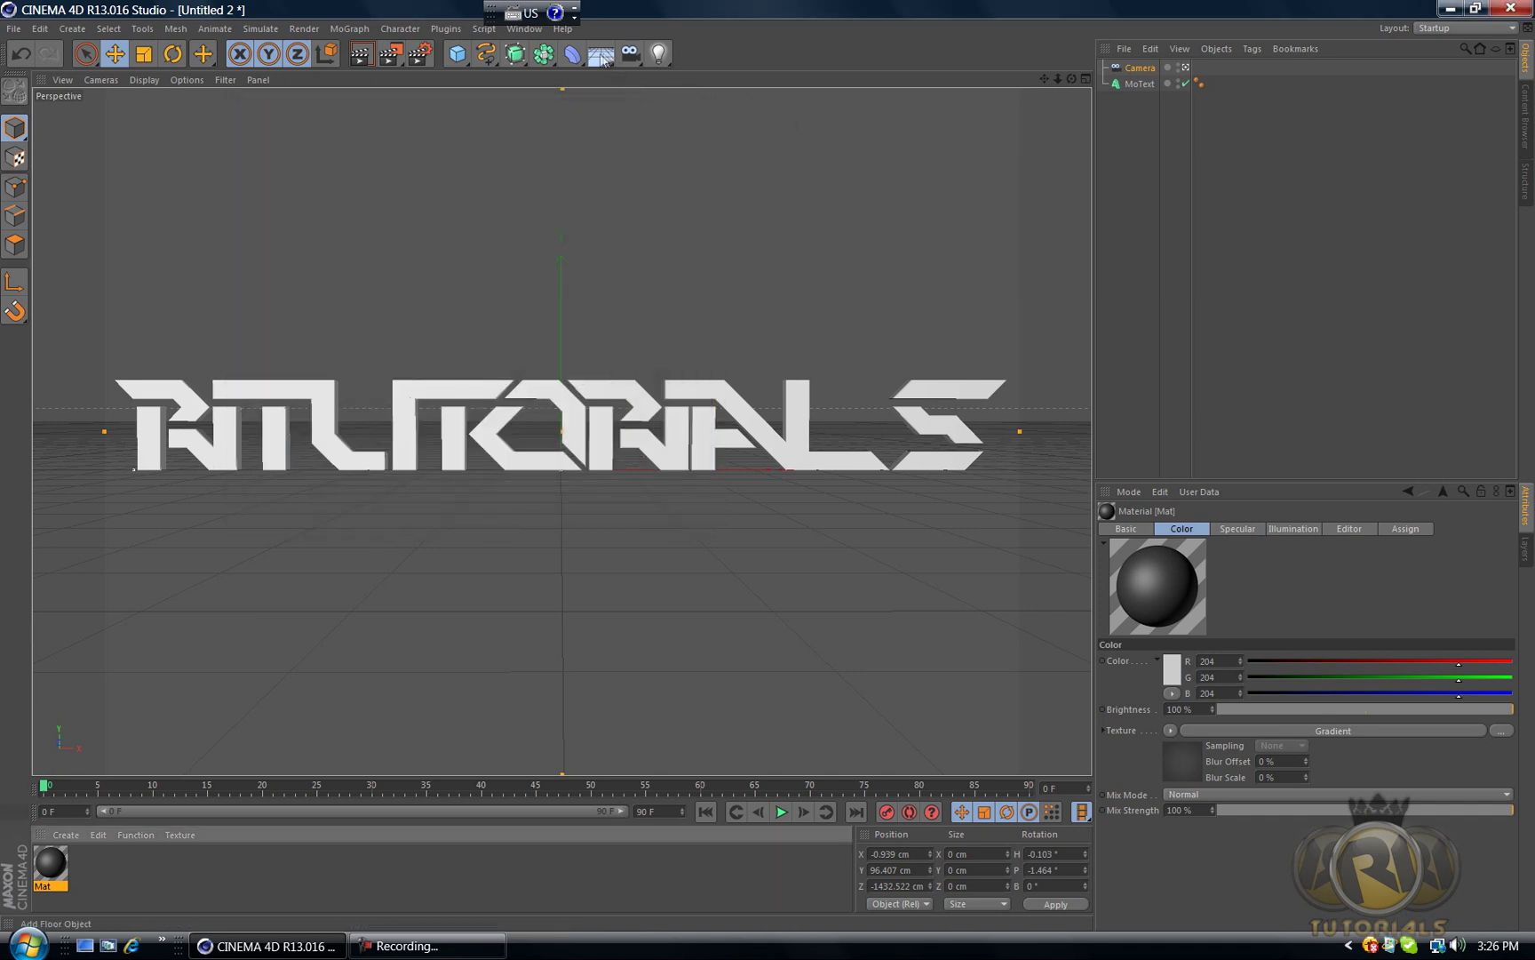
# Step: Add a Background object and apply the dark gradient material to it
pyautogui.click(602, 58)
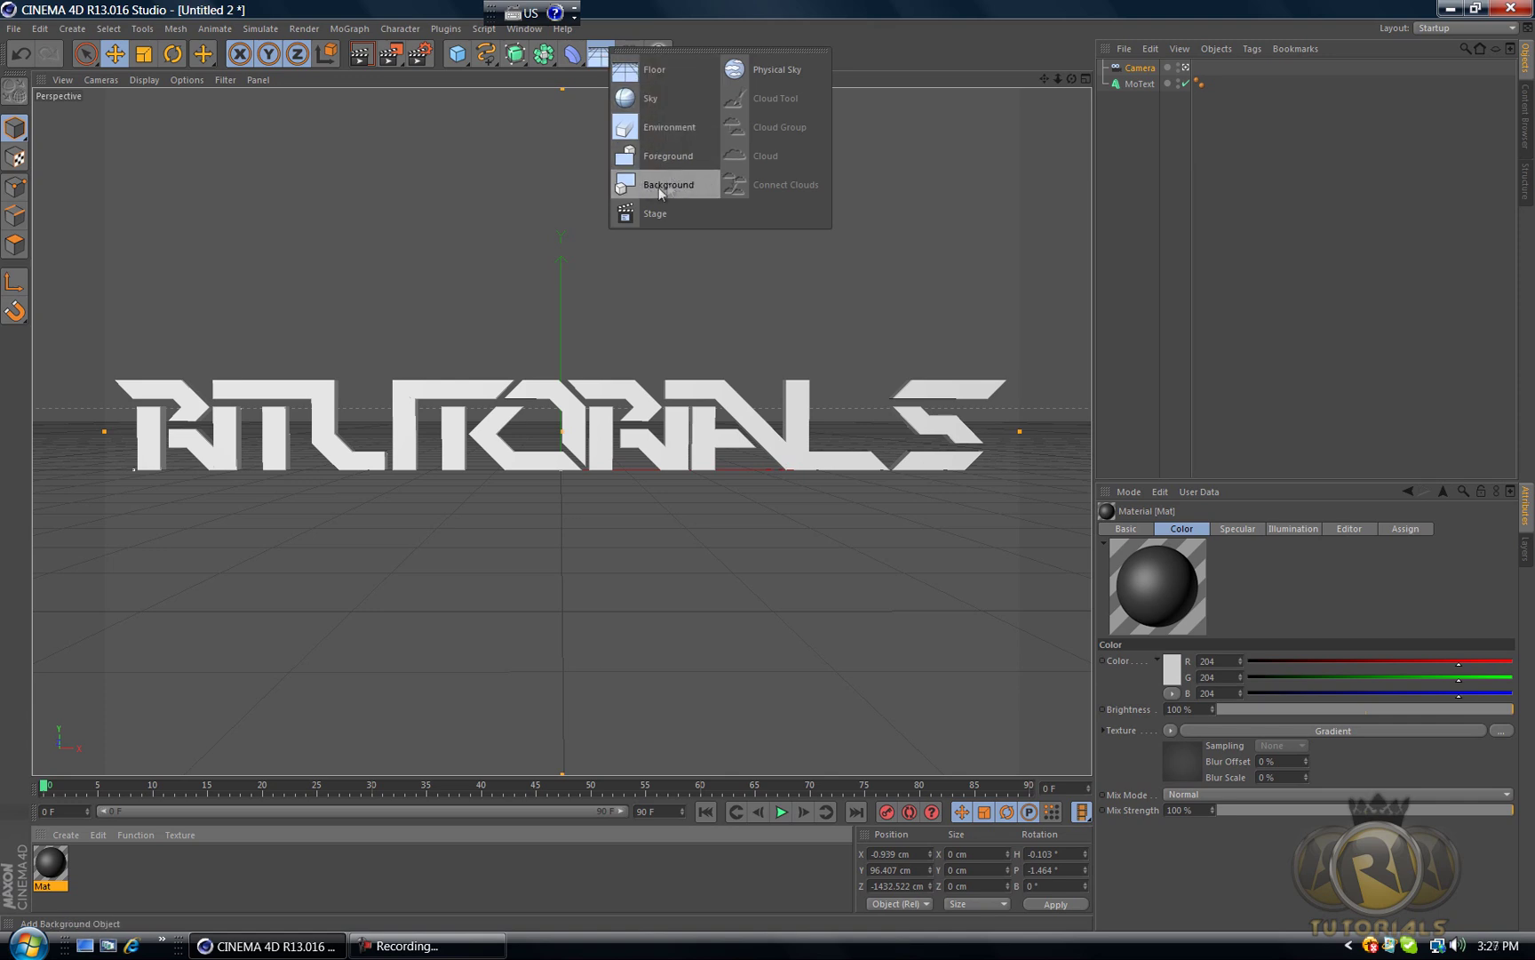
pyautogui.click(696, 182)
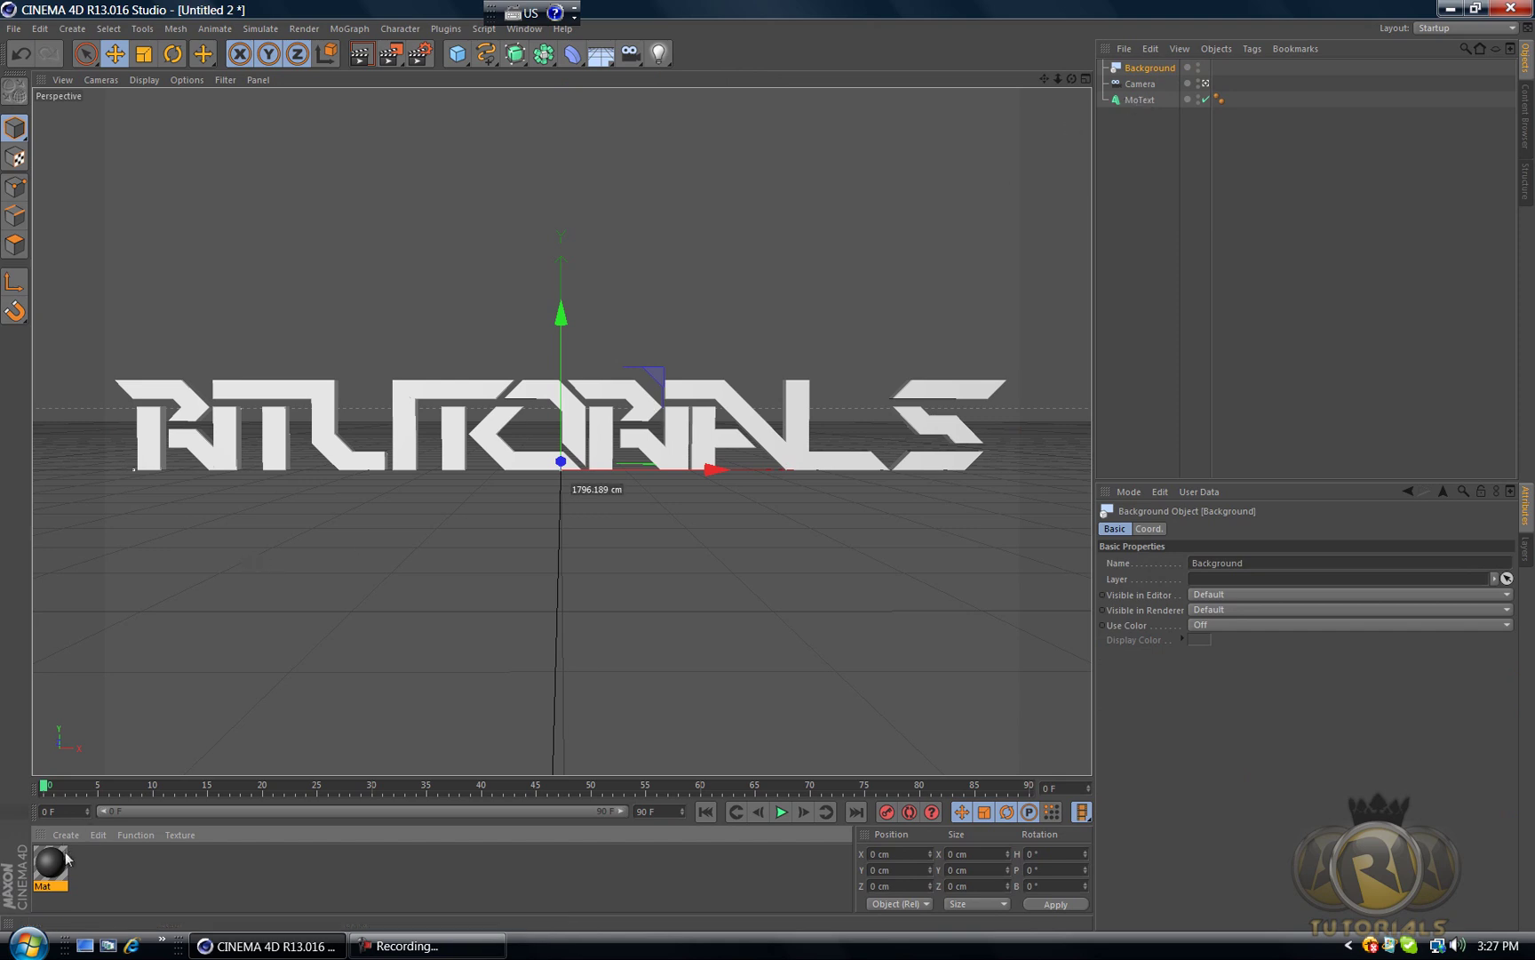
pyautogui.moveTo(65, 859); pyautogui.dragTo(1168, 66)
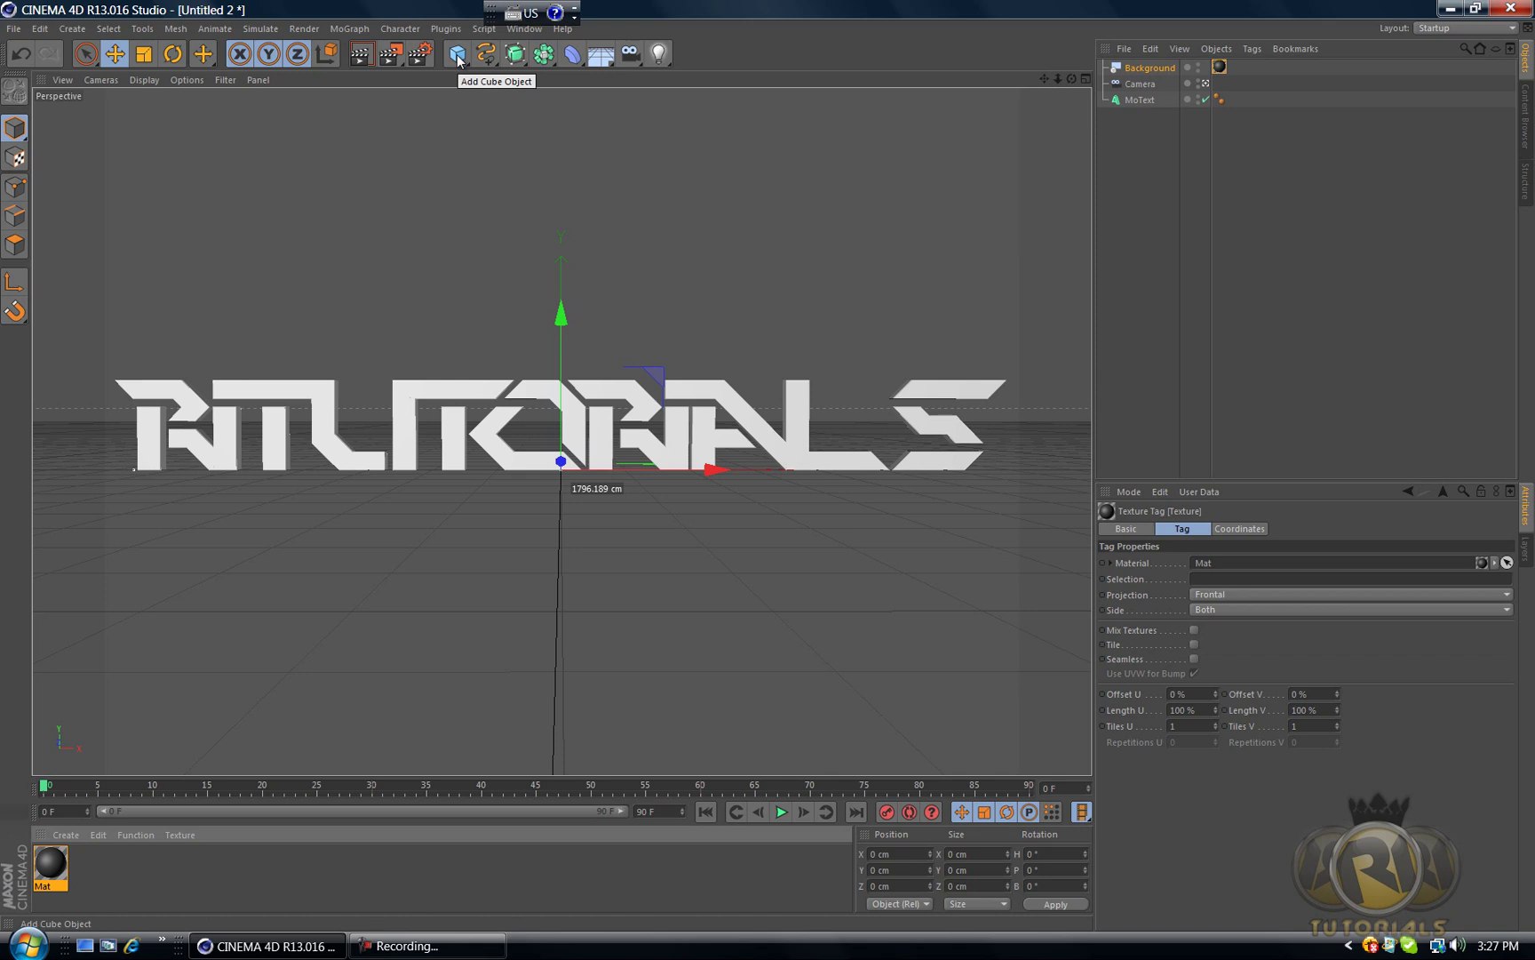
# Step: Add a Plane, widen it to about 1287 cm and raise it above the text to about 515 cm in Y
pyautogui.click(459, 54)
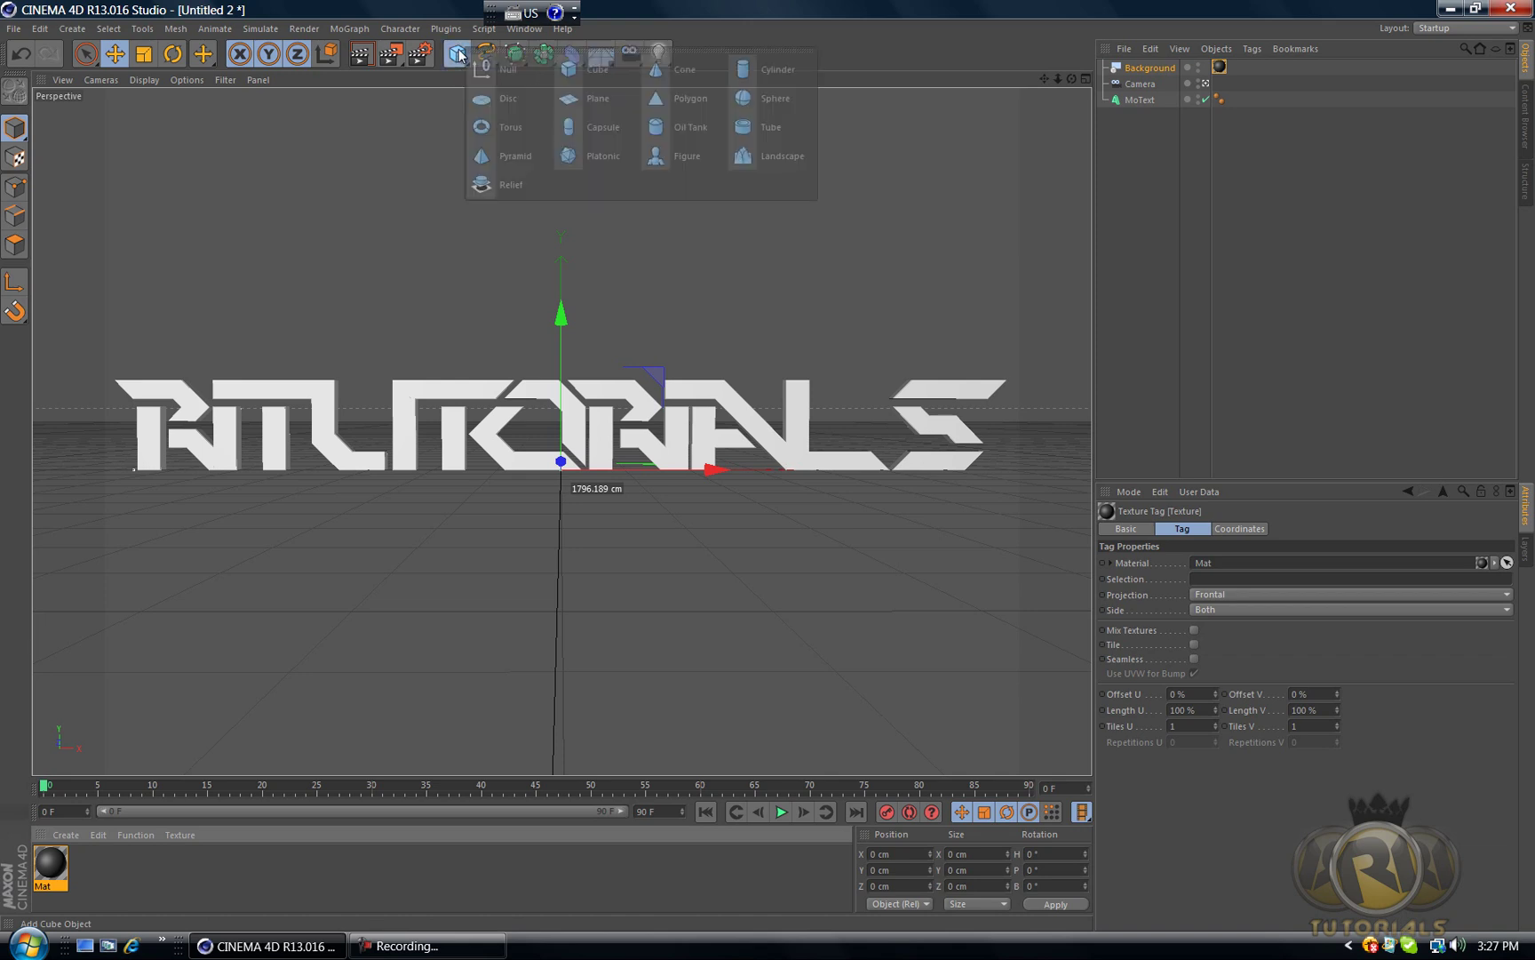
pyautogui.click(594, 99)
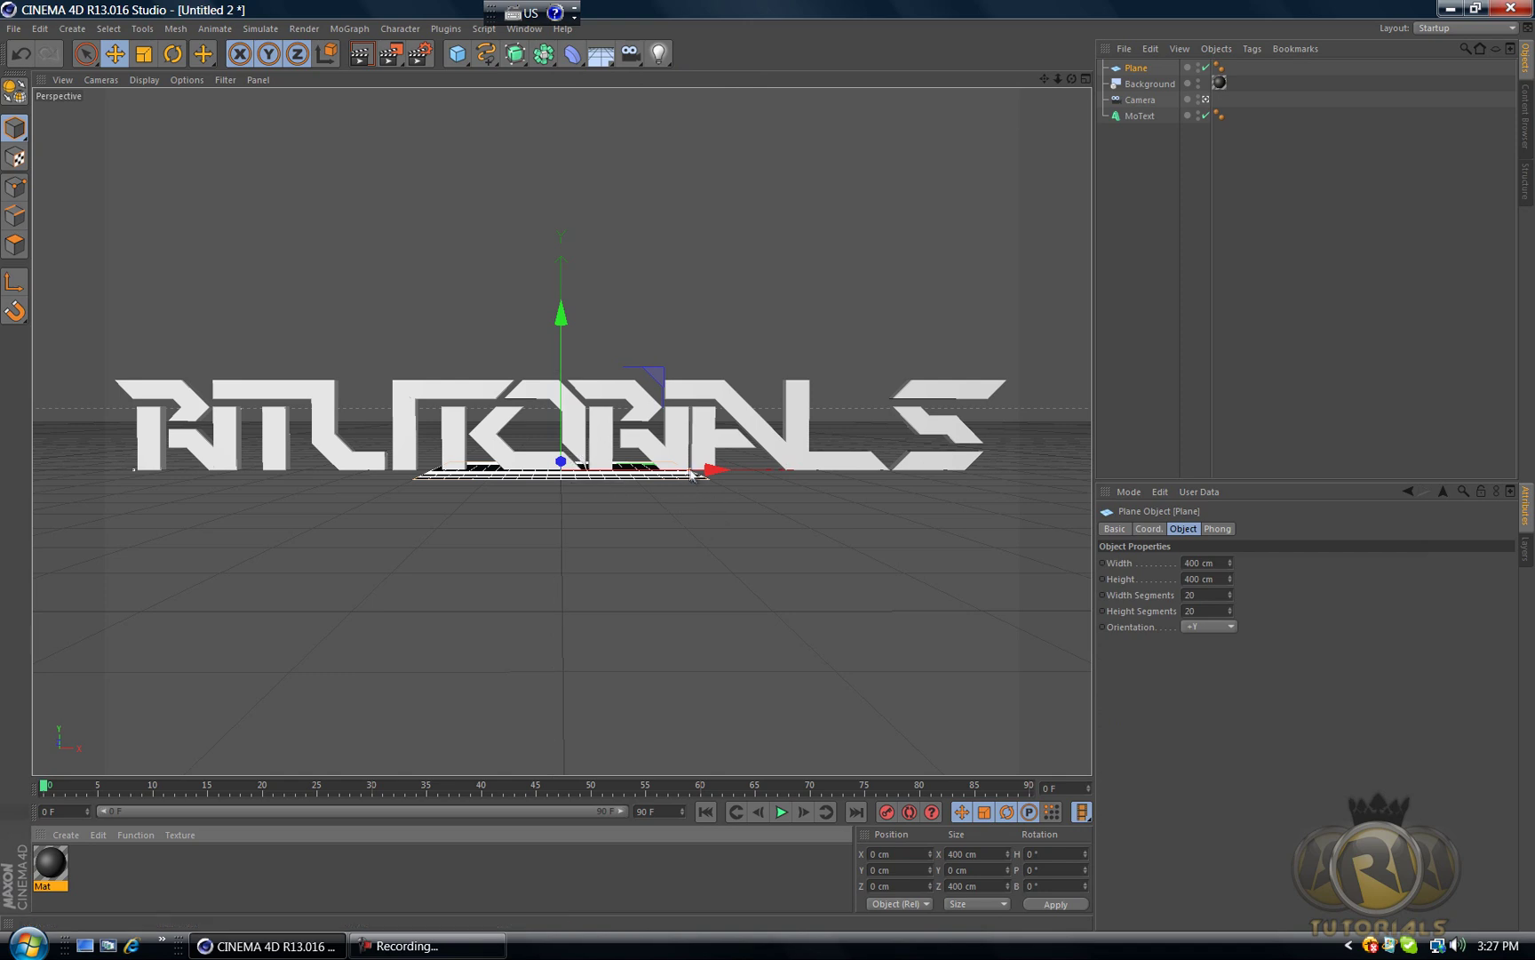
pyautogui.moveTo(692, 474); pyautogui.dragTo(972, 473)
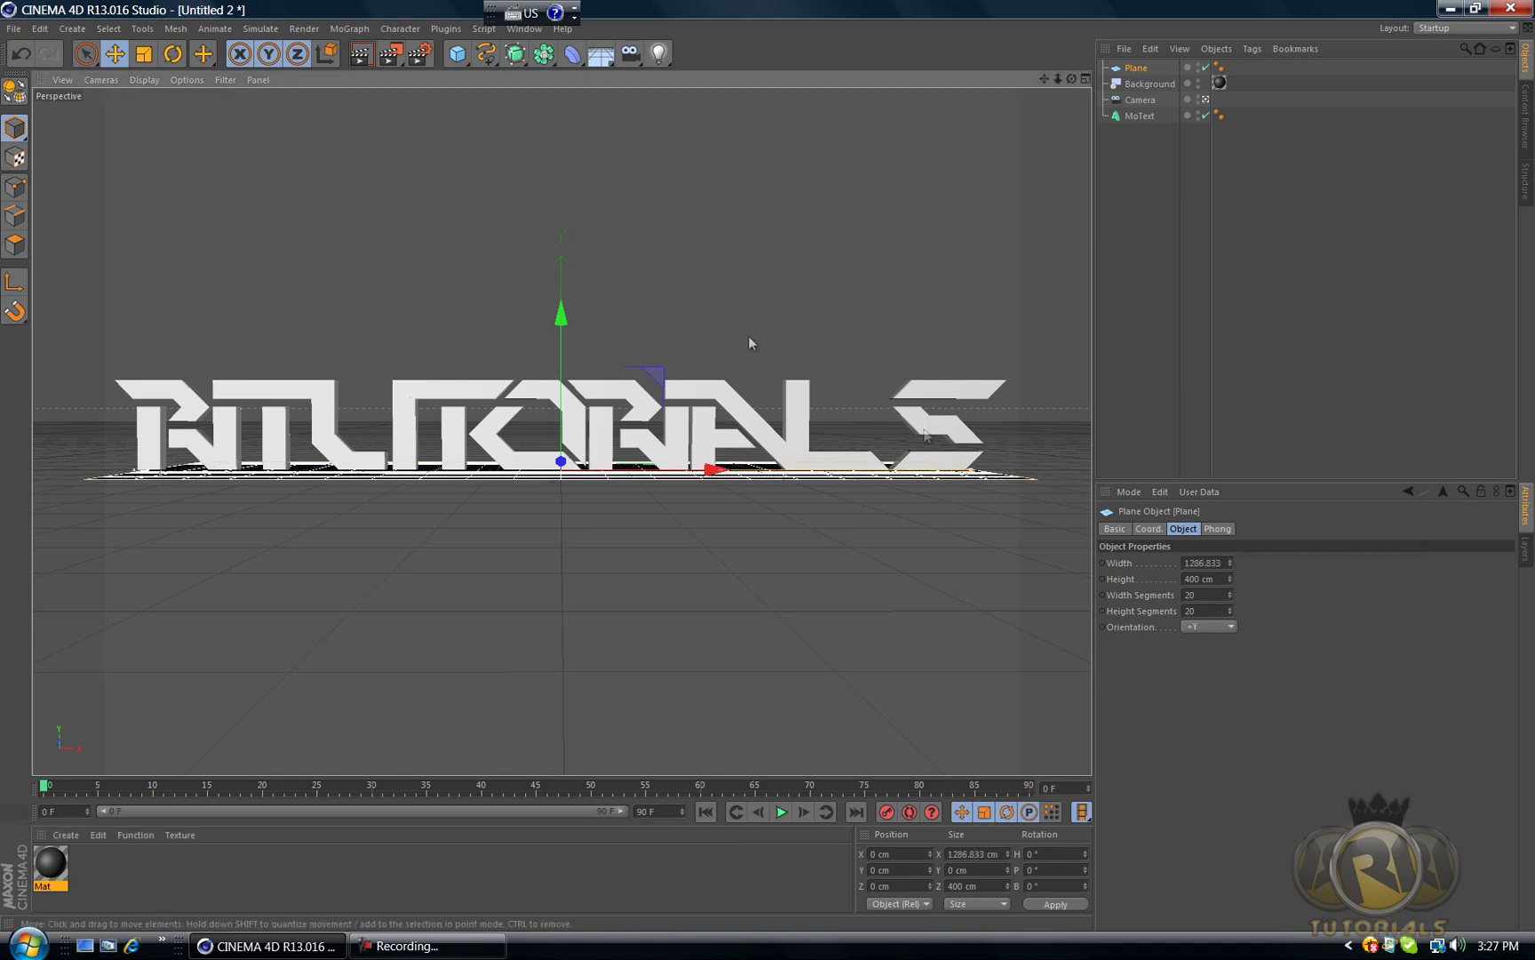
pyautogui.moveTo(561, 302); pyautogui.dragTo(768, 465)
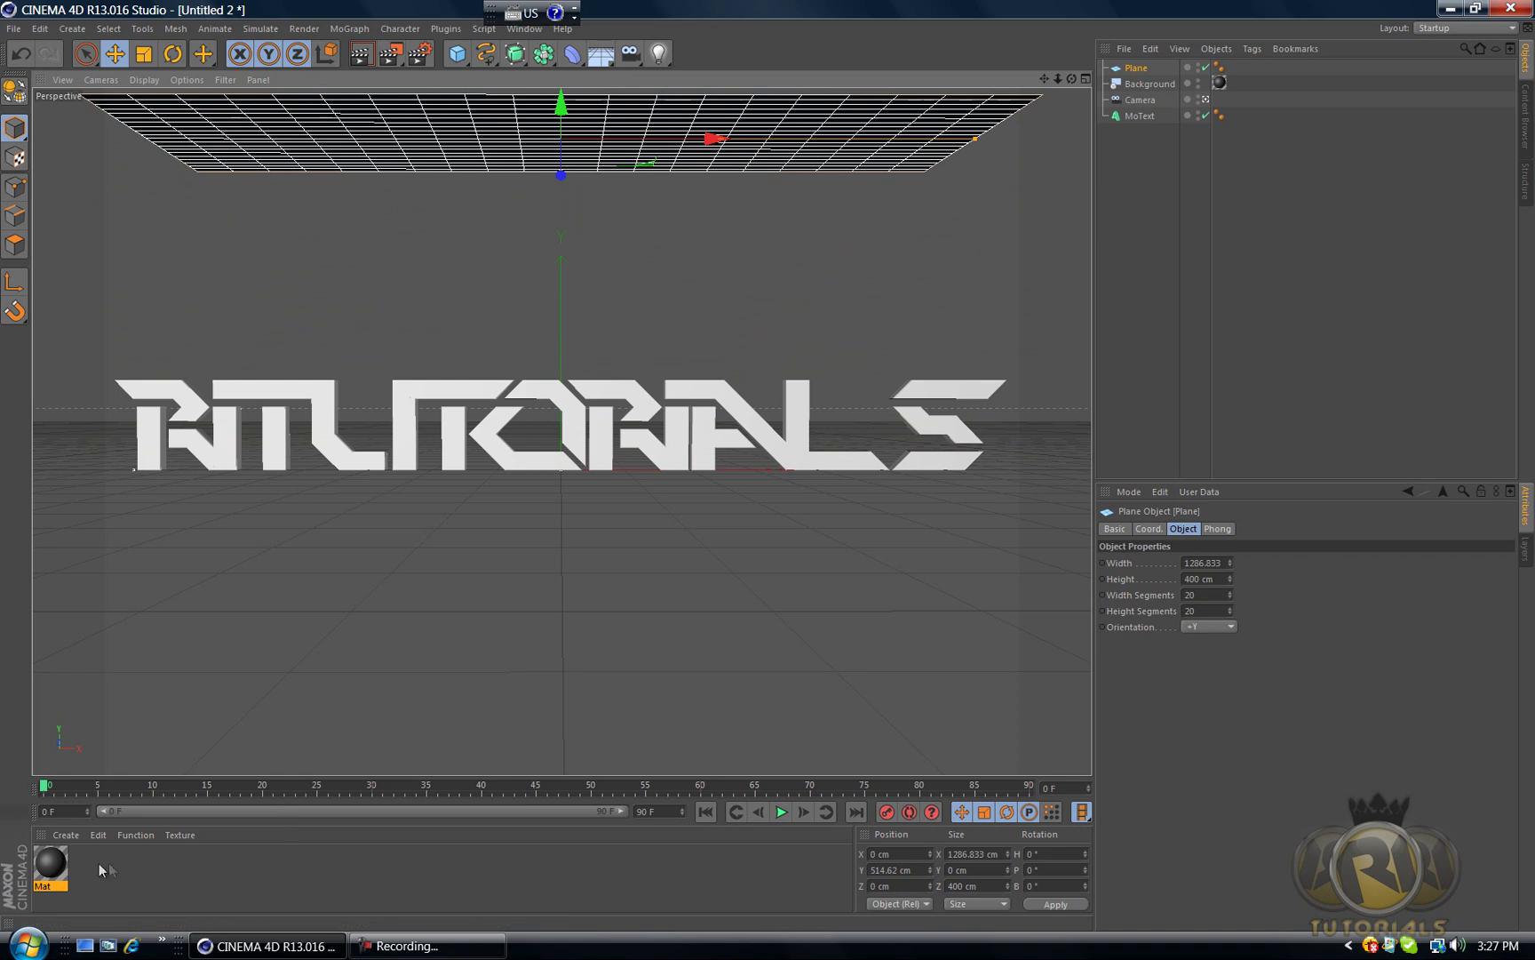
# Step: Create a second material with the Luminance channel enabled in white and apply it to the plane above the text
pyautogui.doubleClick(160, 865)
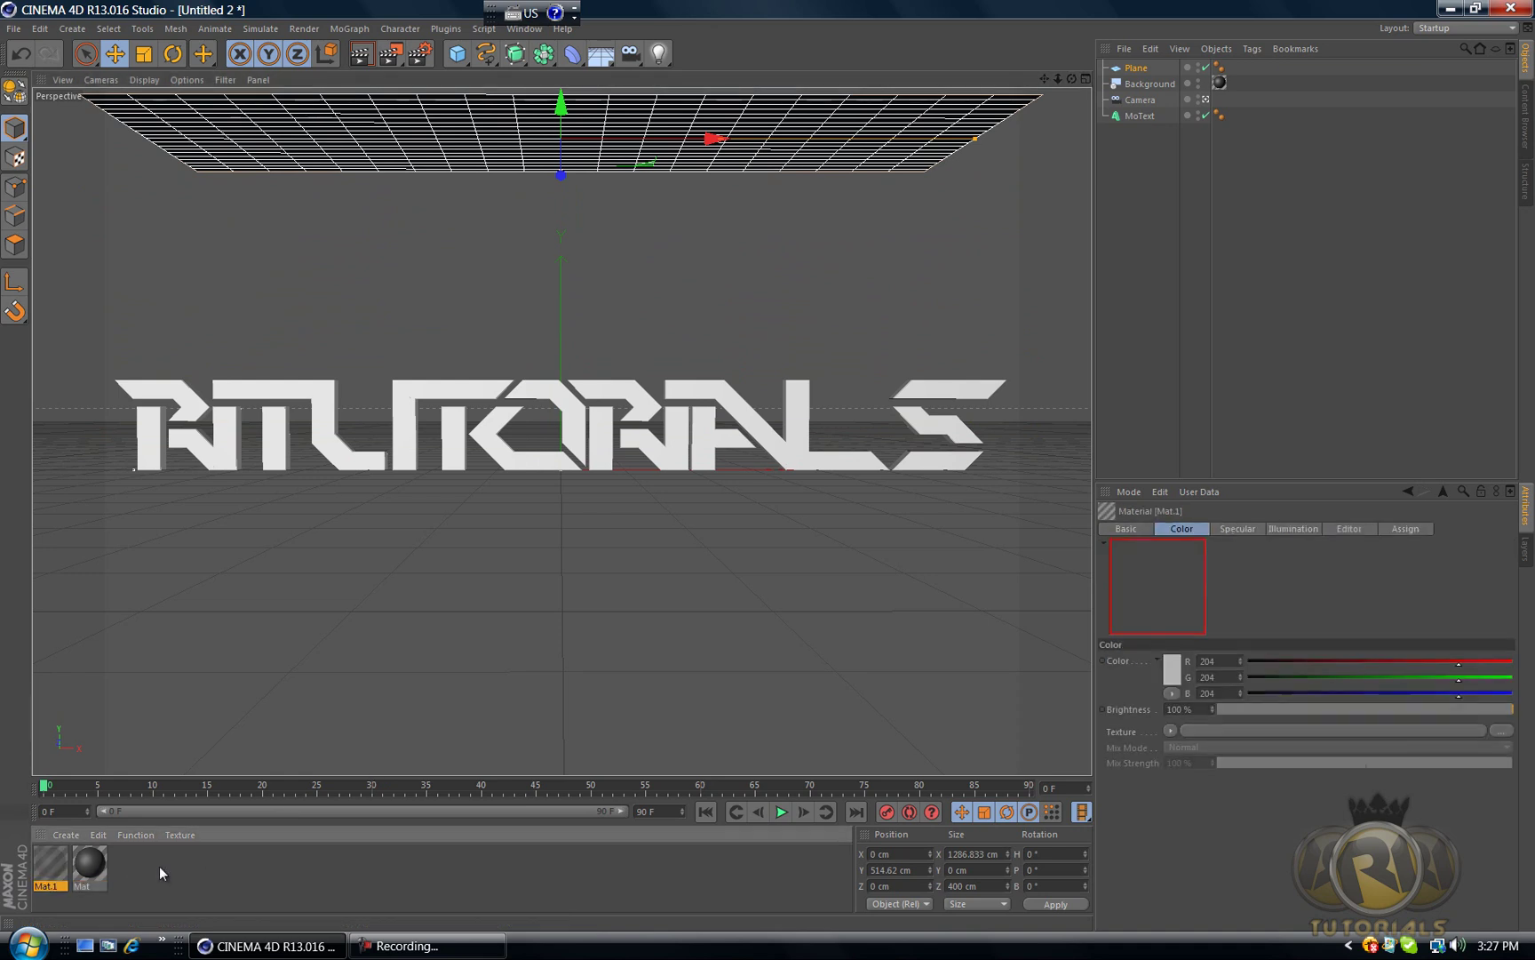
pyautogui.doubleClick(52, 864)
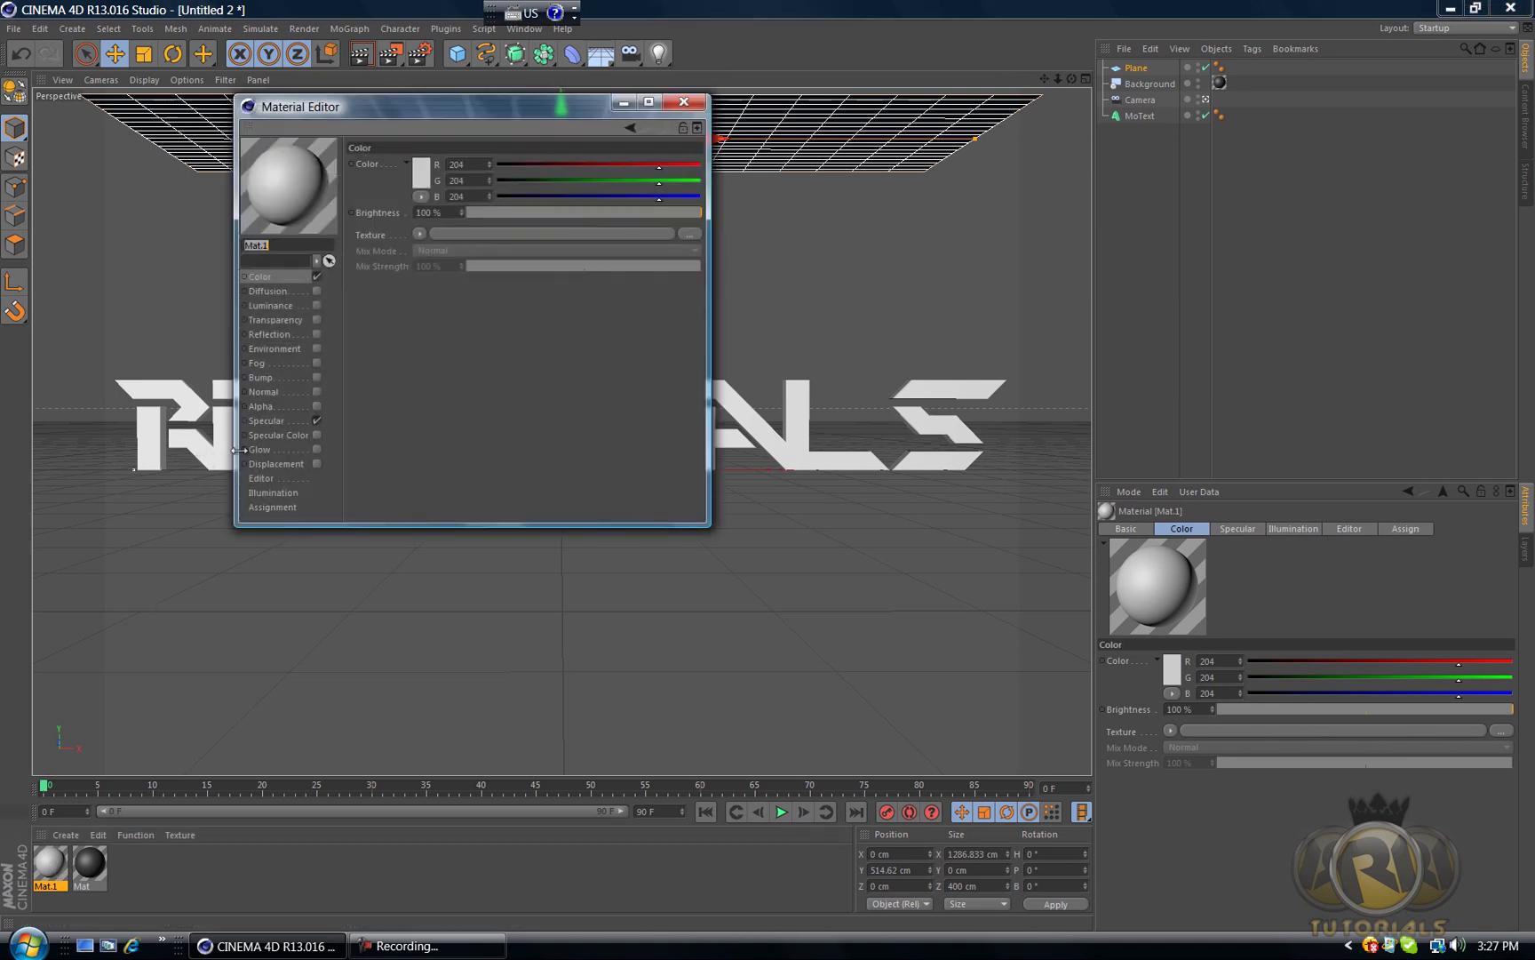
pyautogui.click(317, 305)
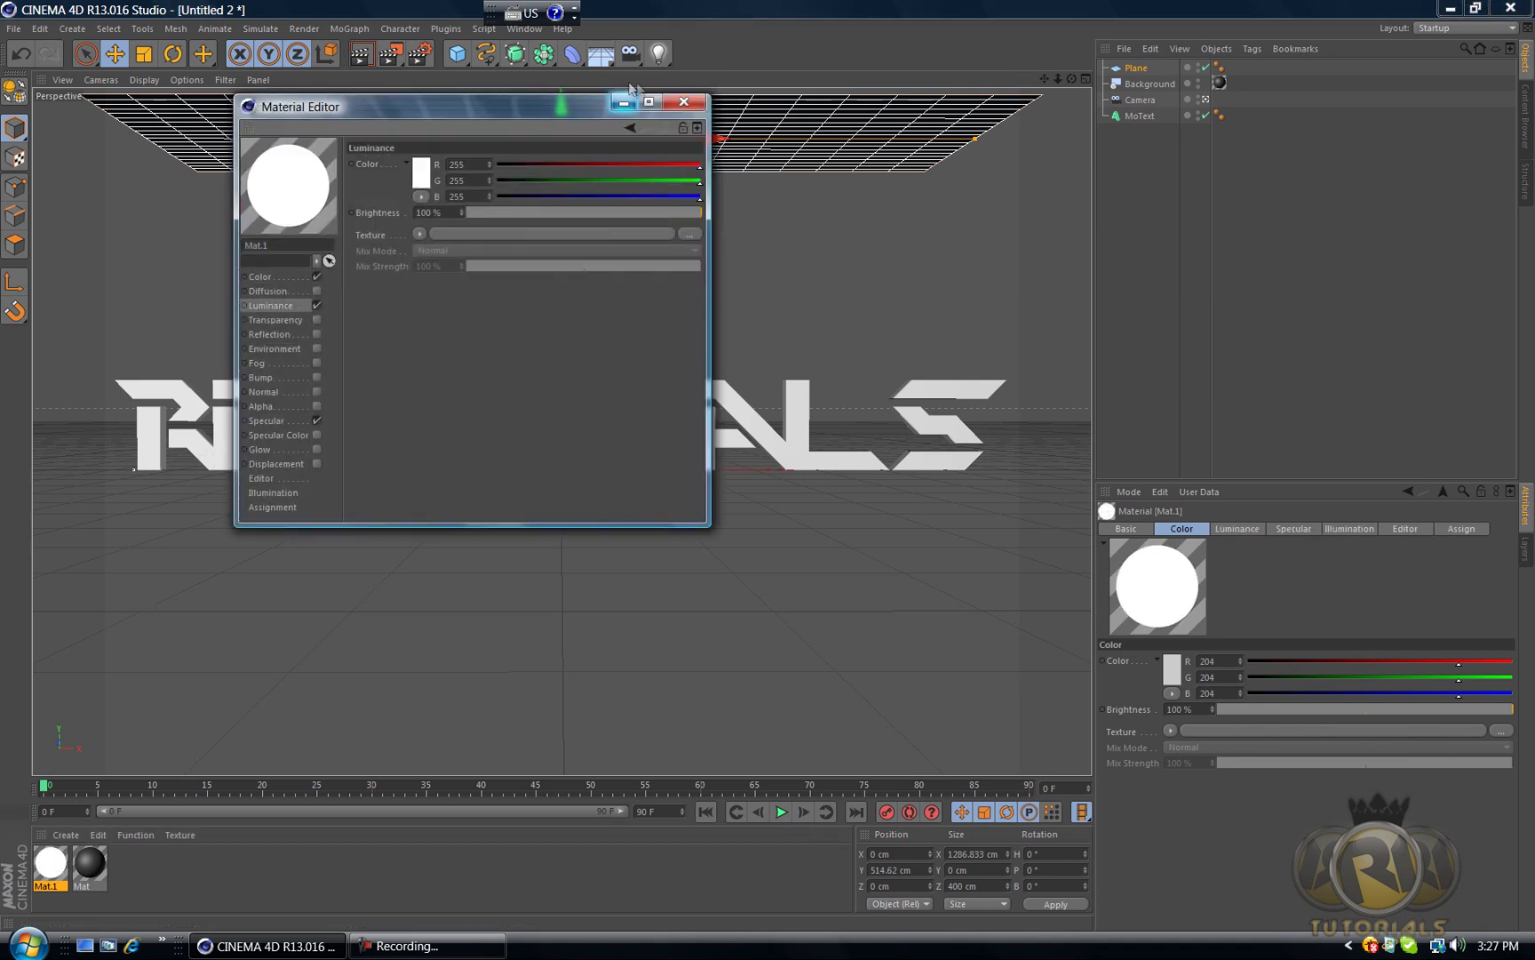
pyautogui.click(683, 101)
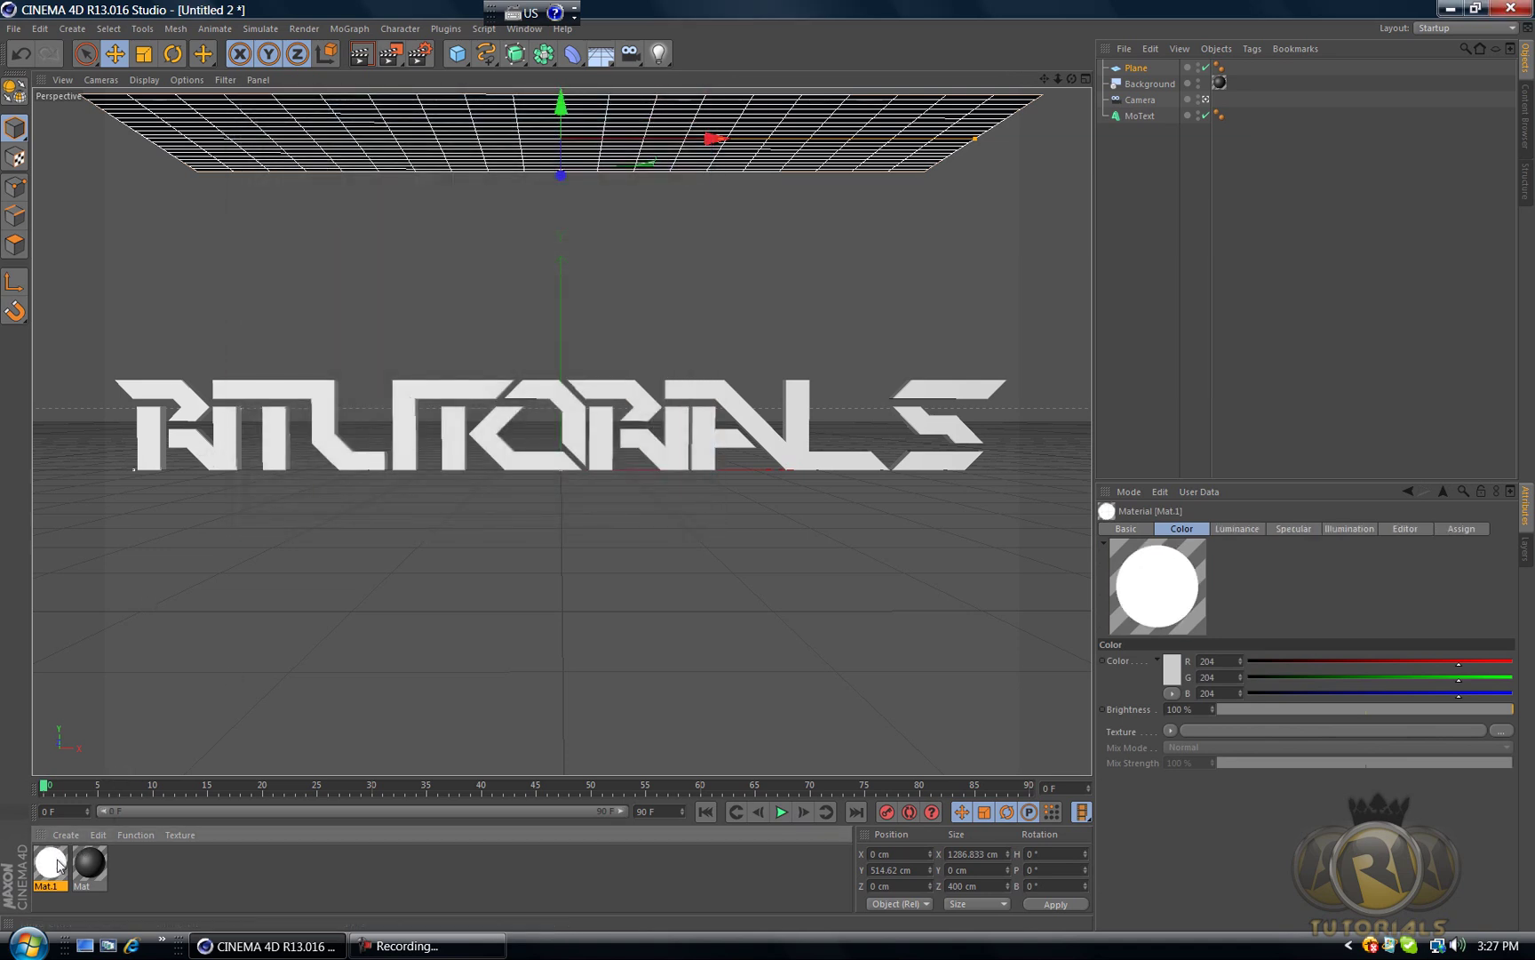
pyautogui.moveTo(63, 862); pyautogui.dragTo(488, 136)
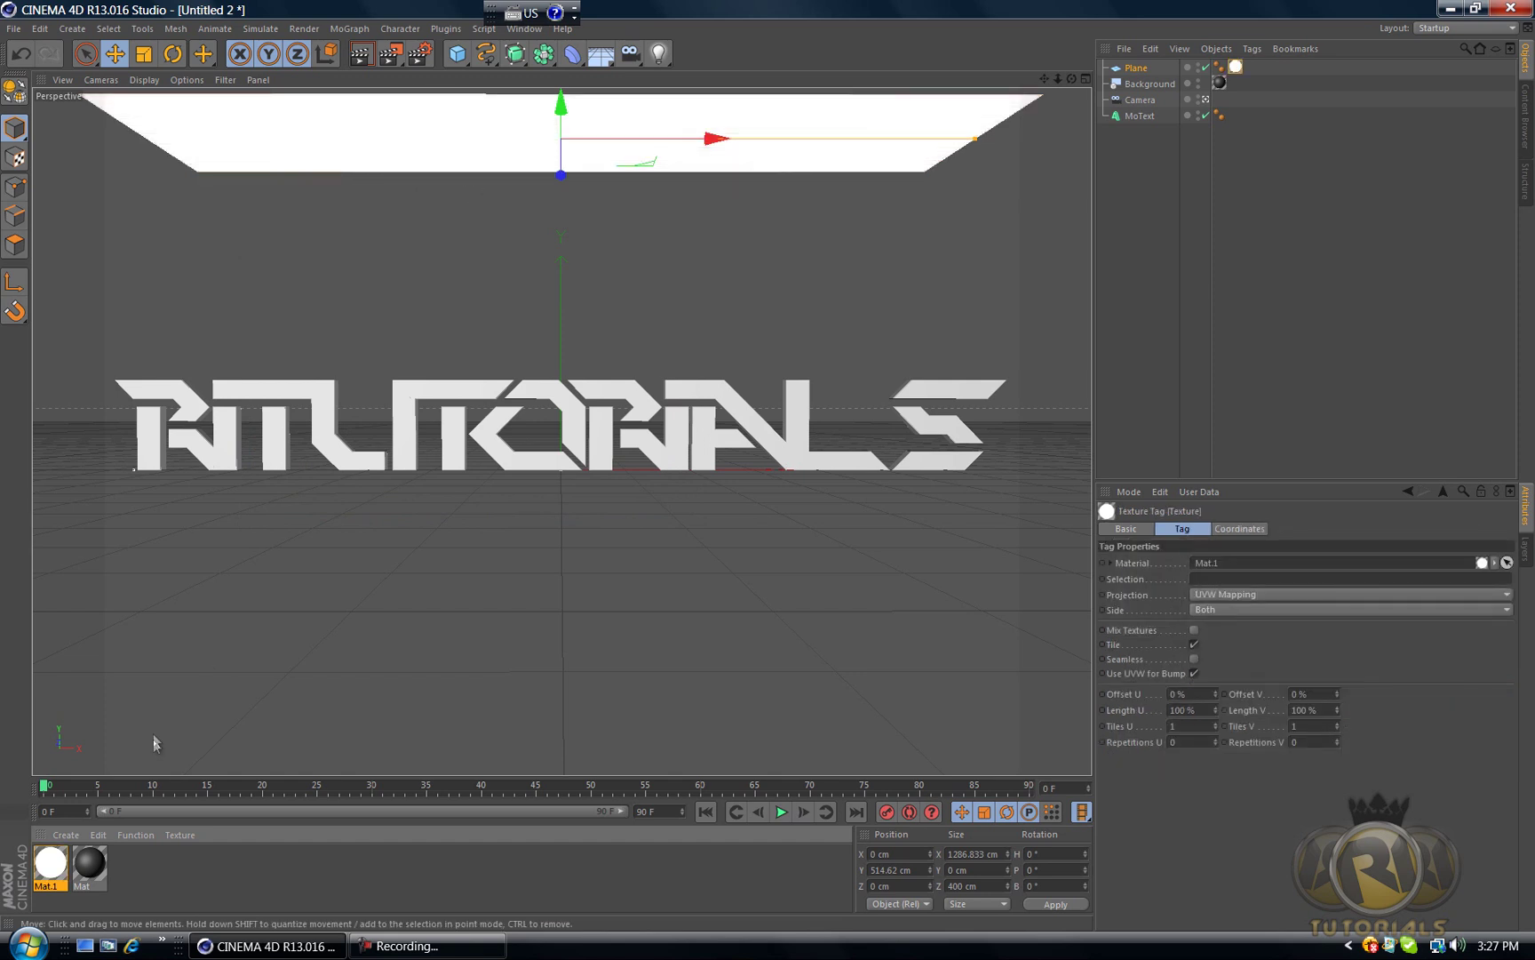
# Step: Create a third material with Reflection enabled and a Fresnel shader as the reflection texture, and apply it to the MoText
pyautogui.doubleClick(177, 871)
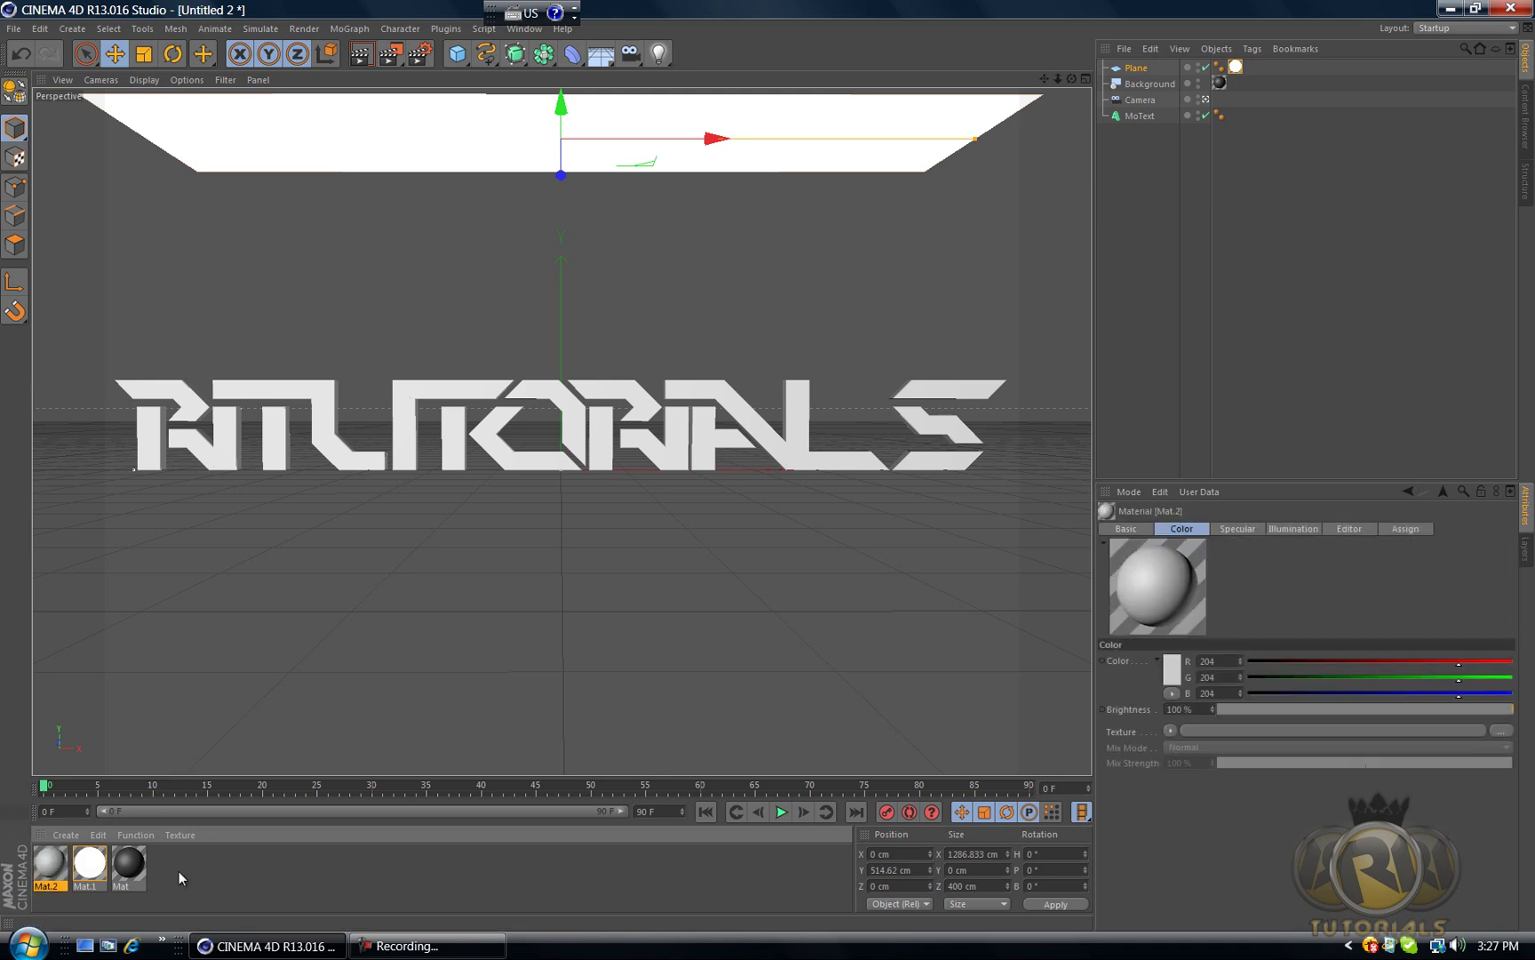
pyautogui.doubleClick(55, 866)
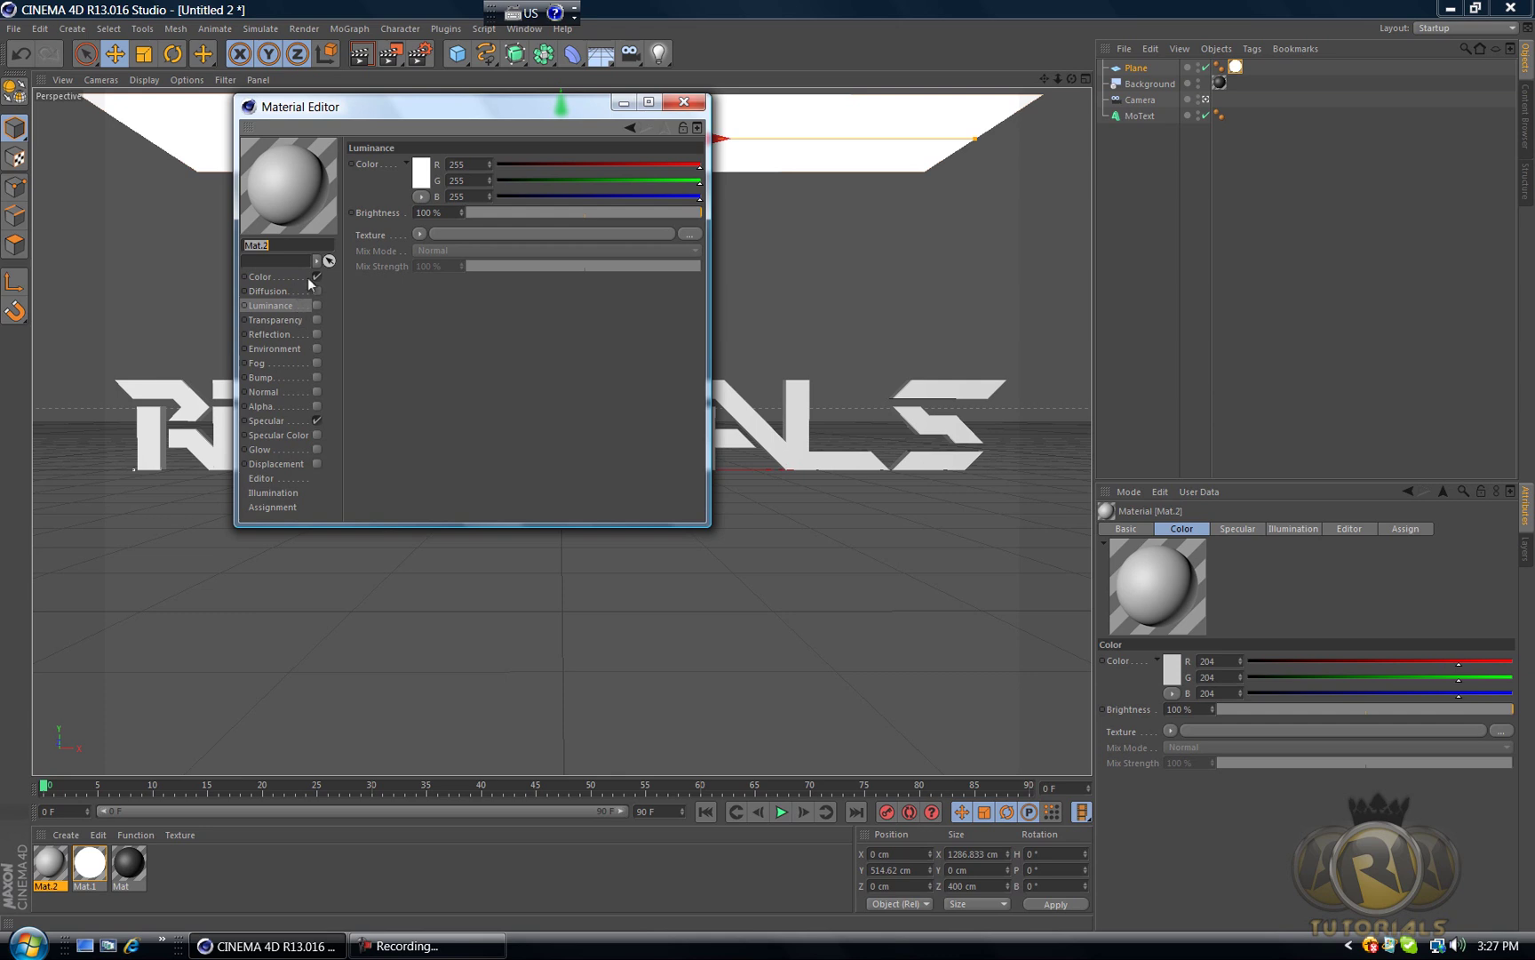
pyautogui.click(266, 277)
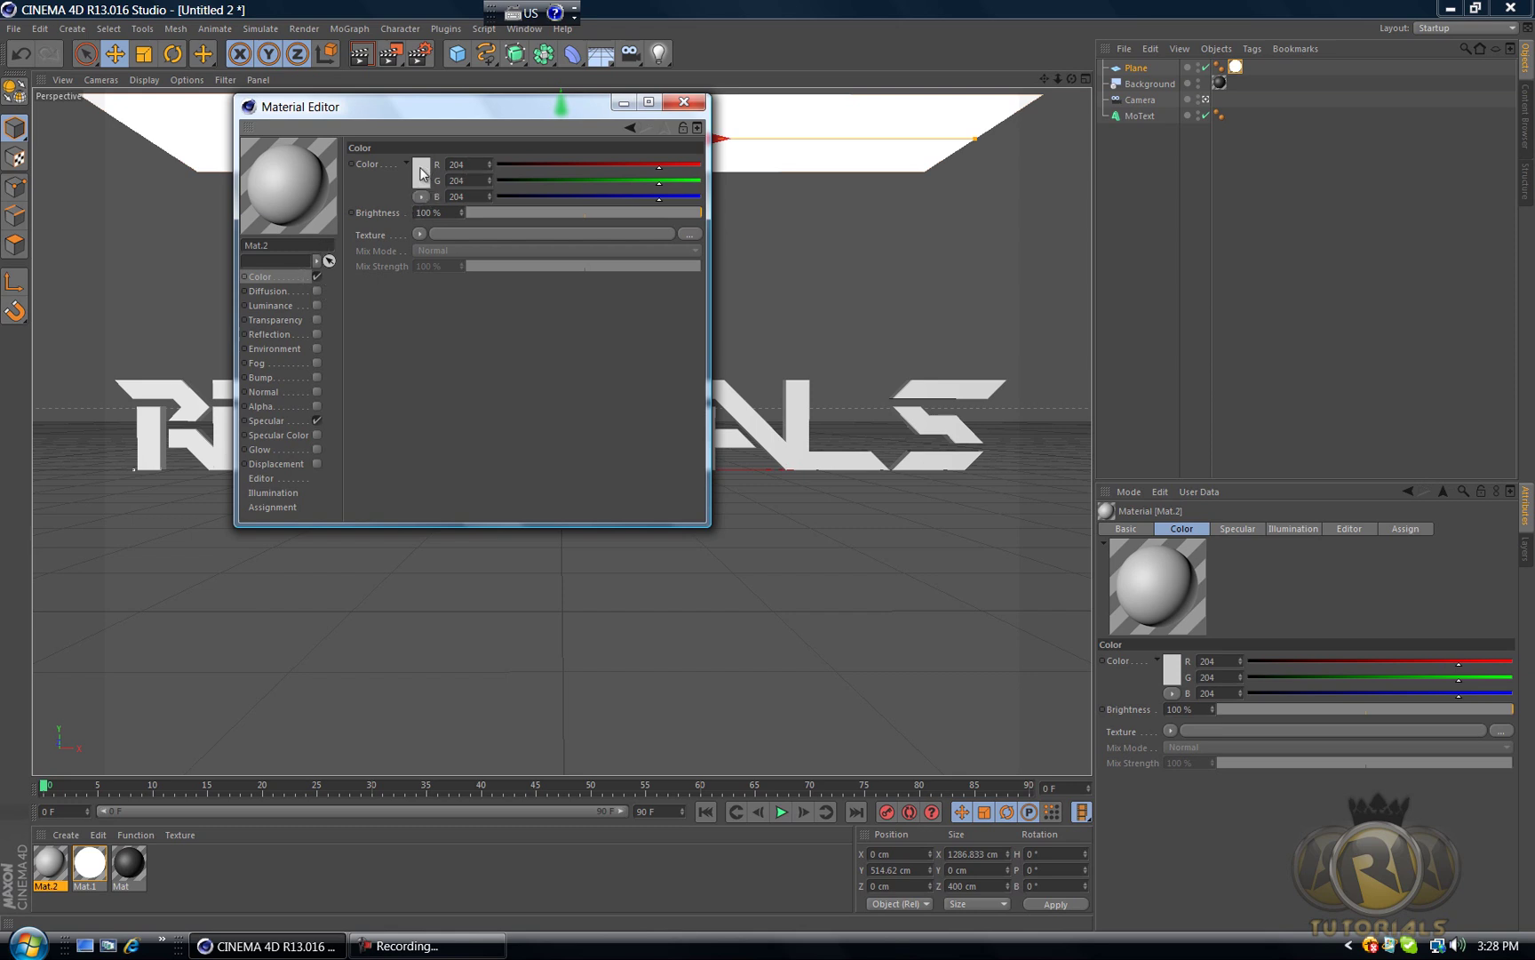
pyautogui.click(316, 334)
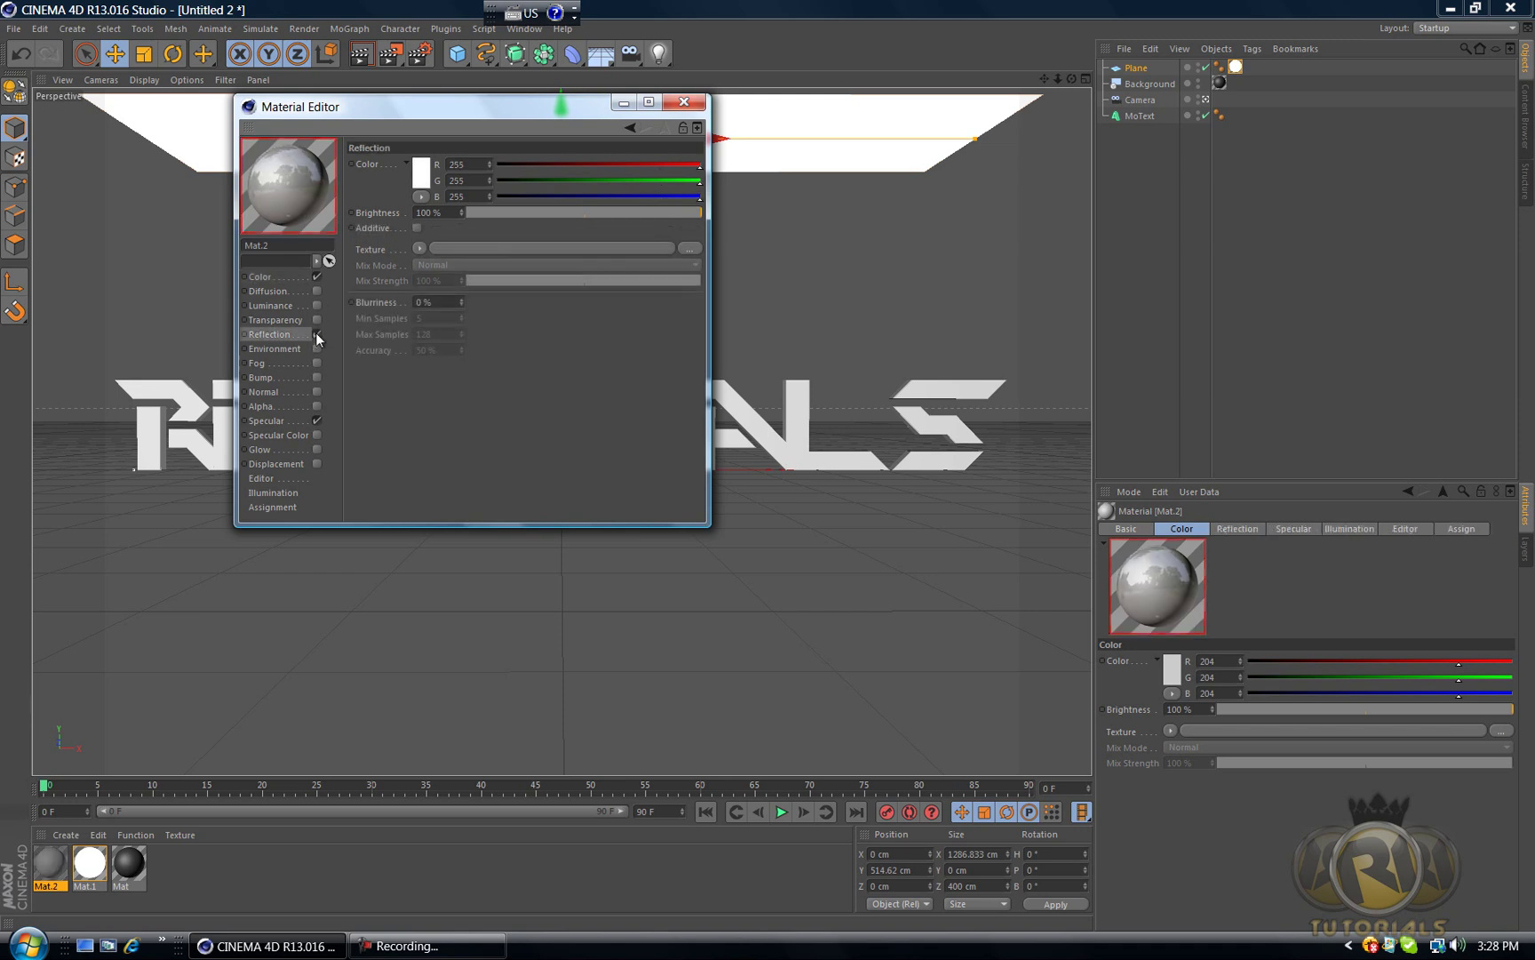
pyautogui.click(418, 248)
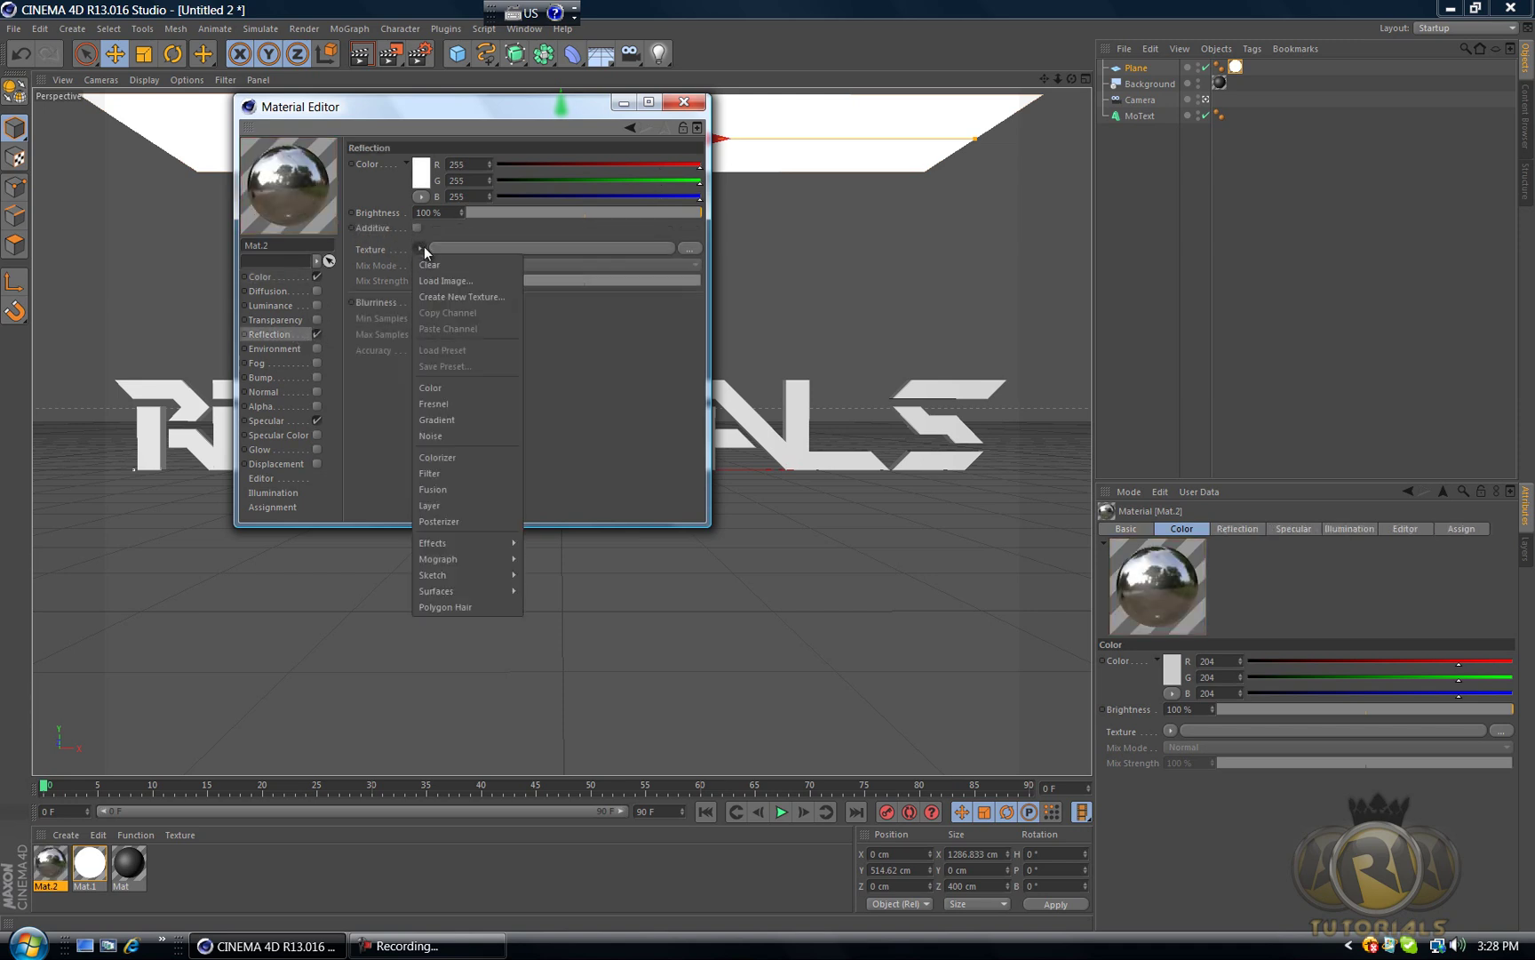
pyautogui.click(441, 404)
pyautogui.click(684, 101)
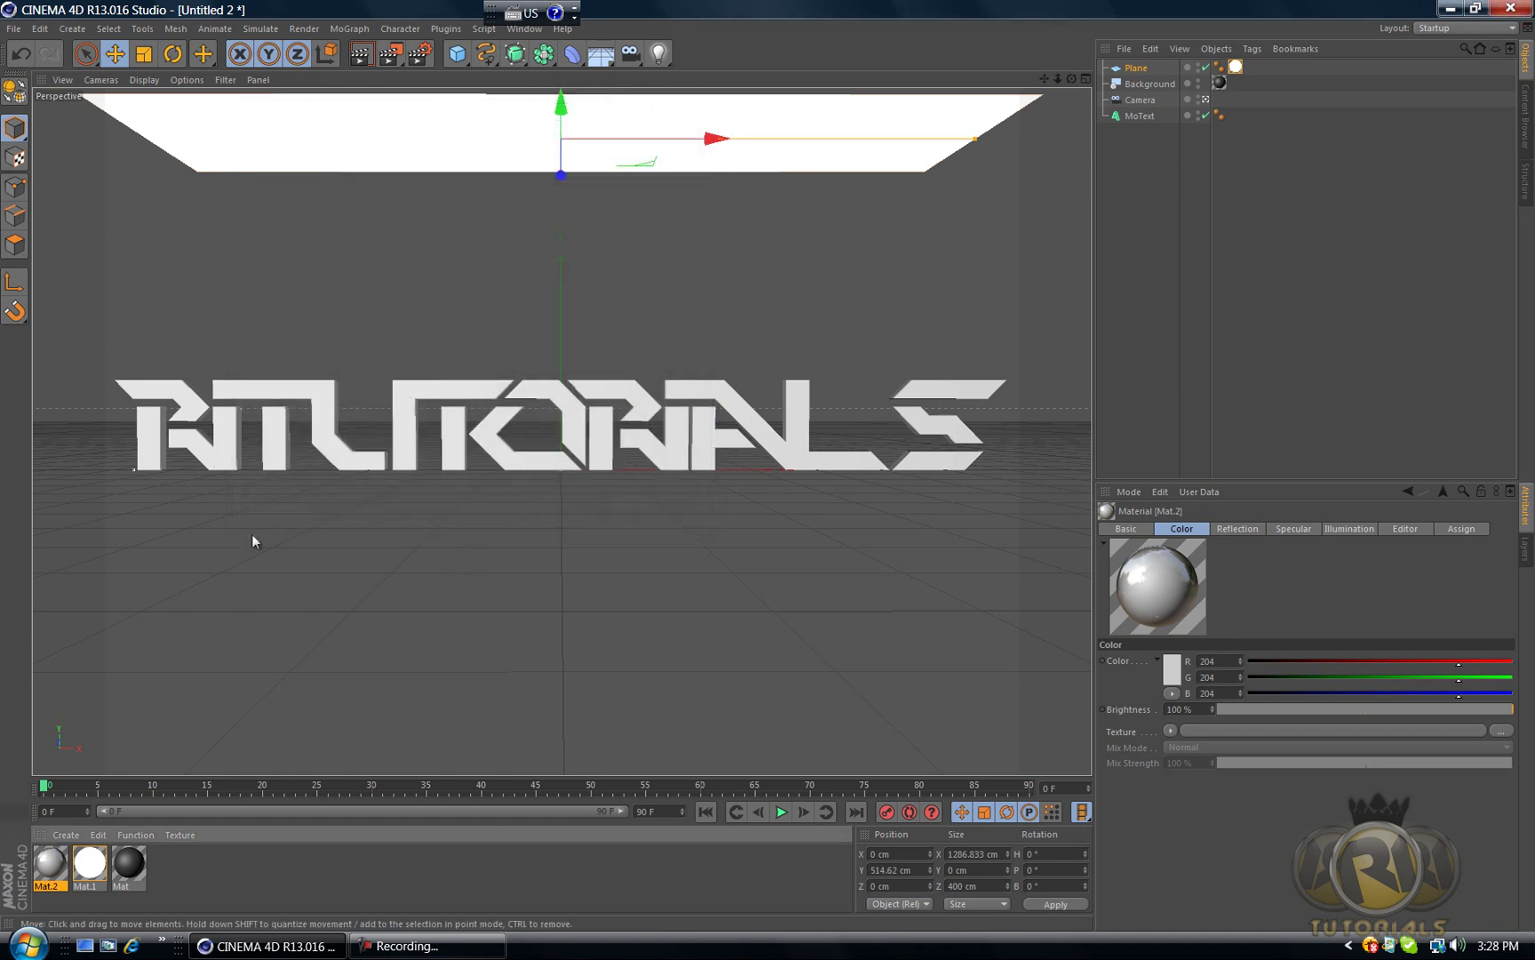
pyautogui.moveTo(58, 869); pyautogui.dragTo(322, 411)
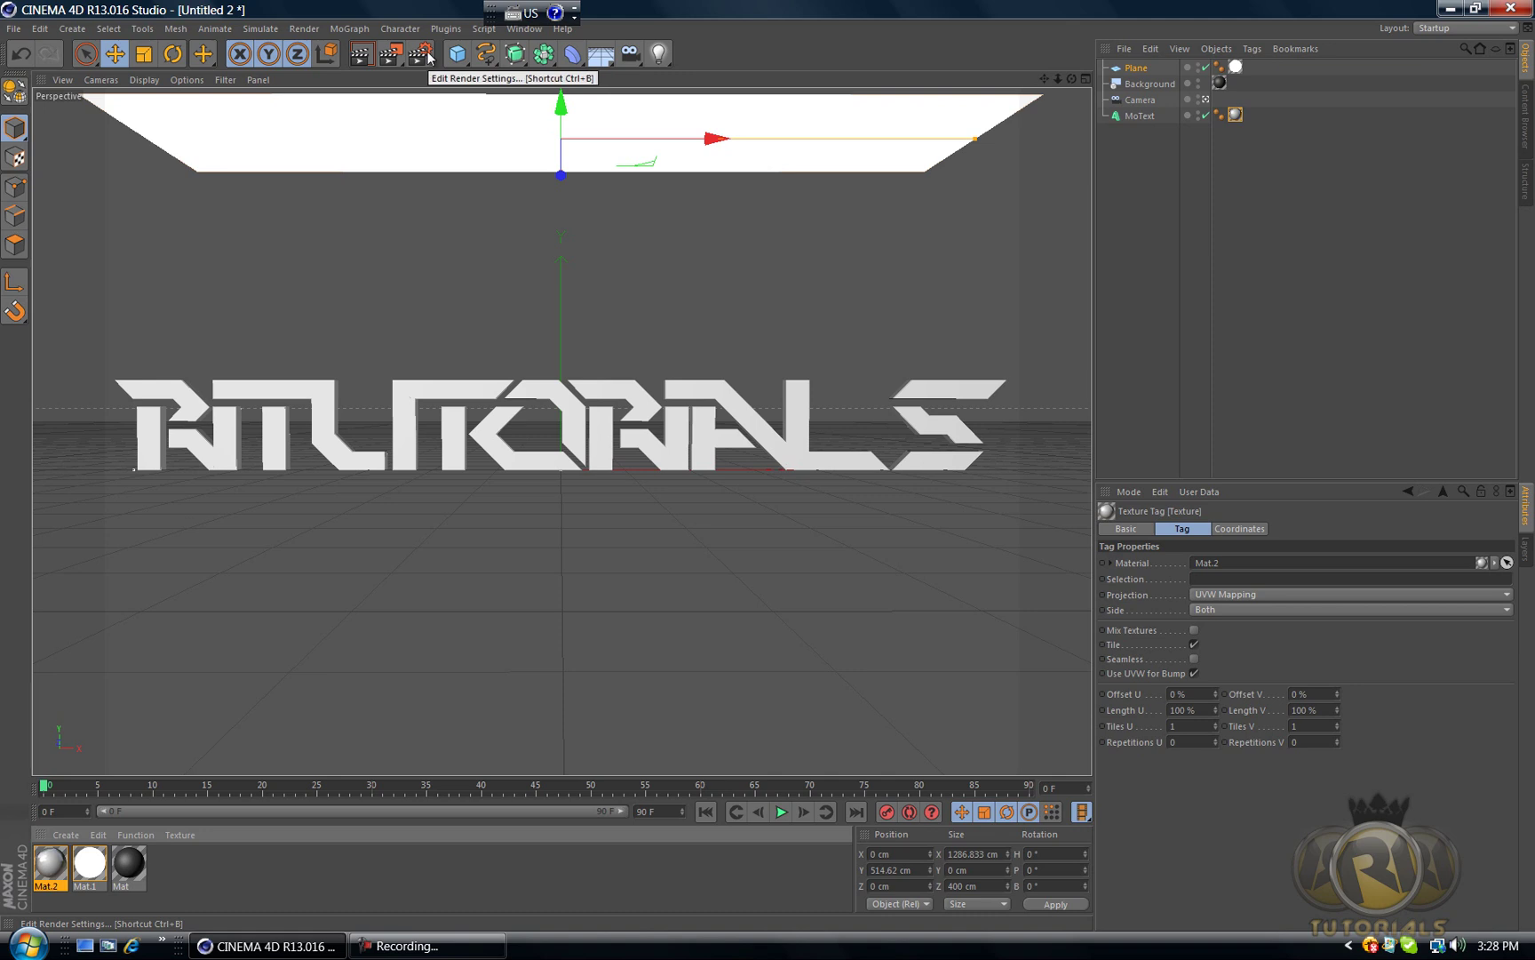
# Step: Add the Ambient Occlusion and Global Illumination effects to the render settings
pyautogui.click(428, 53)
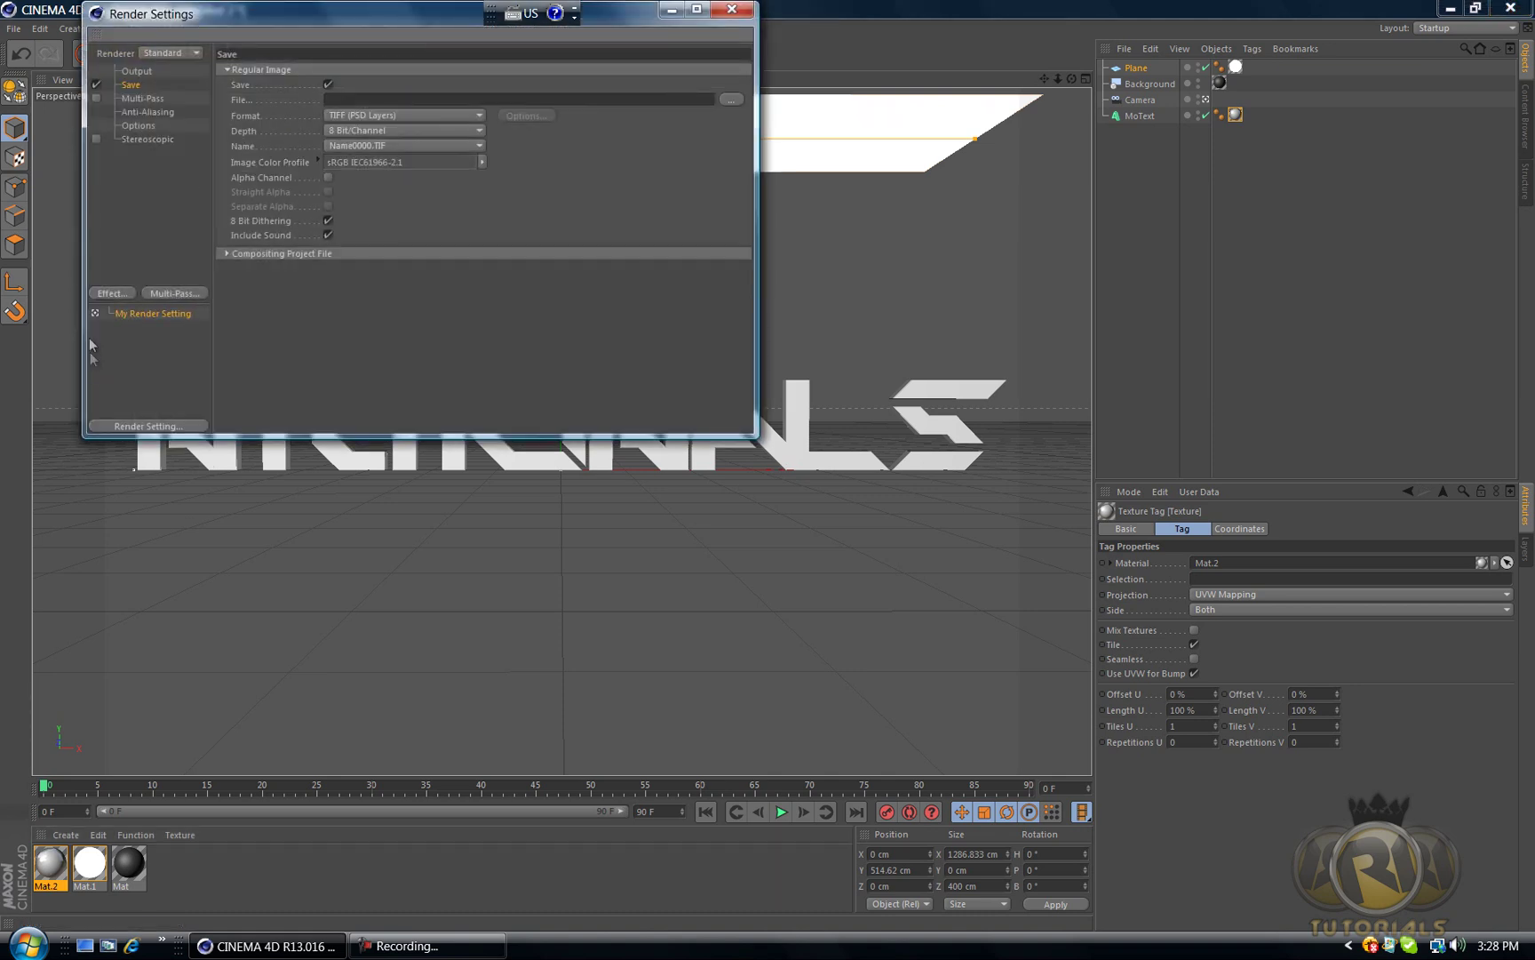
pyautogui.click(109, 292)
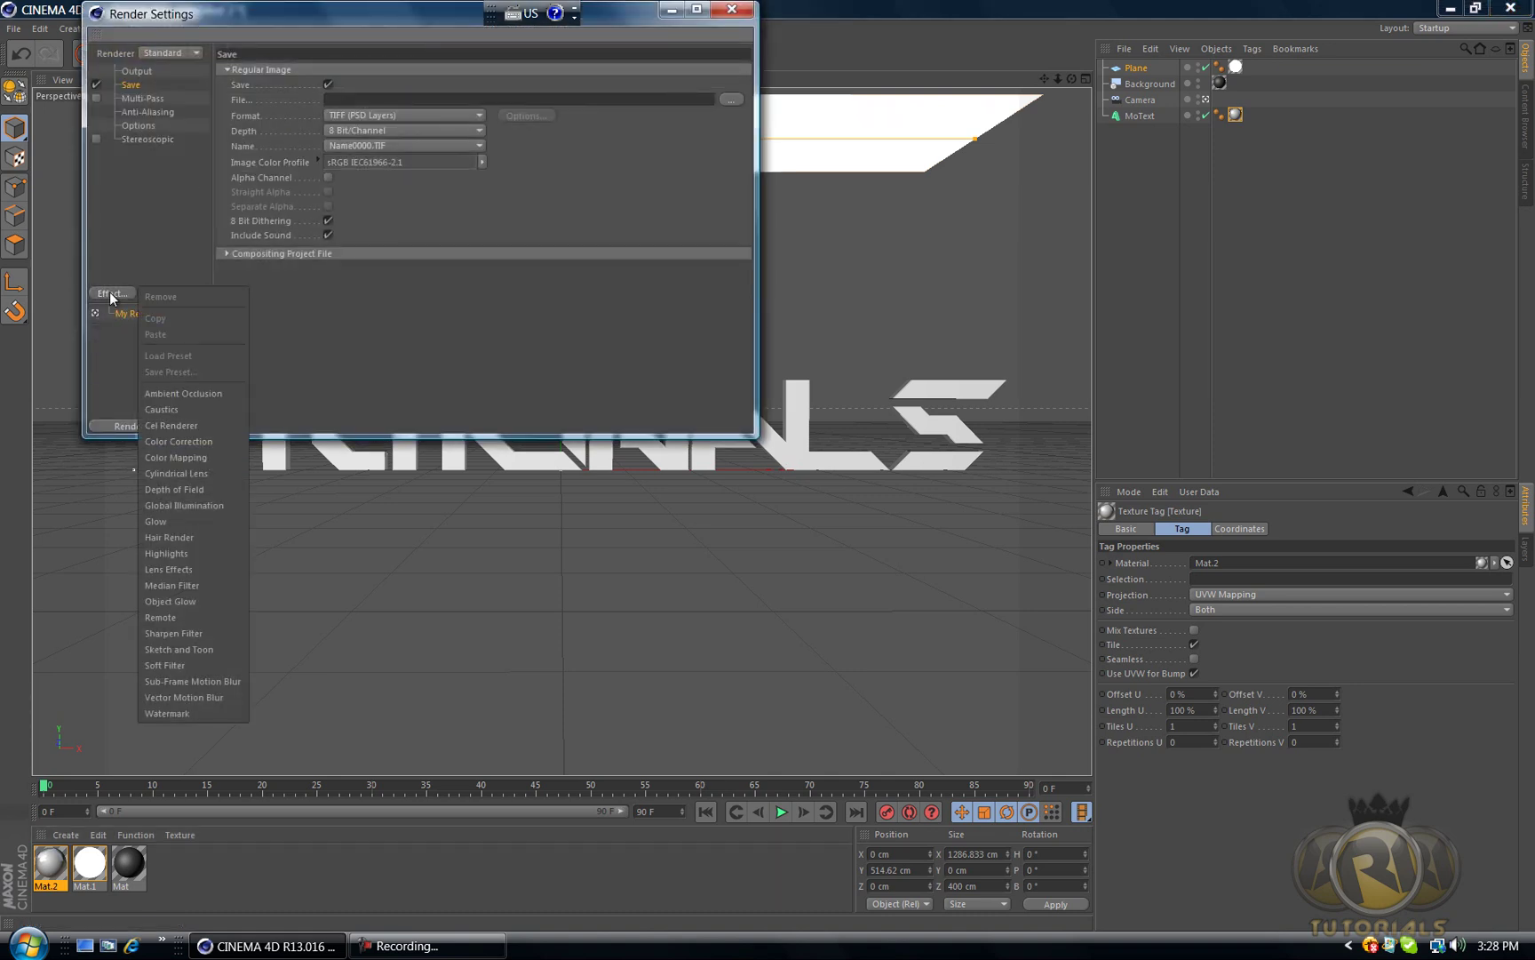
pyautogui.click(185, 391)
pyautogui.click(120, 291)
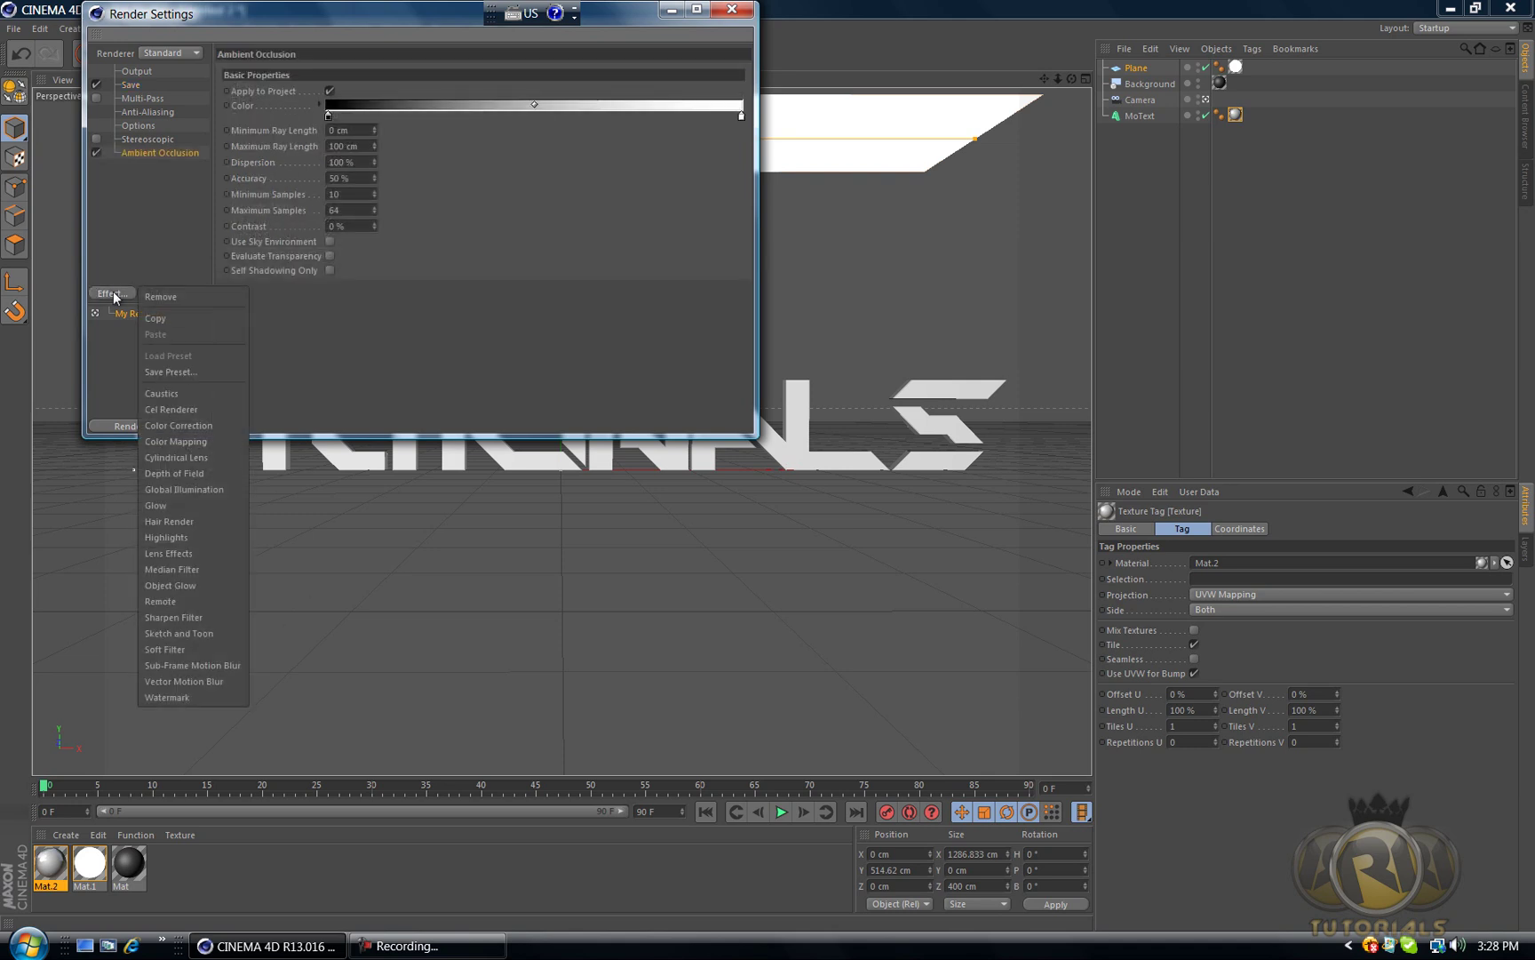
pyautogui.click(167, 487)
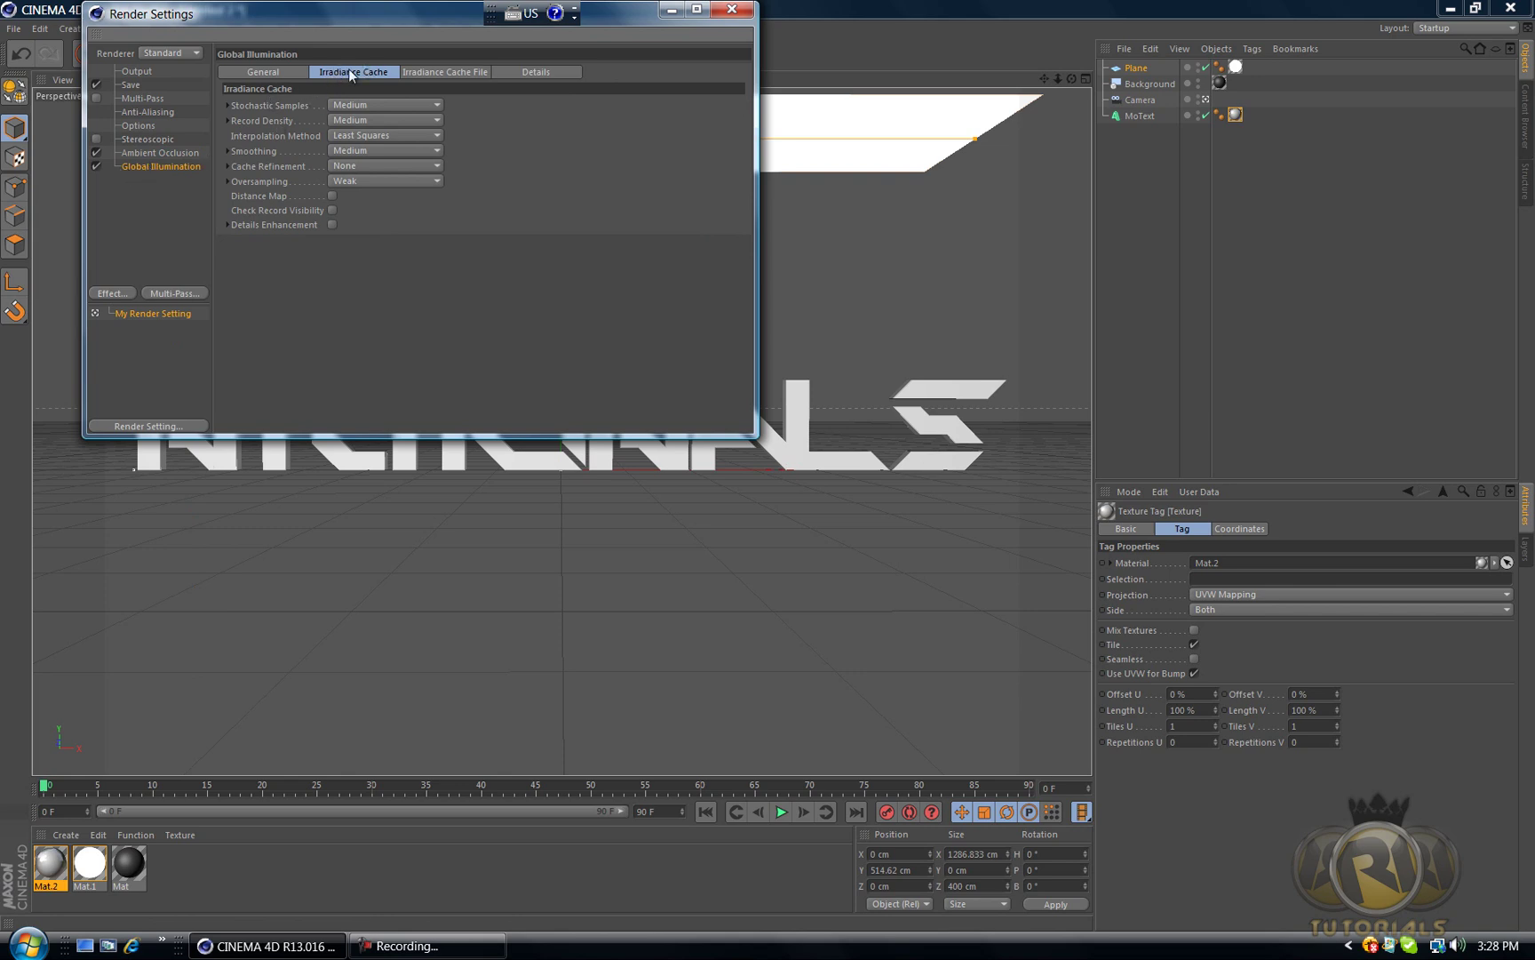
# Step: Set the Global Illumination irradiance cache's Stochastic Samples and Record Density both to Low
pyautogui.click(364, 104)
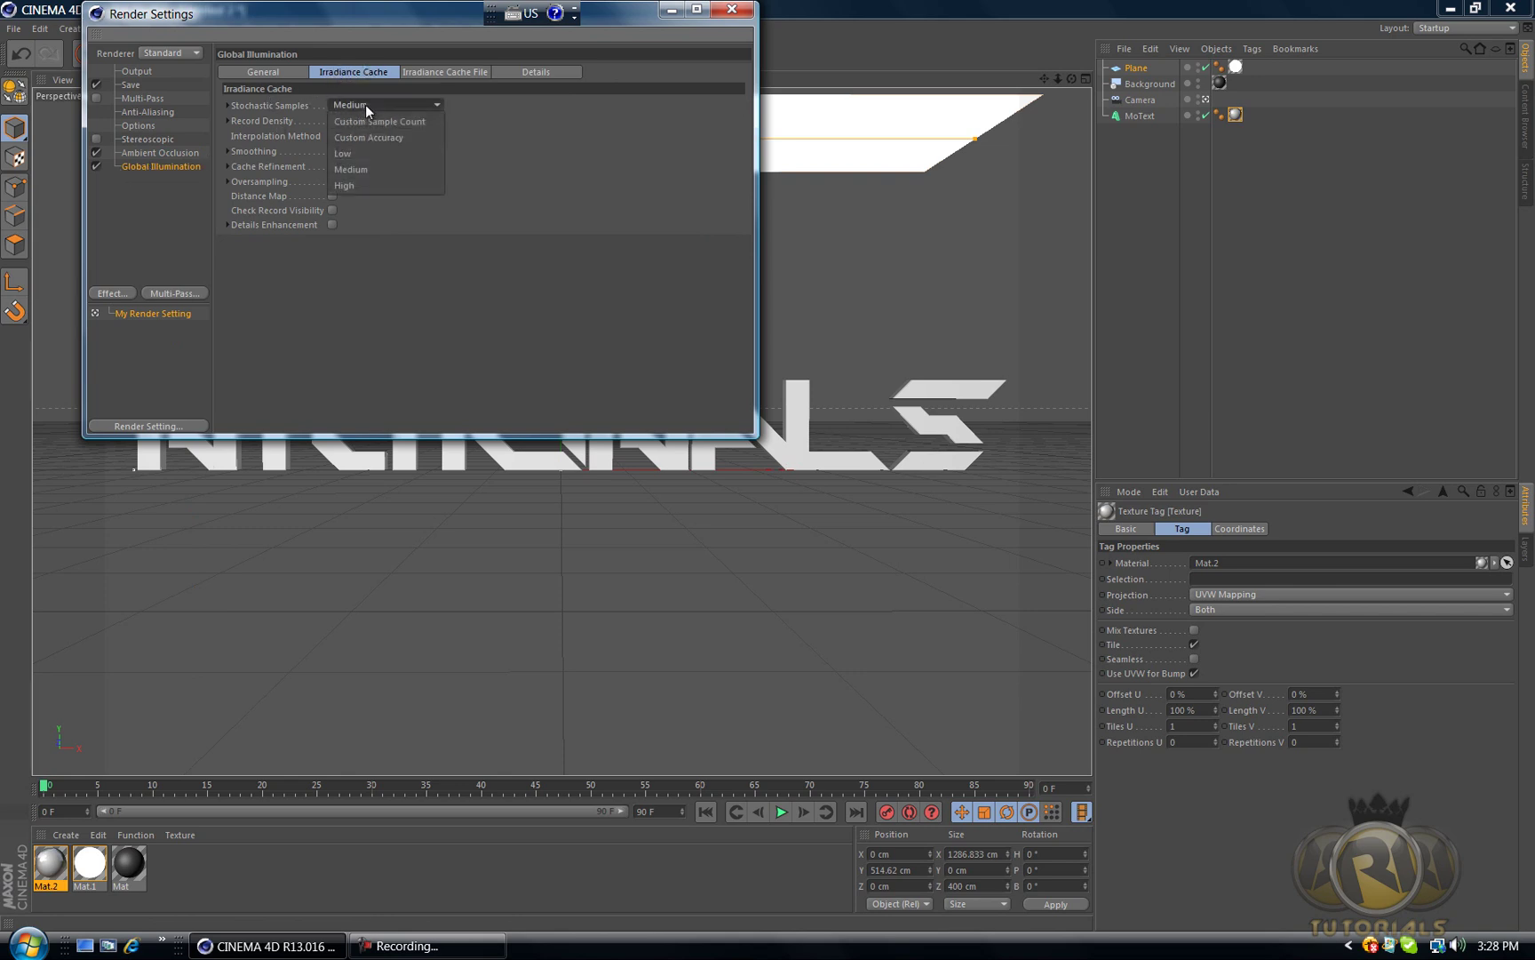
pyautogui.click(353, 147)
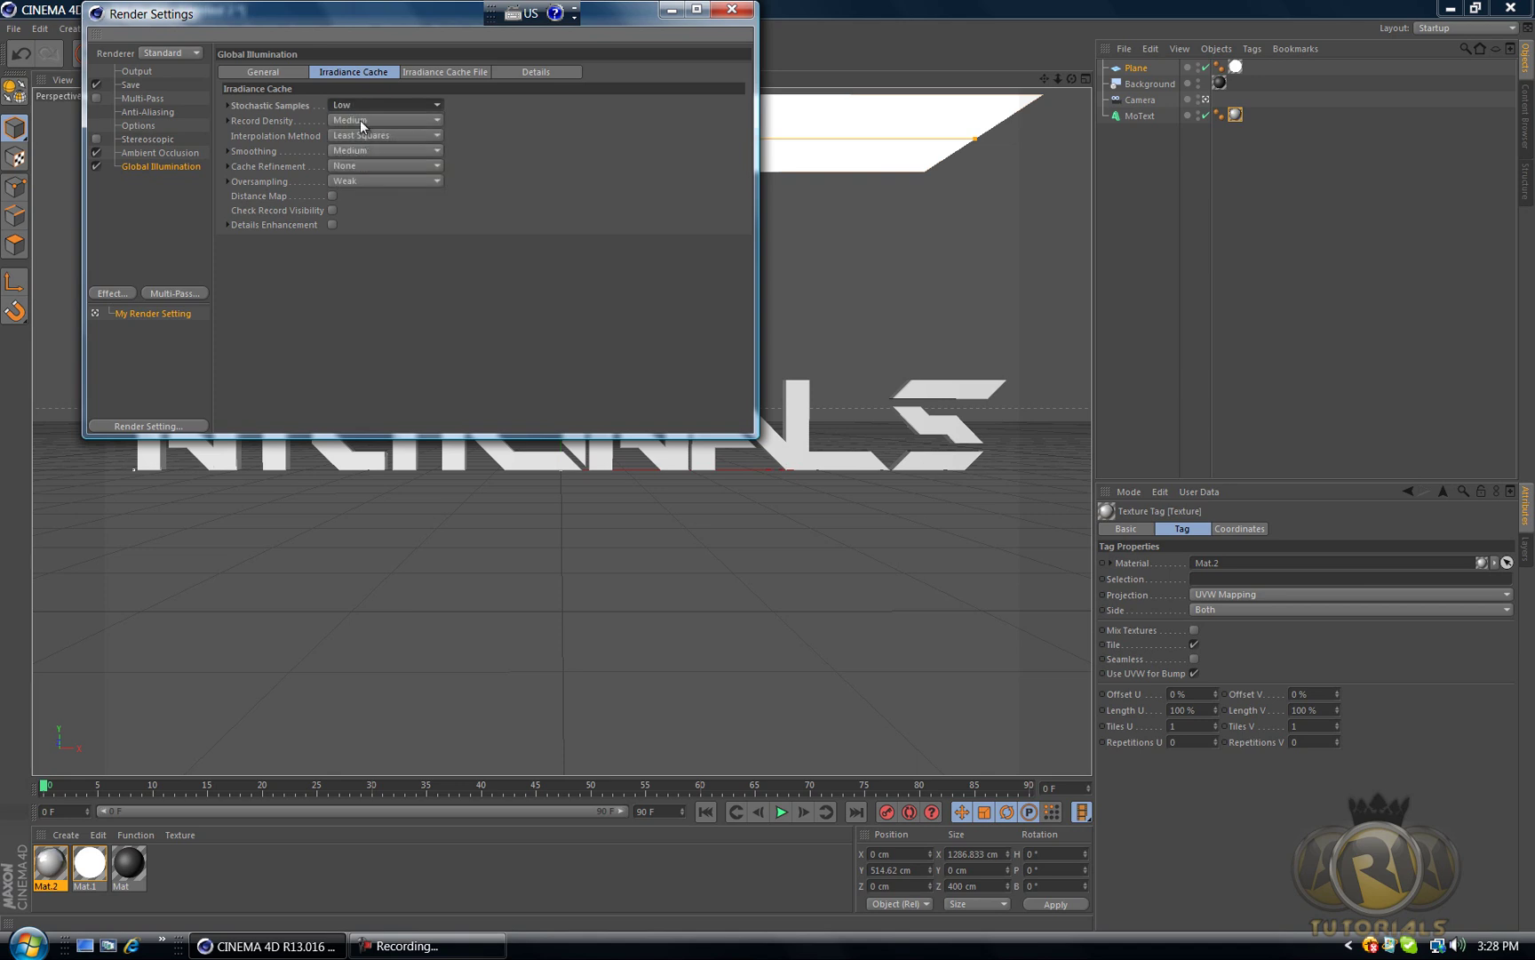
pyautogui.click(360, 120)
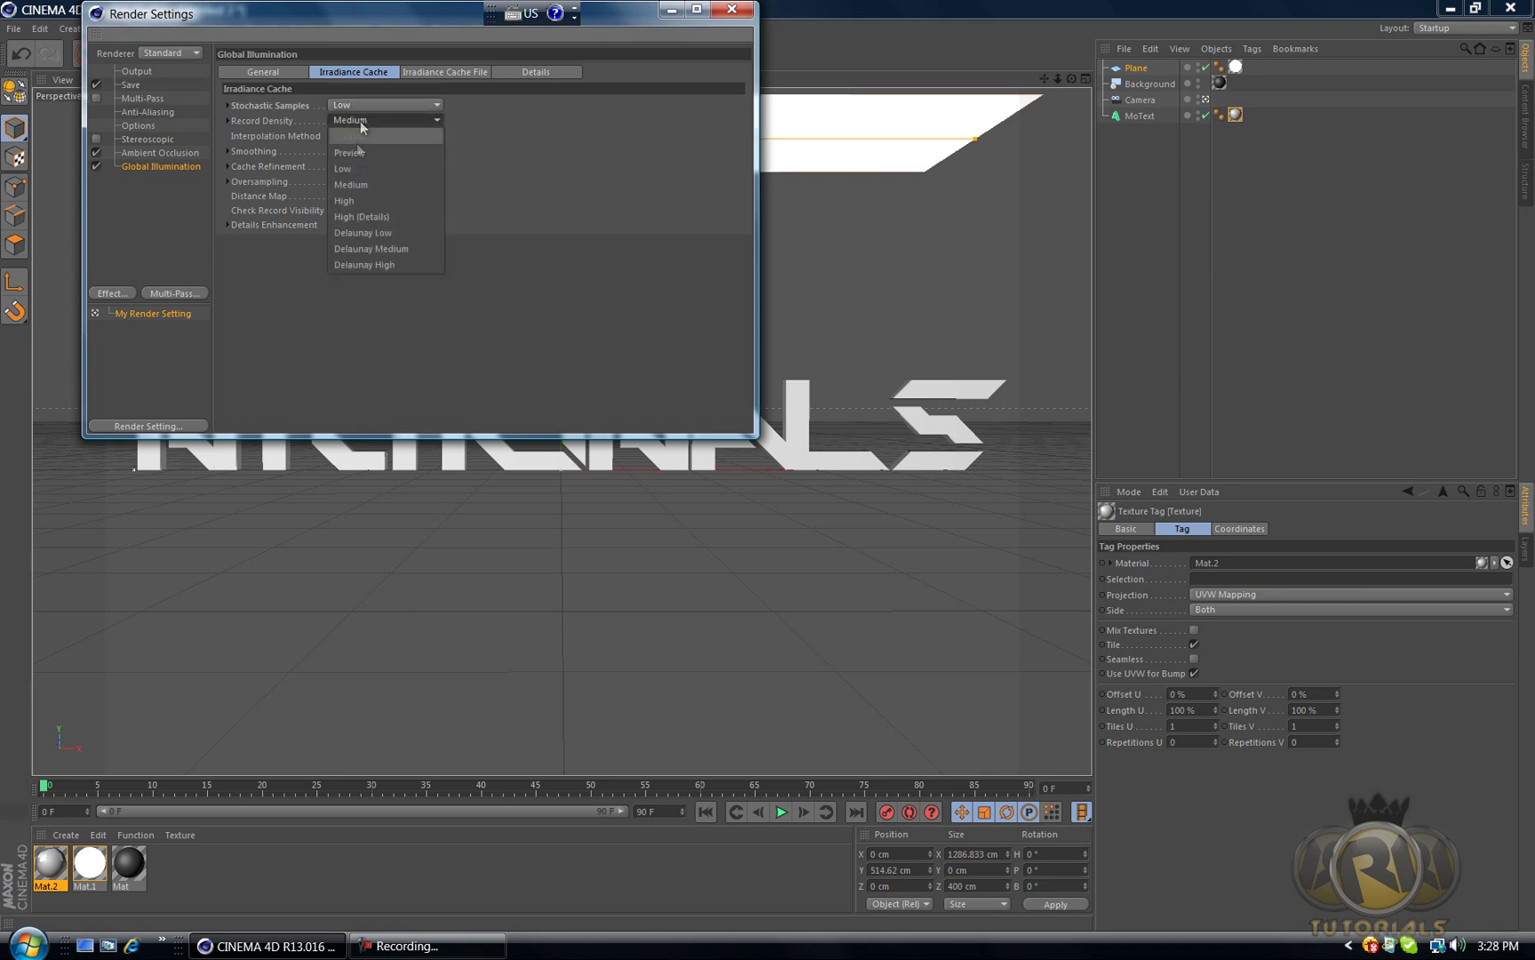
pyautogui.click(344, 168)
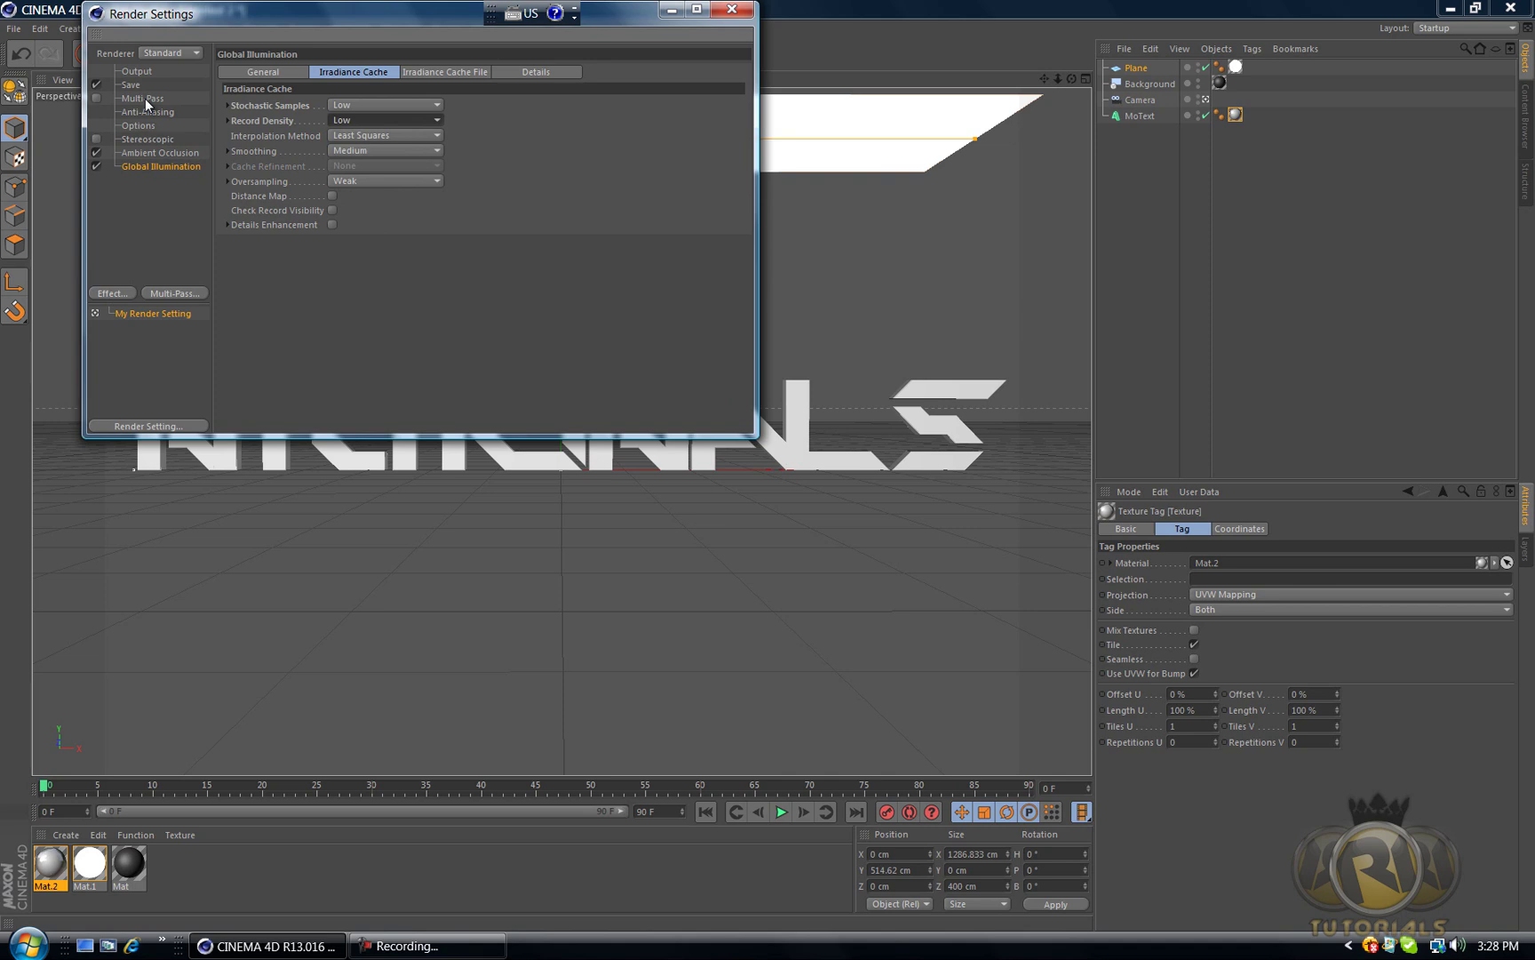
# Step: Adjust the maximum and minimum samples of Ambient Occlusion and close the render settings
pyautogui.click(160, 153)
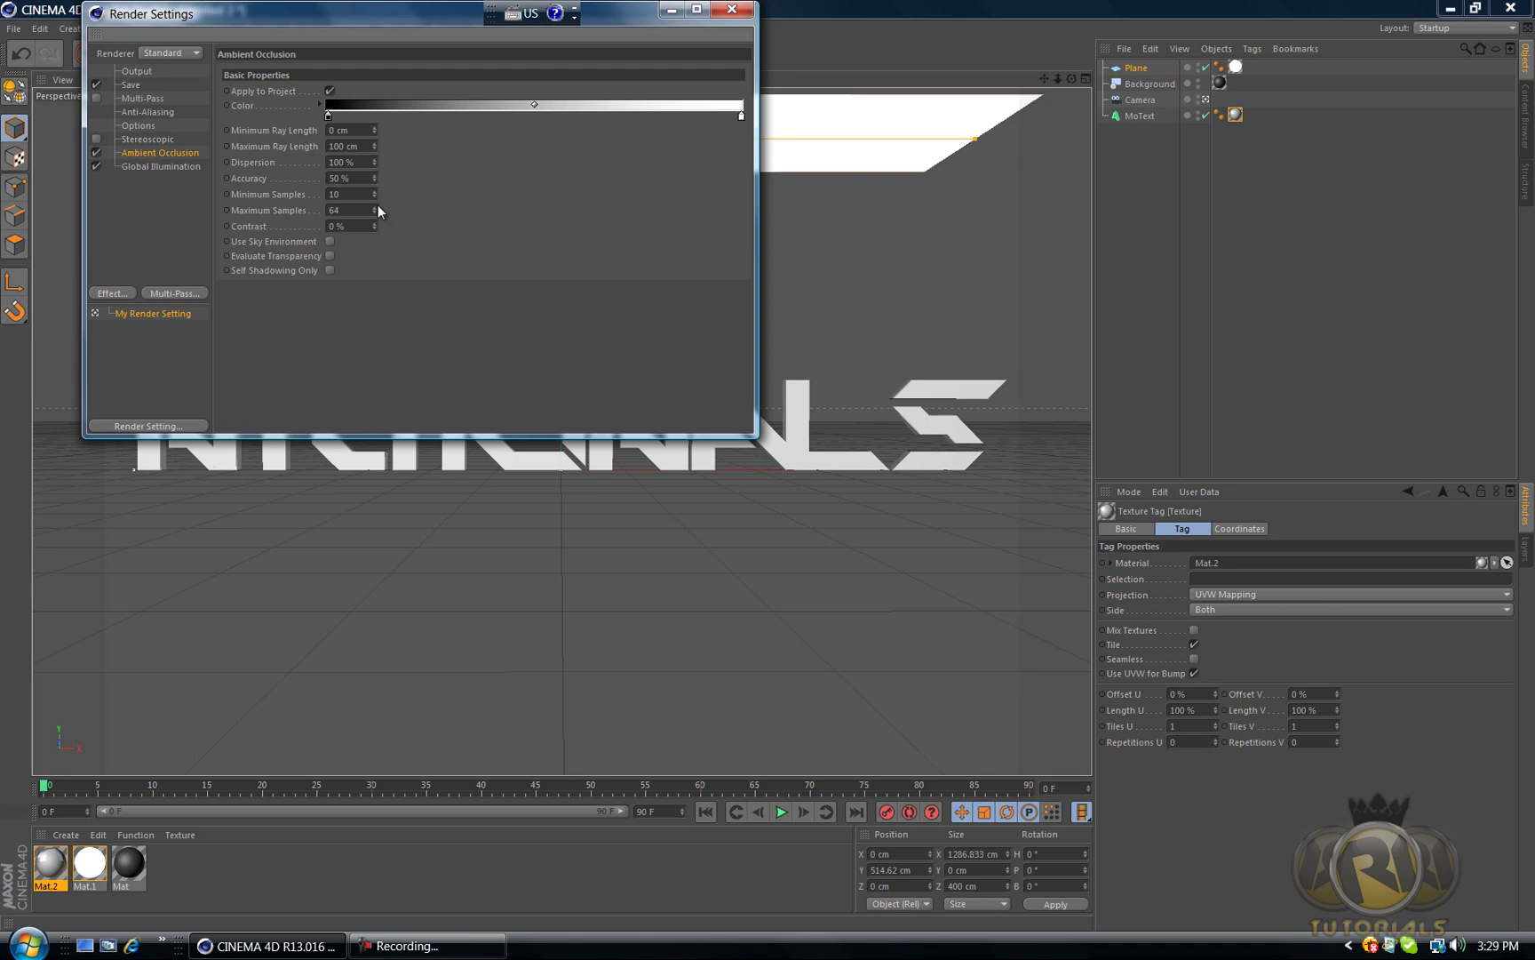
pyautogui.moveTo(378, 212); pyautogui.dragTo(376, 205)
pyautogui.moveTo(375, 194); pyautogui.dragTo(374, 194)
pyautogui.click(735, 10)
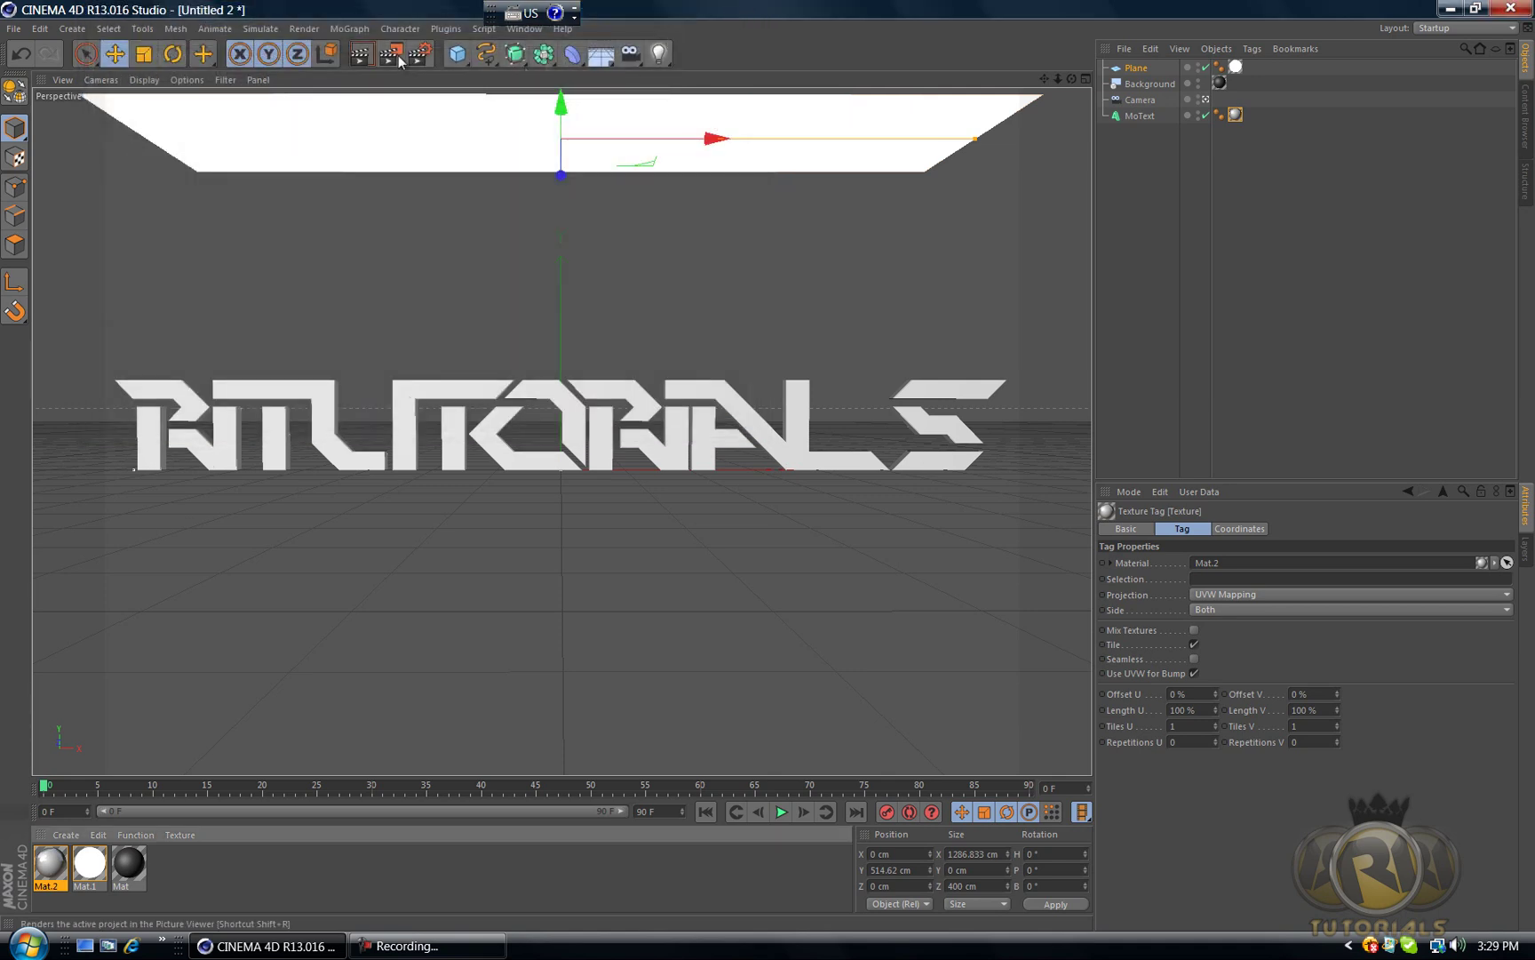
# Step: Render a preview of the scene in the viewport and dismiss it
pyautogui.click(372, 55)
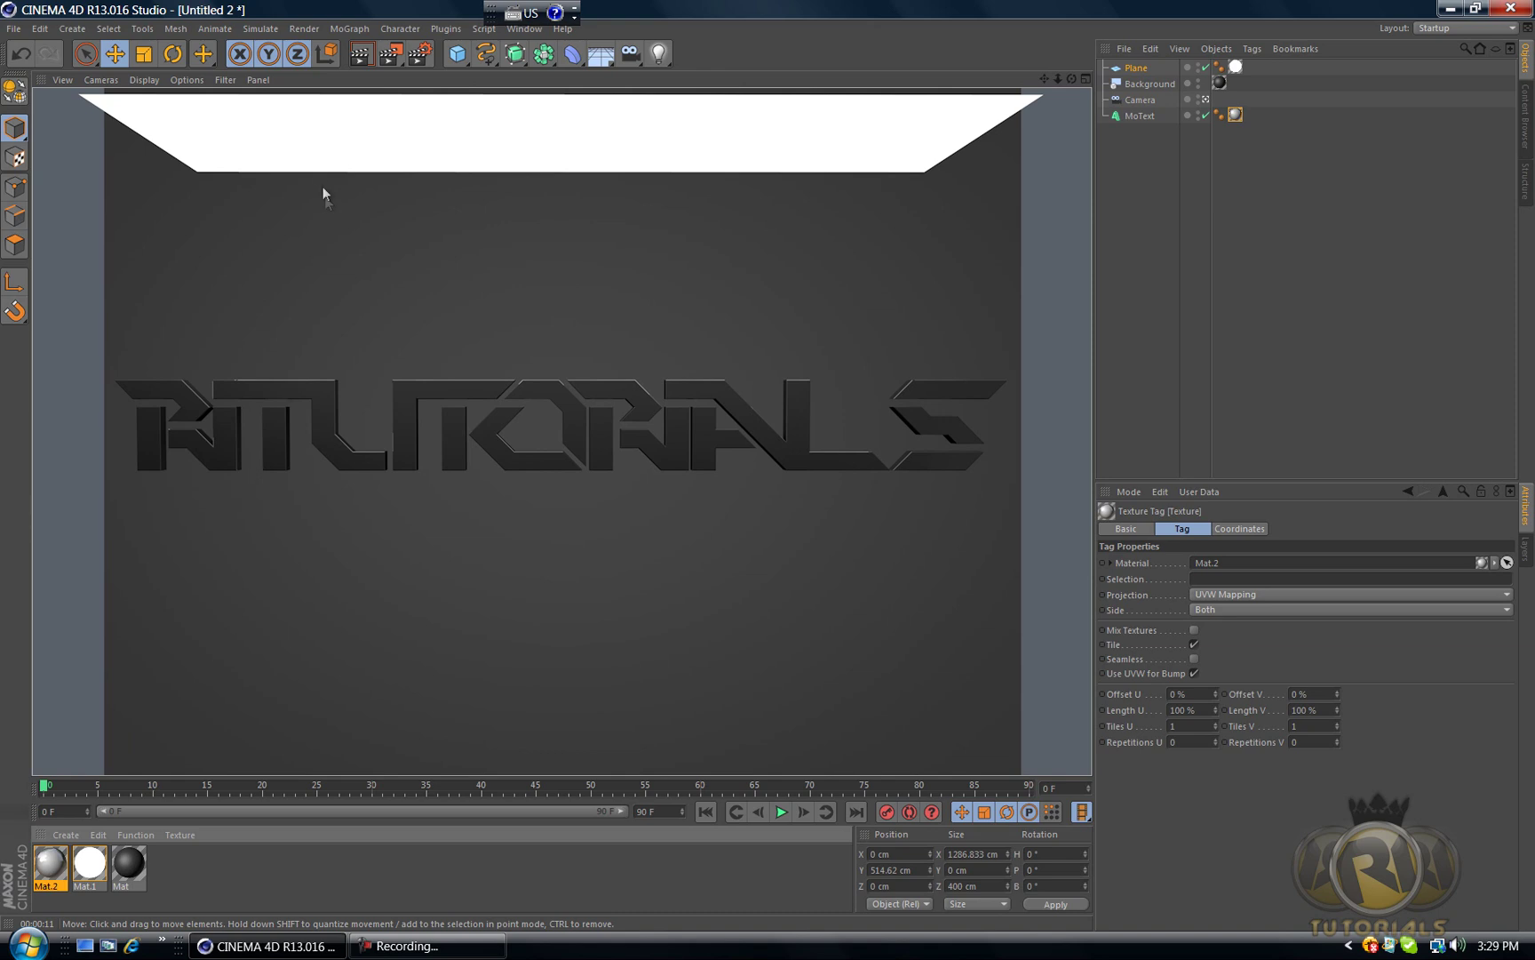
pyautogui.click(425, 511)
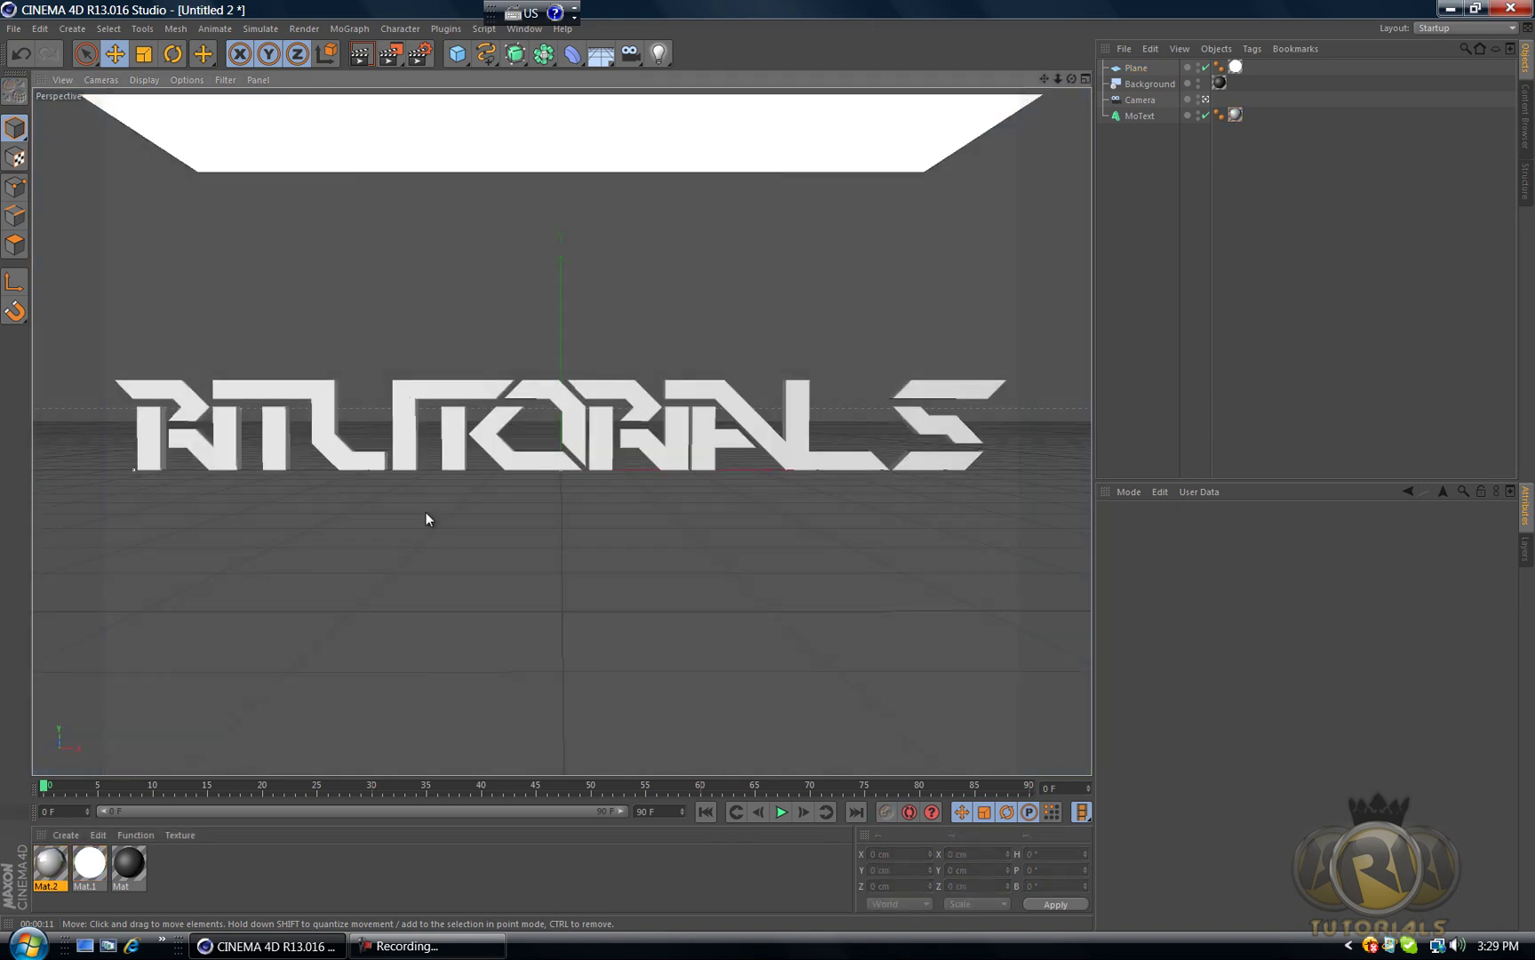
# Step: Darken the starting color of the background material's circular gradient to RGB 62, 62, 62
pyautogui.doubleClick(129, 867)
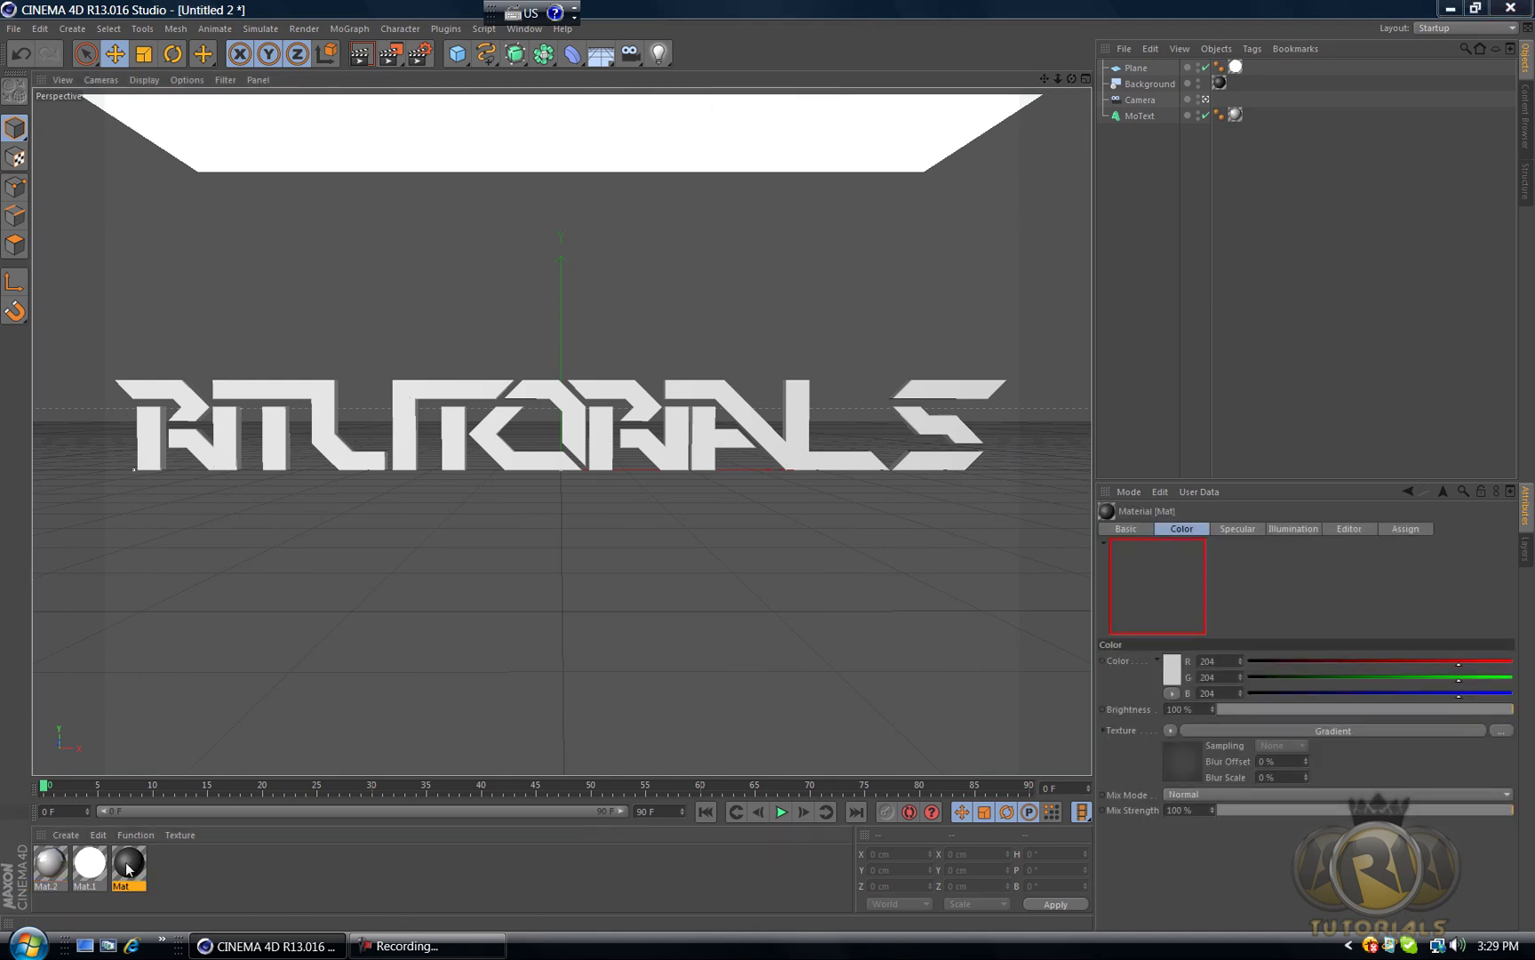
pyautogui.click(289, 275)
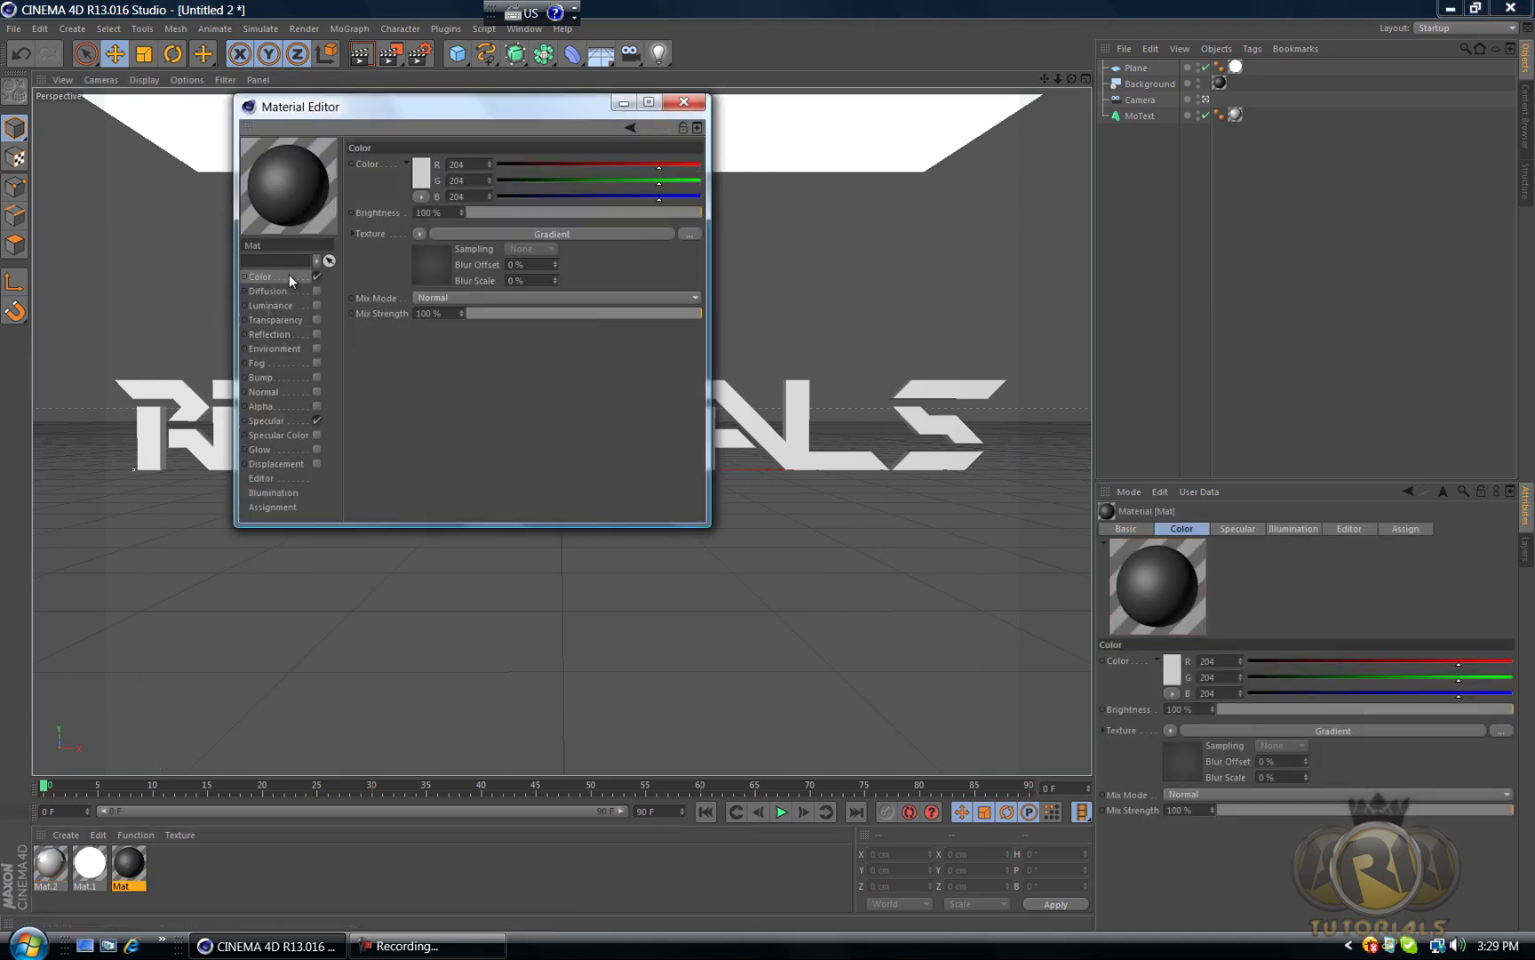
pyautogui.click(432, 253)
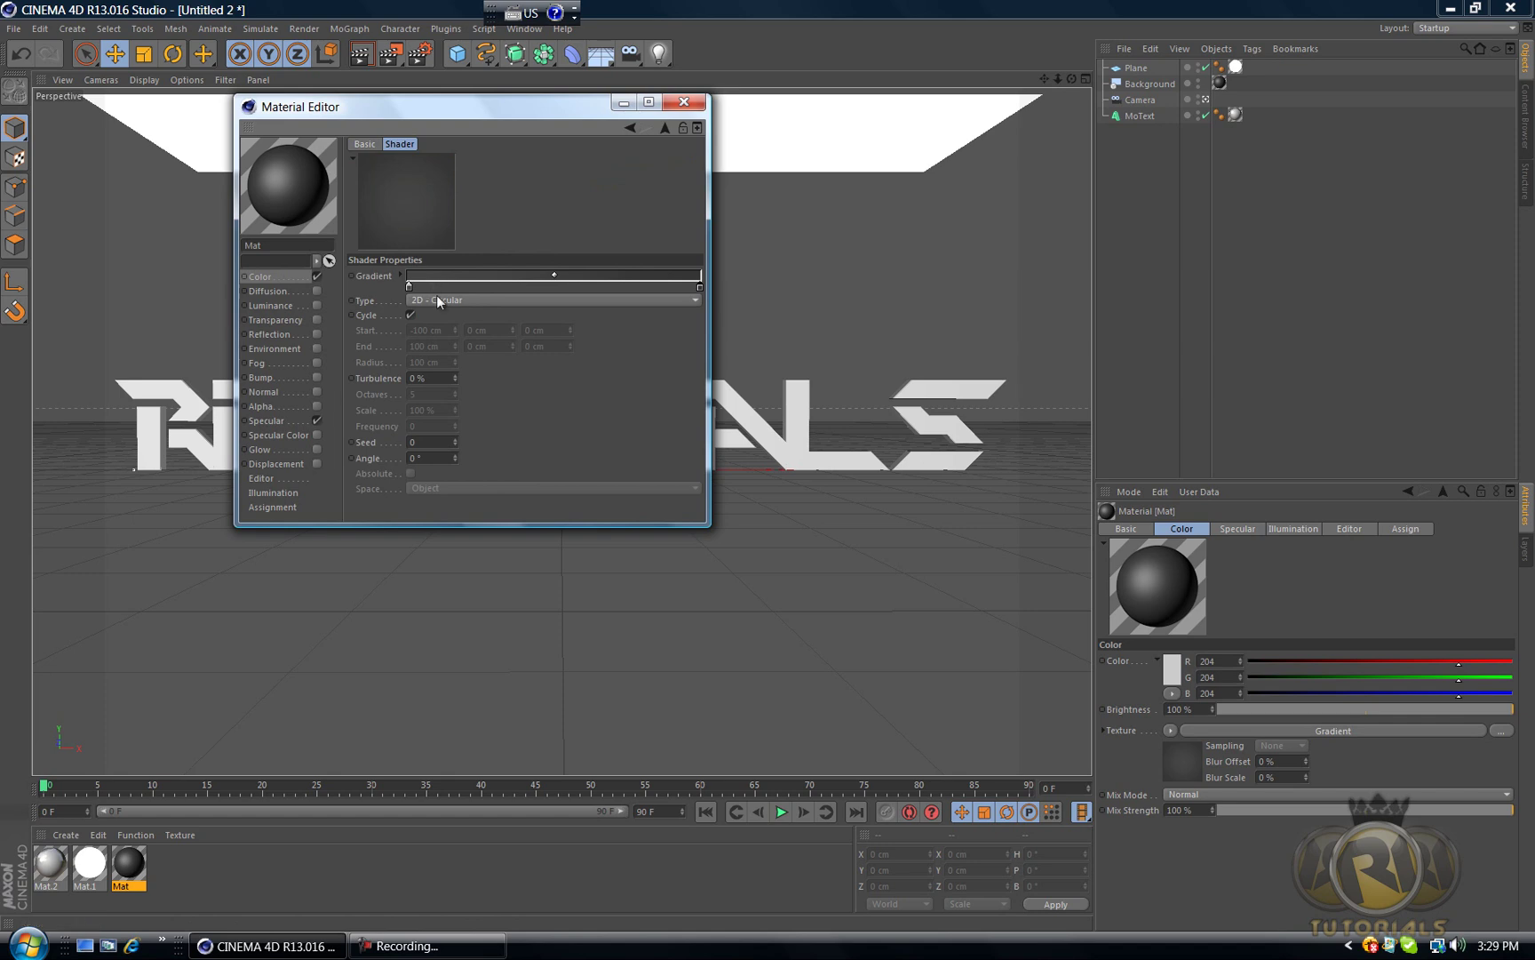
pyautogui.doubleClick(408, 286)
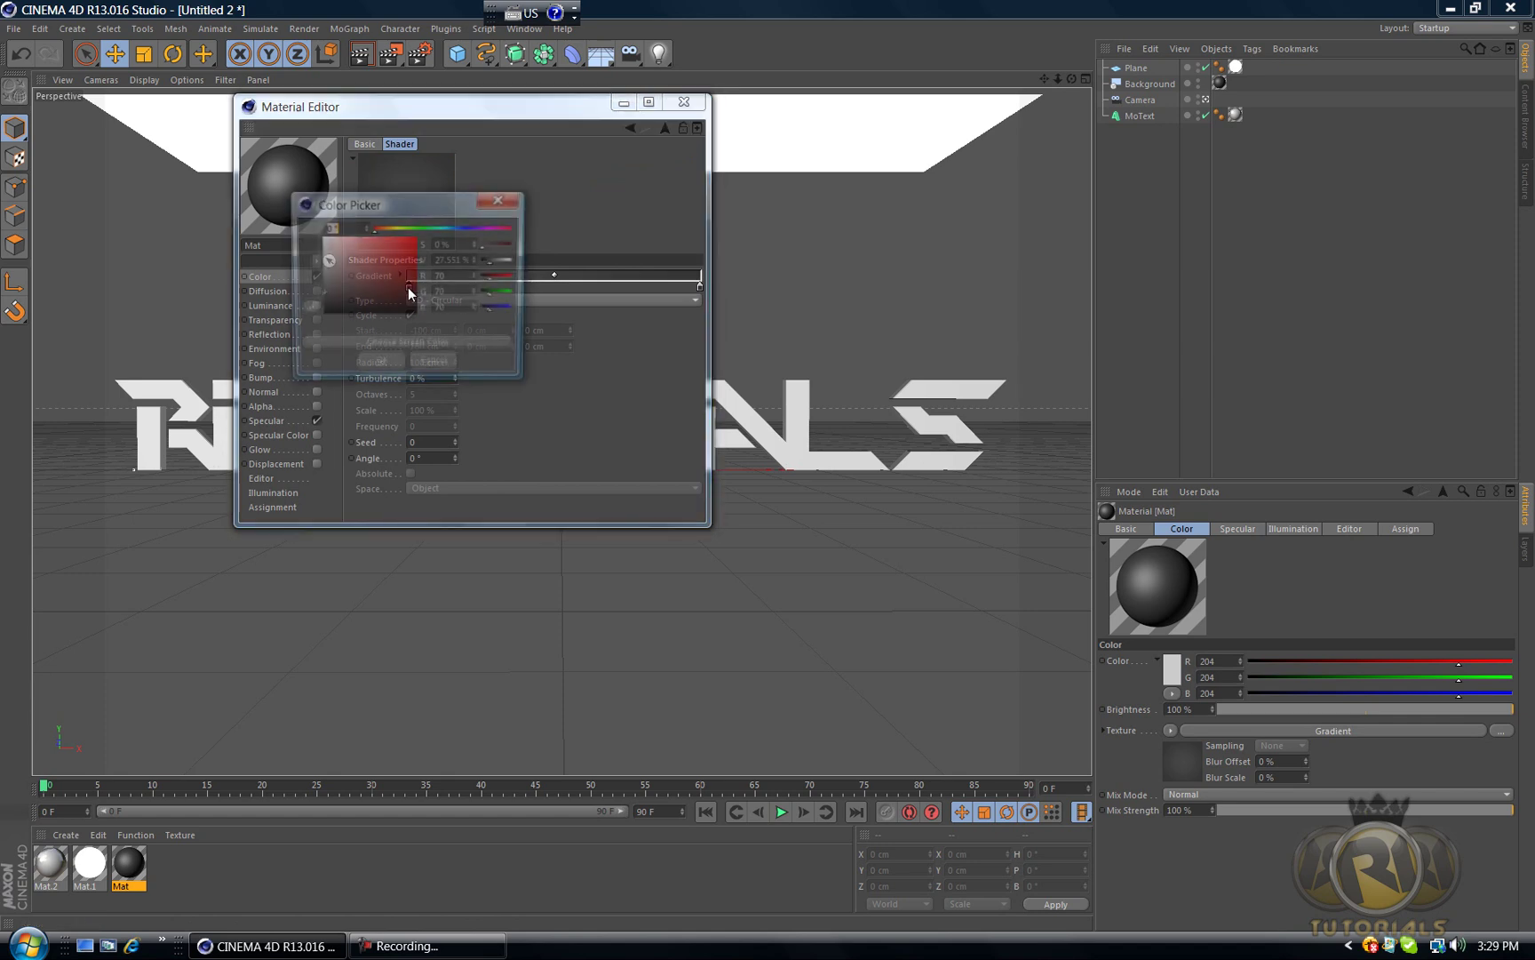
pyautogui.click(375, 363)
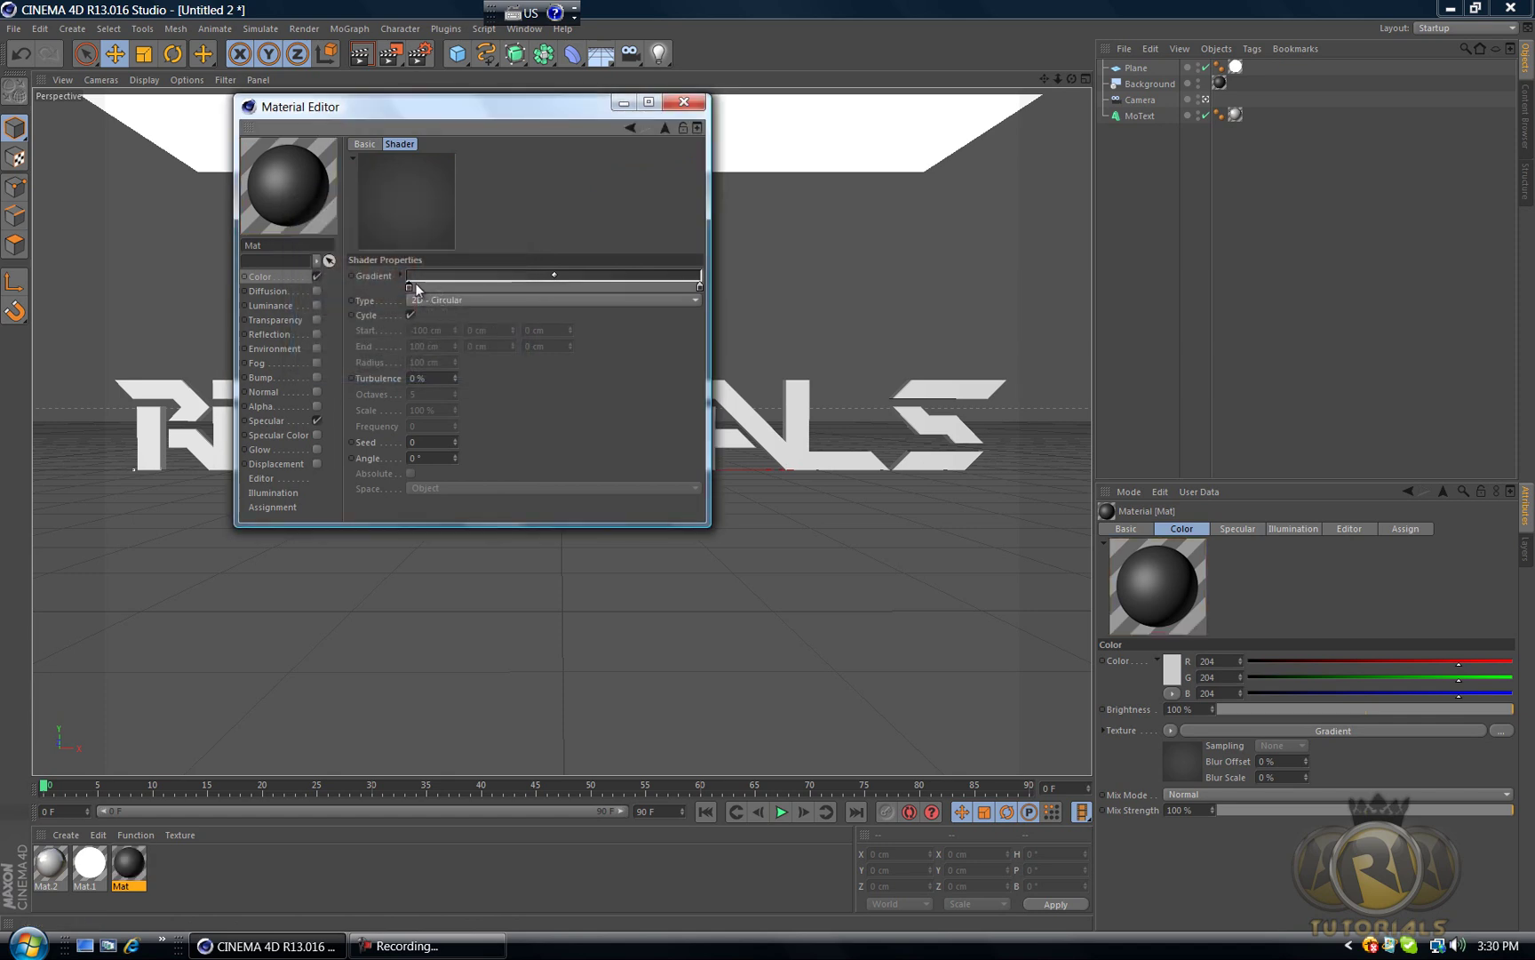
pyautogui.doubleClick(409, 287)
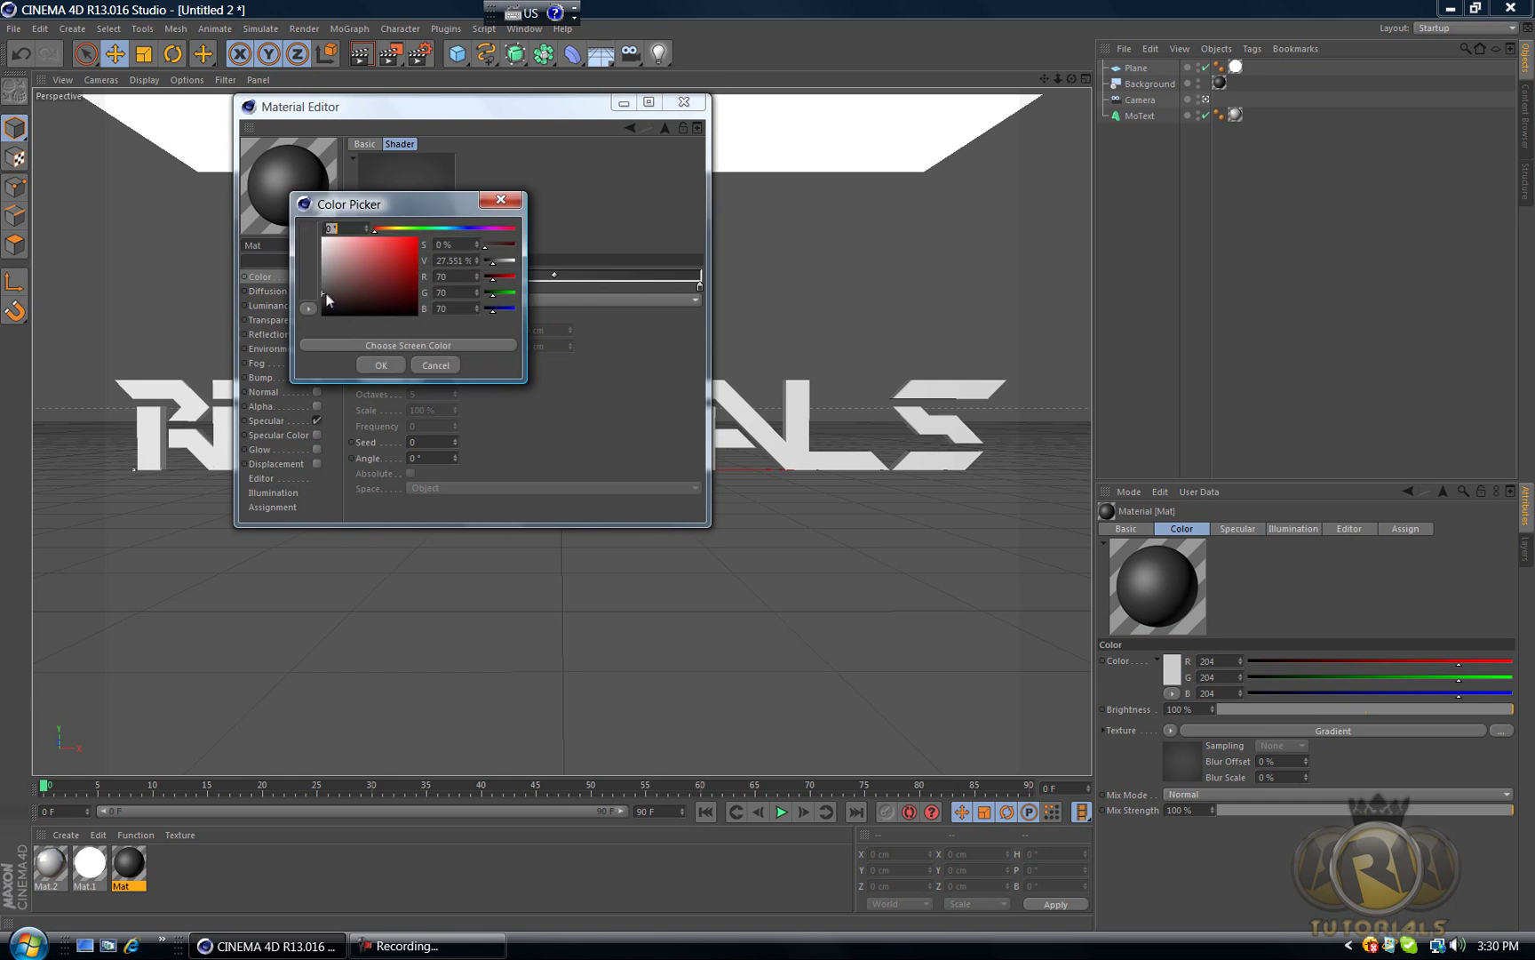
pyautogui.click(323, 300)
pyautogui.click(380, 364)
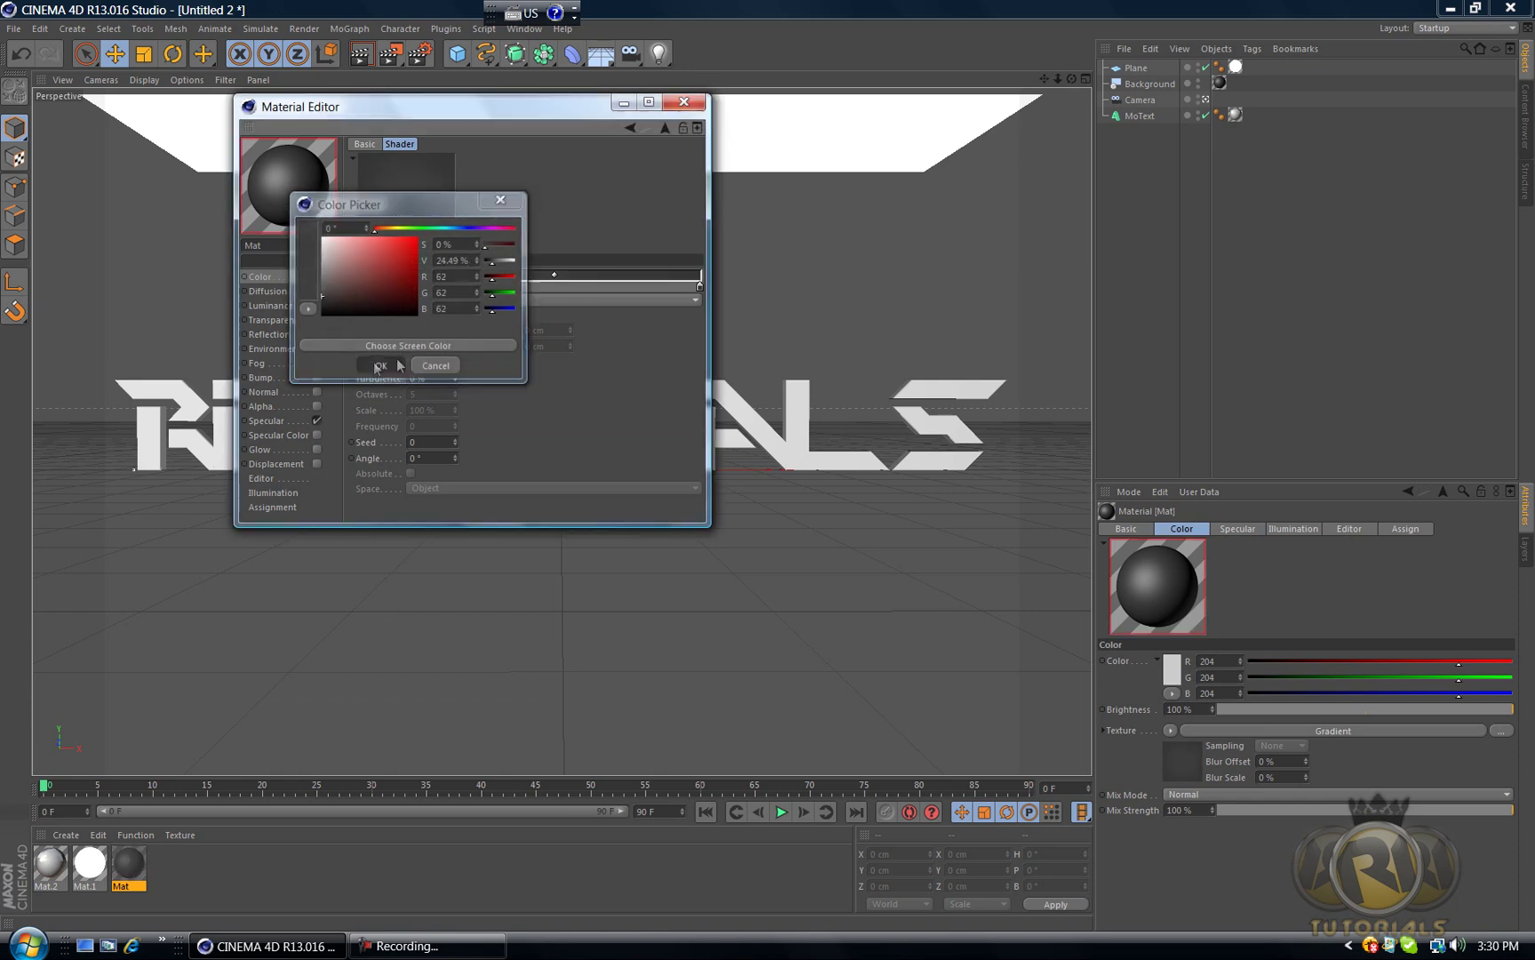
# Step: Set the background gradient's end color to RGB 36, 36, 36 and render a preview of the viewport
pyautogui.doubleClick(700, 288)
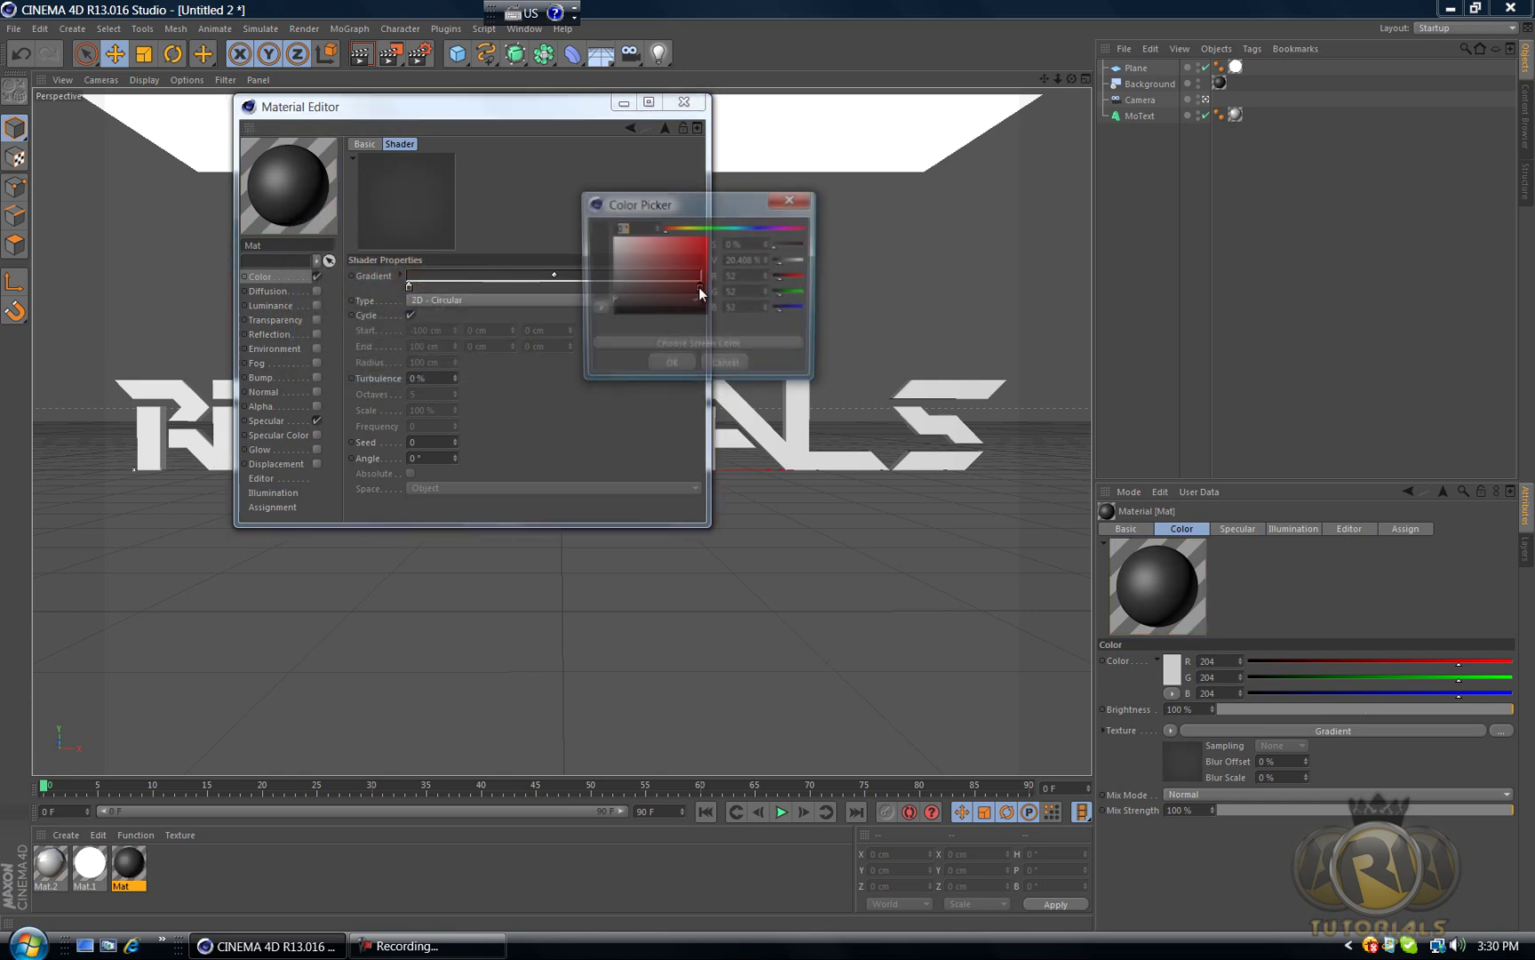
pyautogui.click(611, 308)
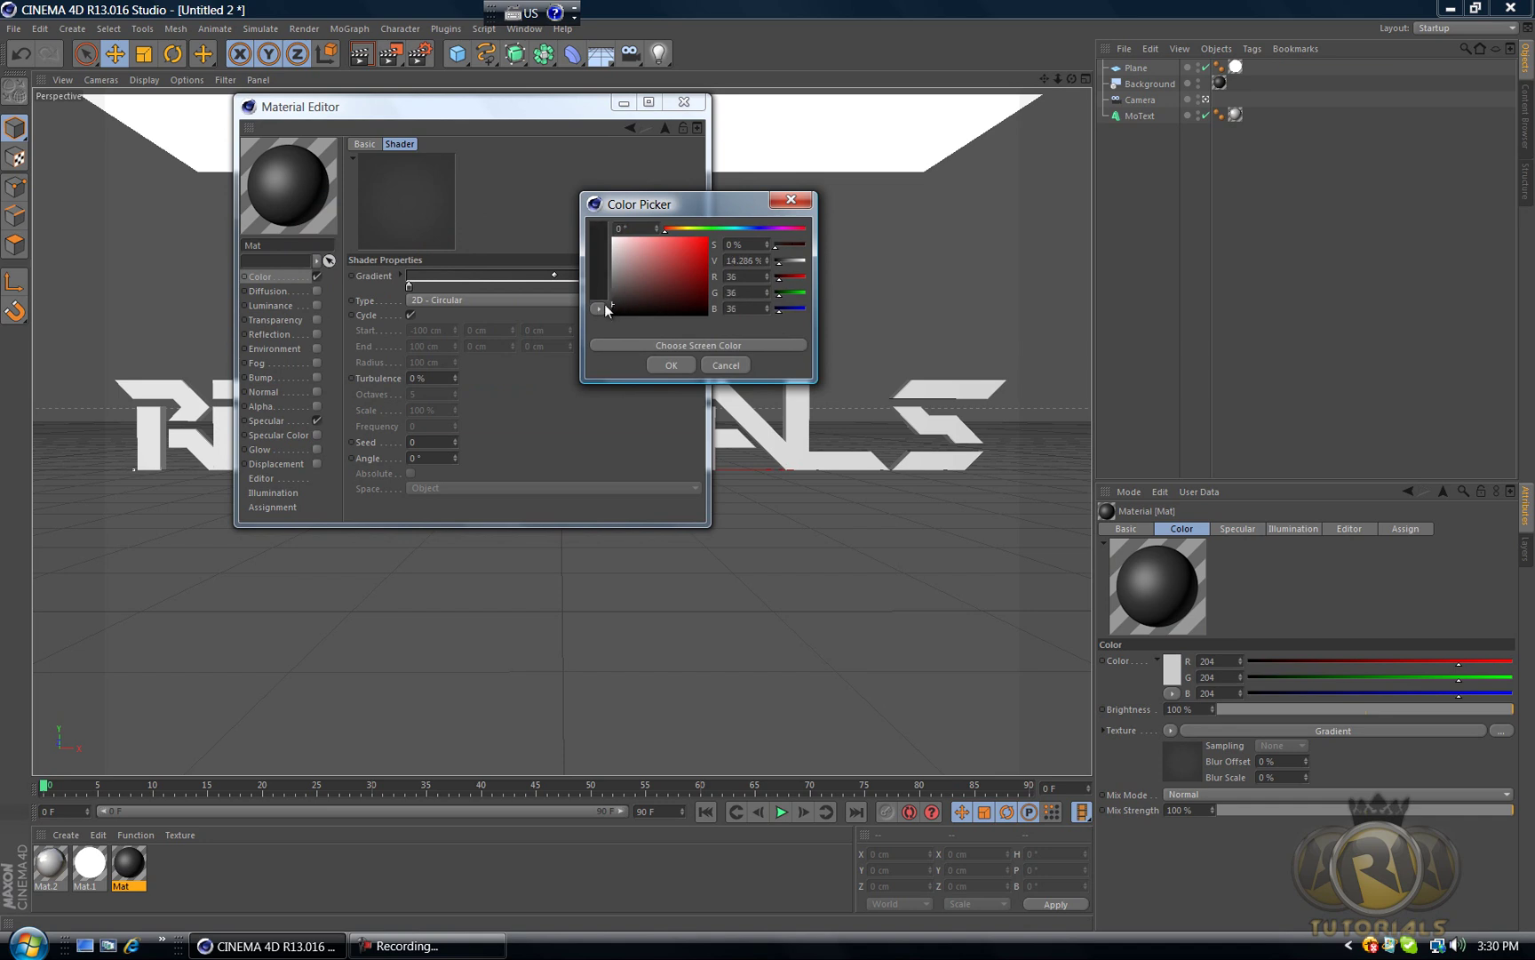
pyautogui.click(664, 364)
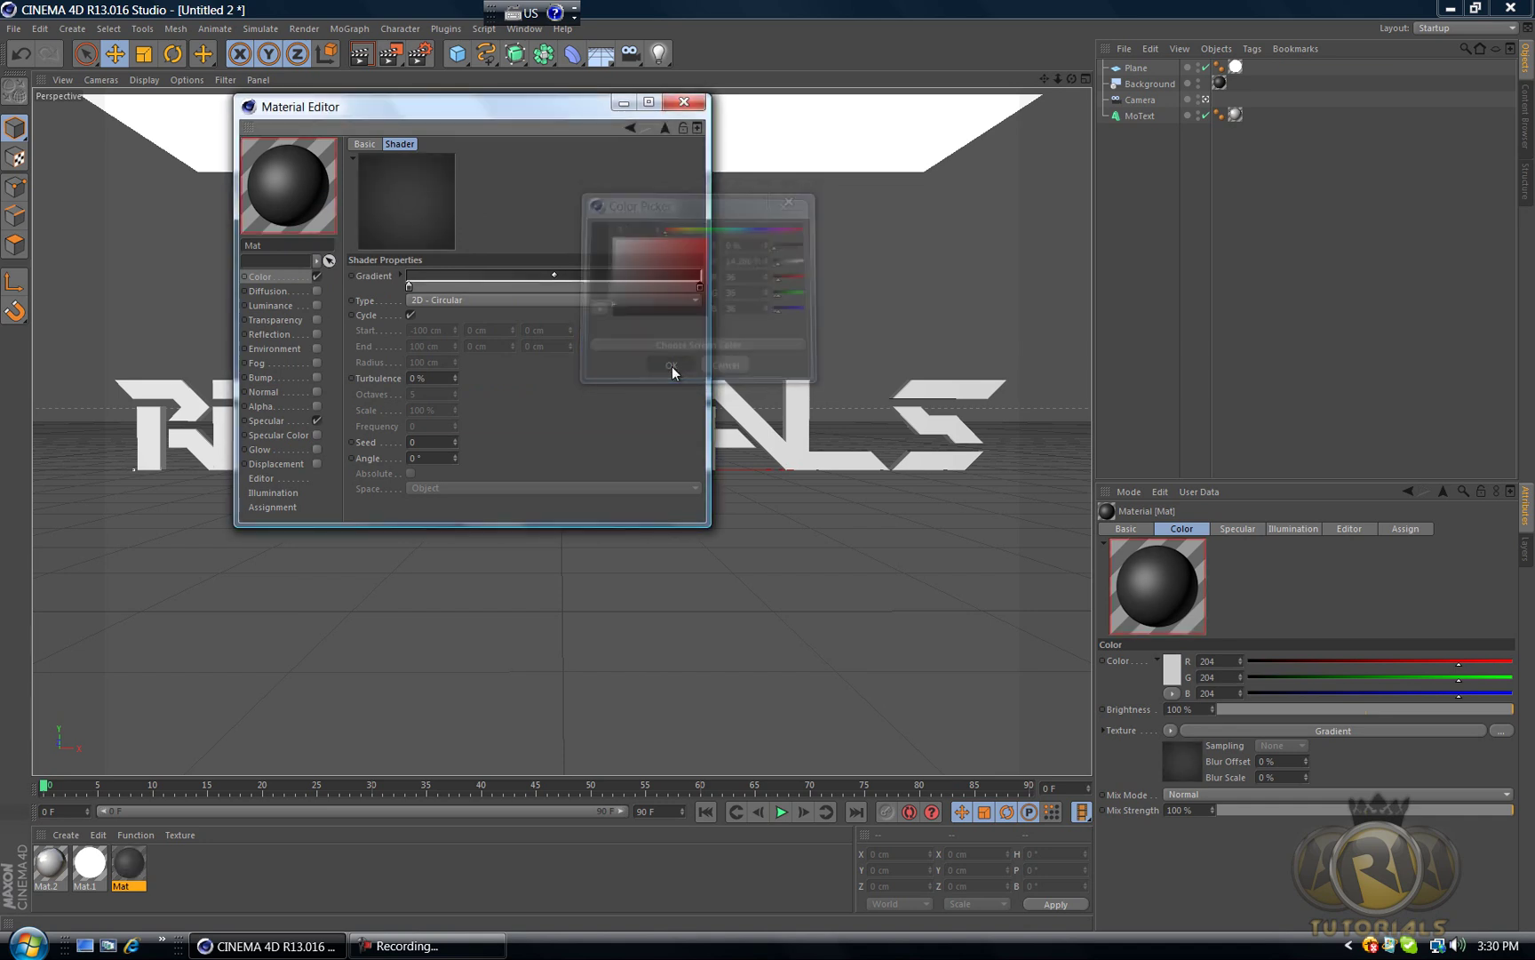
pyautogui.click(695, 105)
pyautogui.click(360, 53)
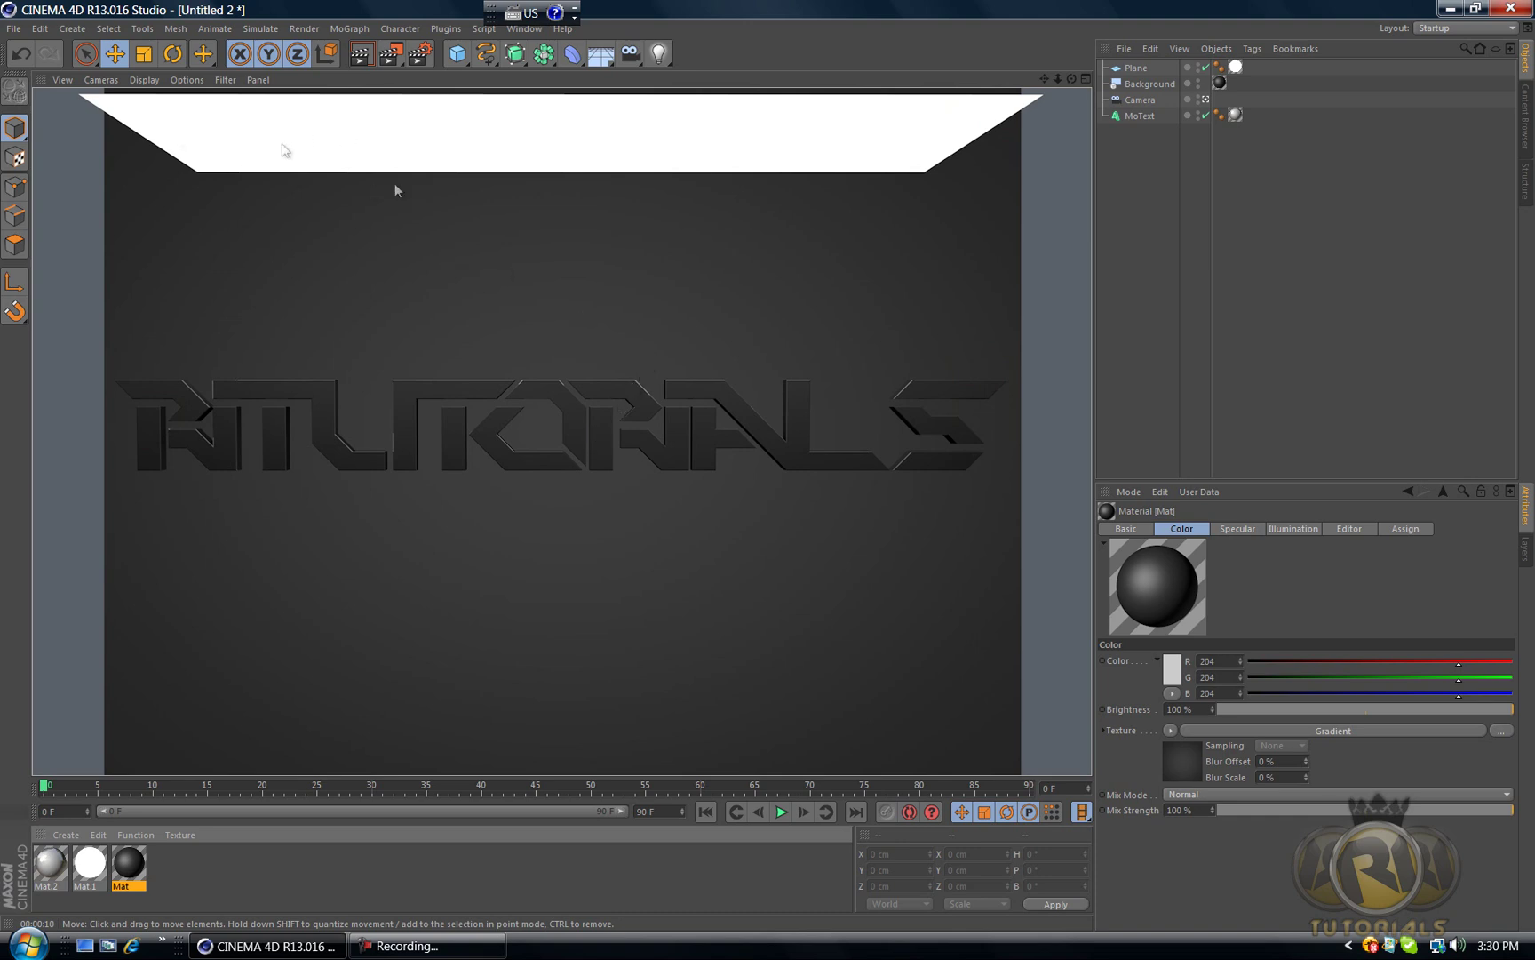
pyautogui.click(557, 313)
# Step: Add a Compositing tag to the Plane and disable Receive Shadows and Seen by Camera in it
pyautogui.click(1167, 63)
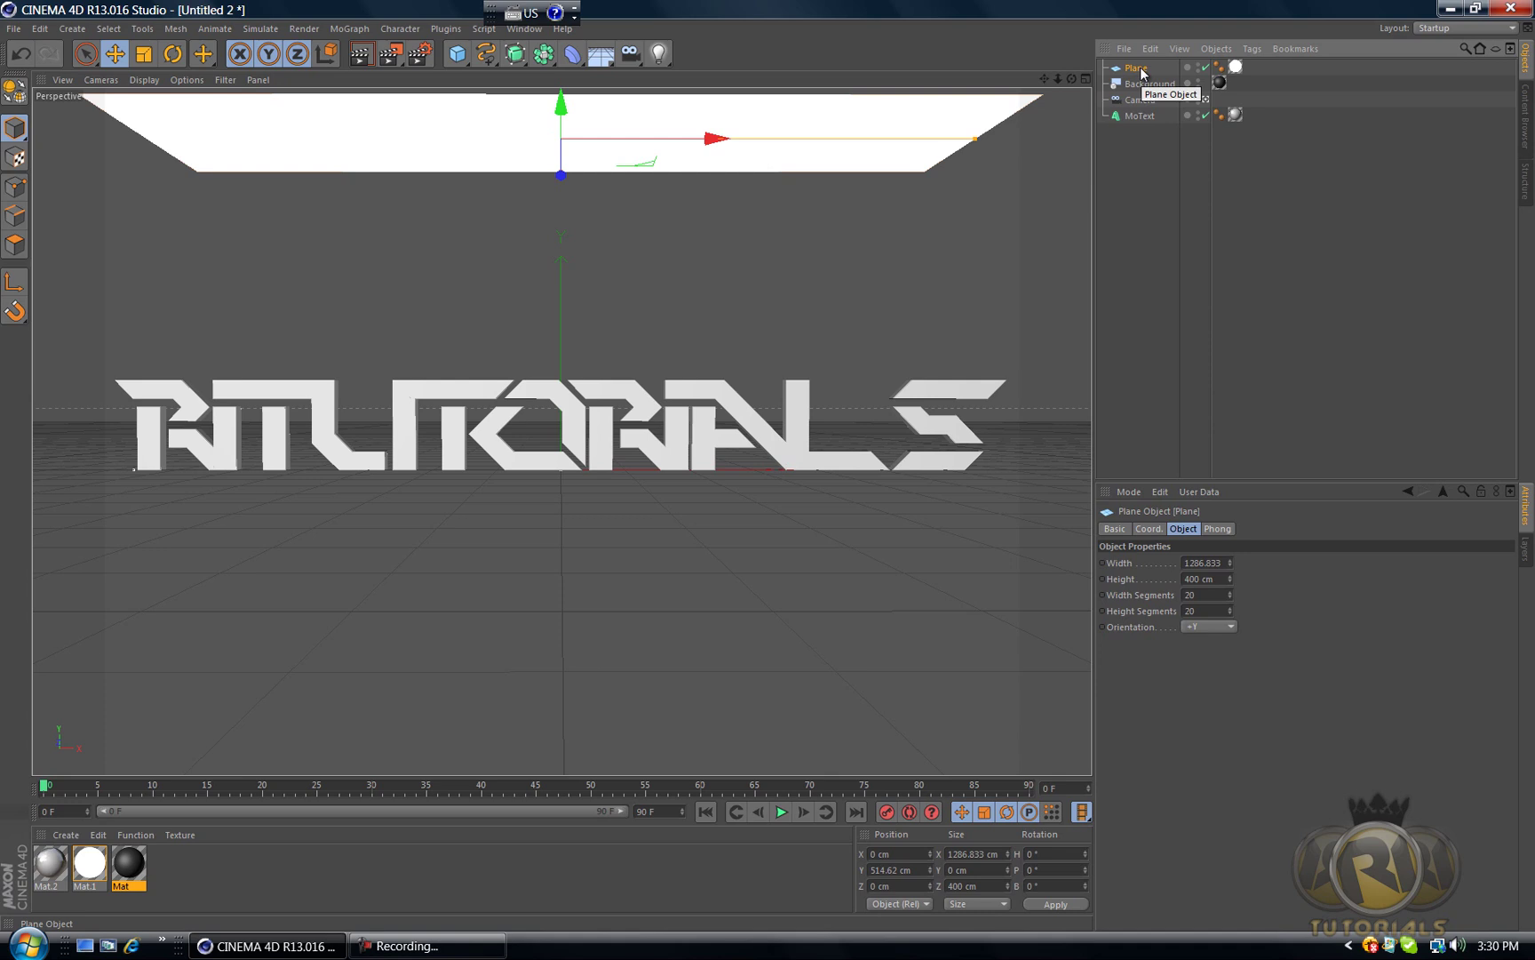
pyautogui.rightClick(1142, 72)
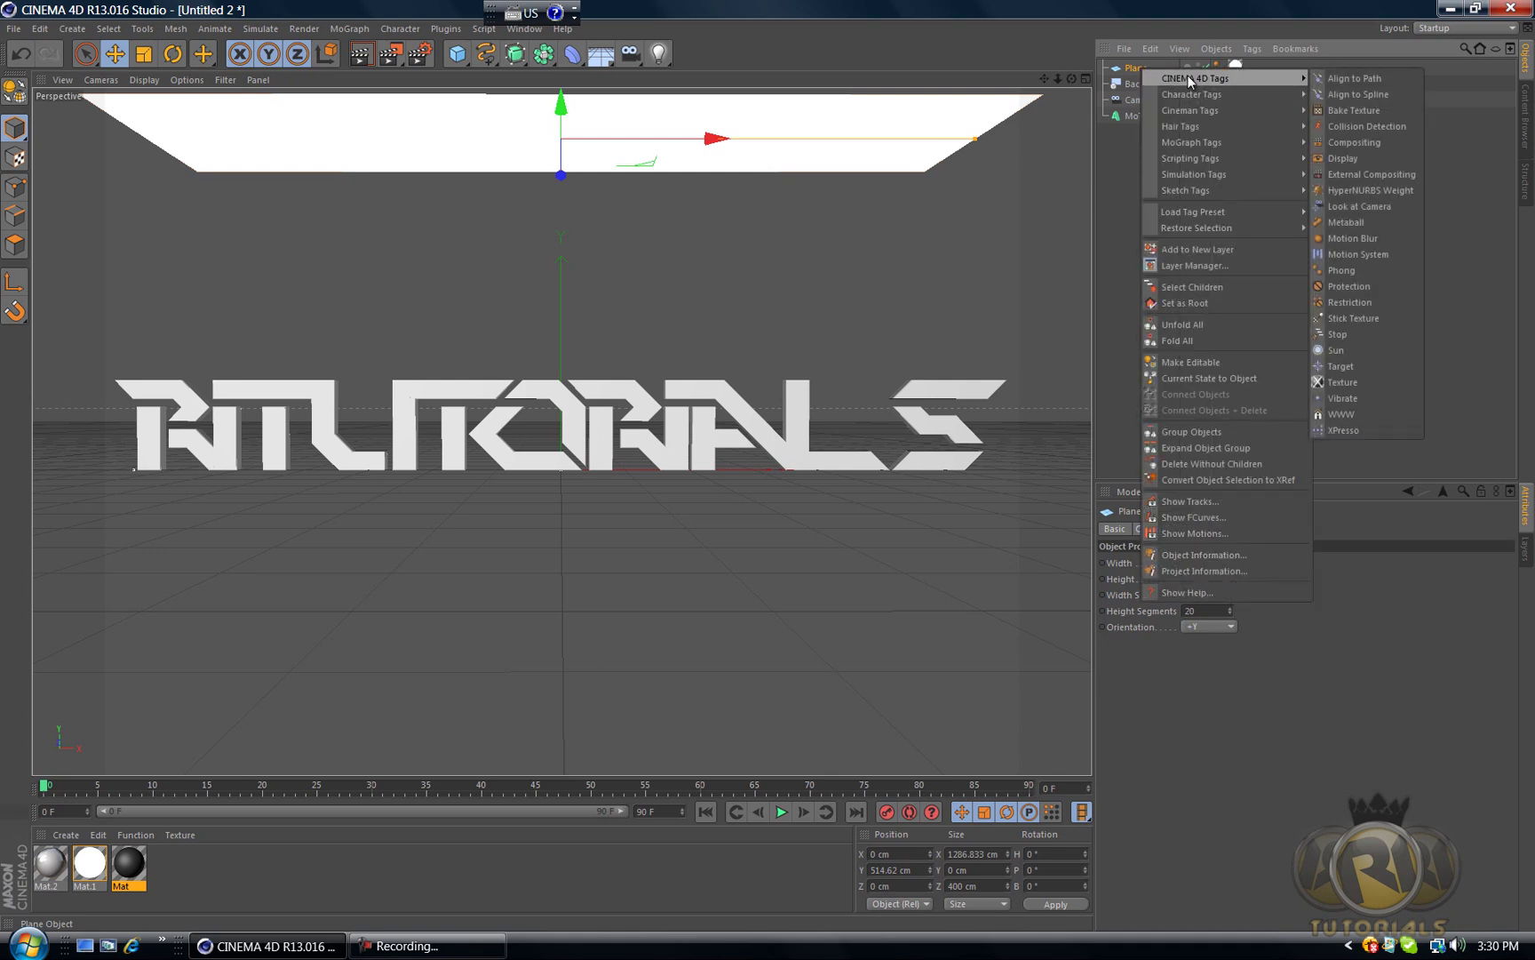
pyautogui.moveTo(1182, 92)
pyautogui.moveTo(1269, 80)
pyautogui.click(1341, 142)
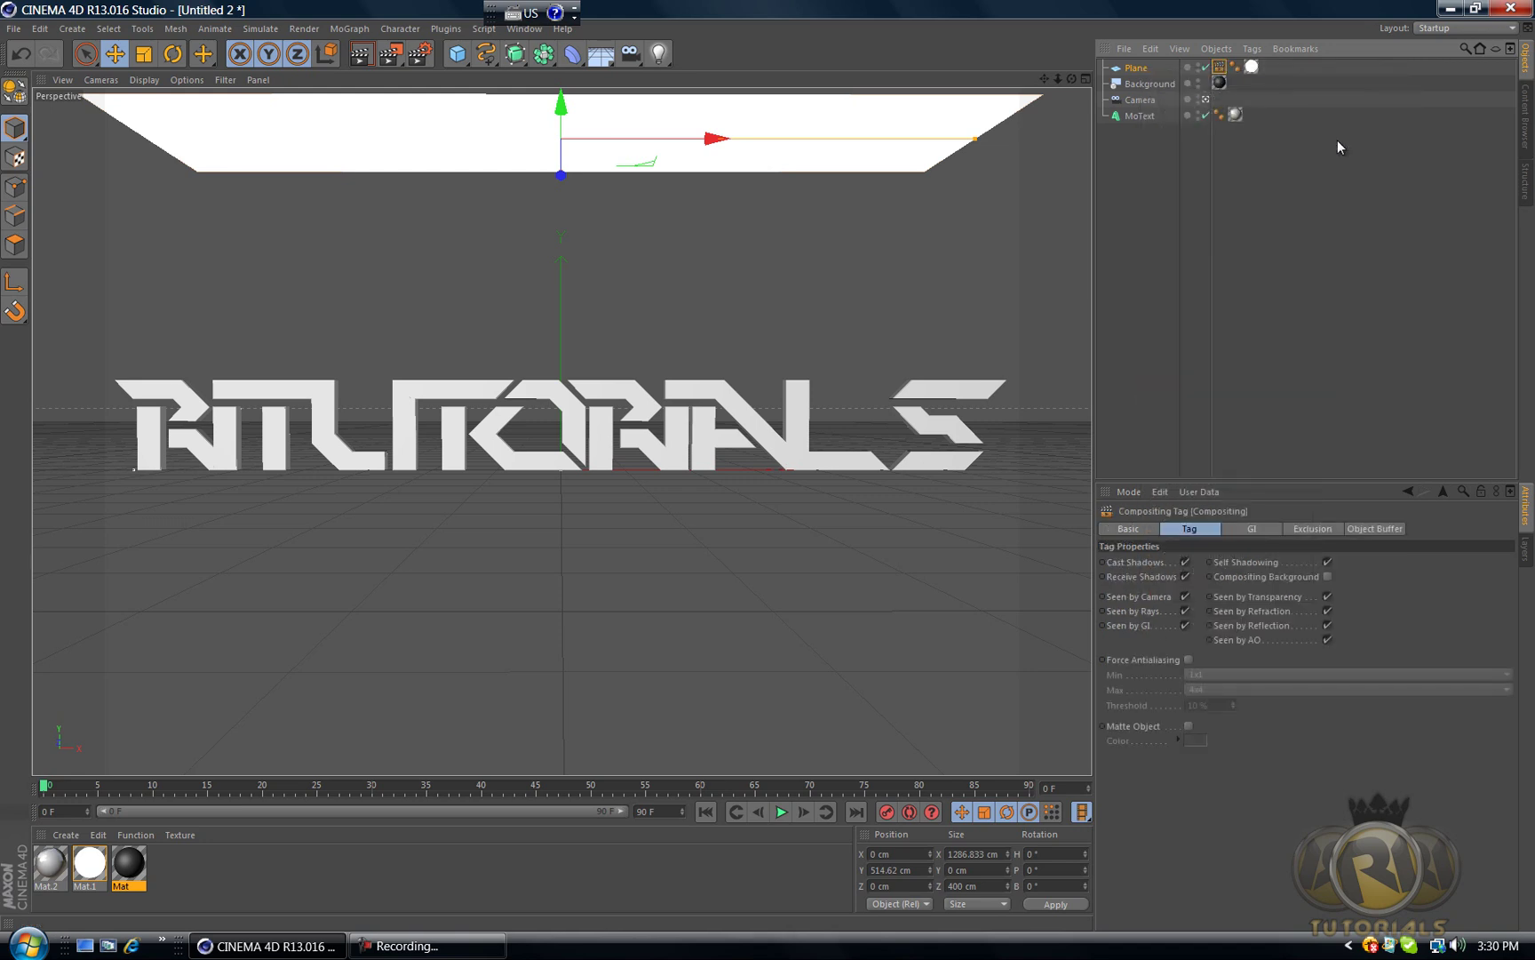
pyautogui.click(1184, 577)
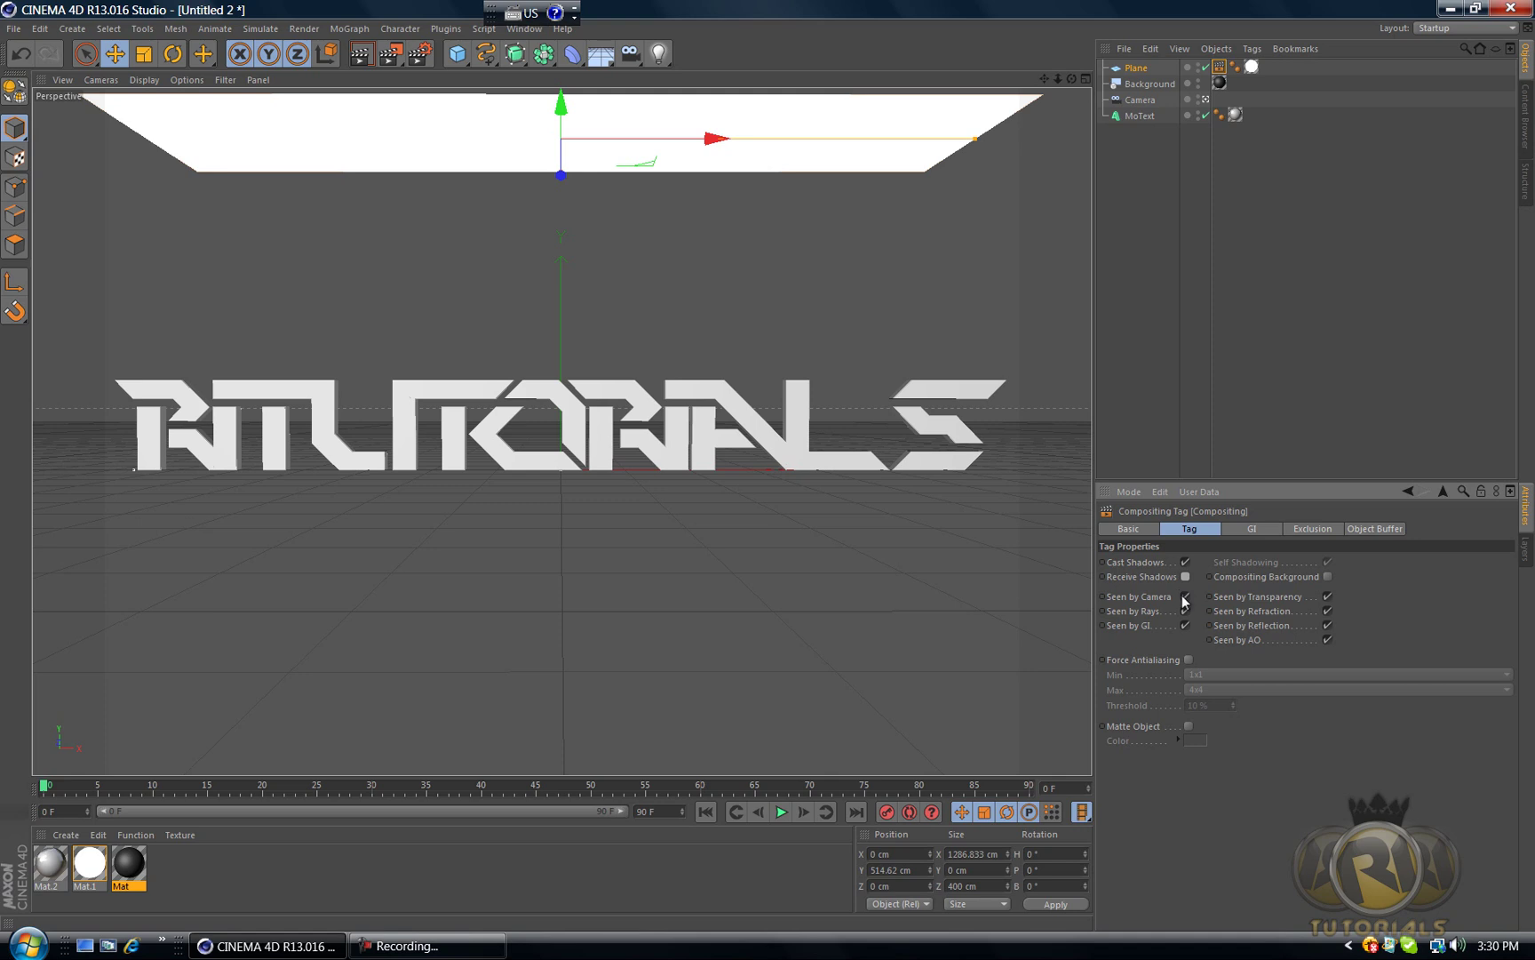
pyautogui.click(1186, 597)
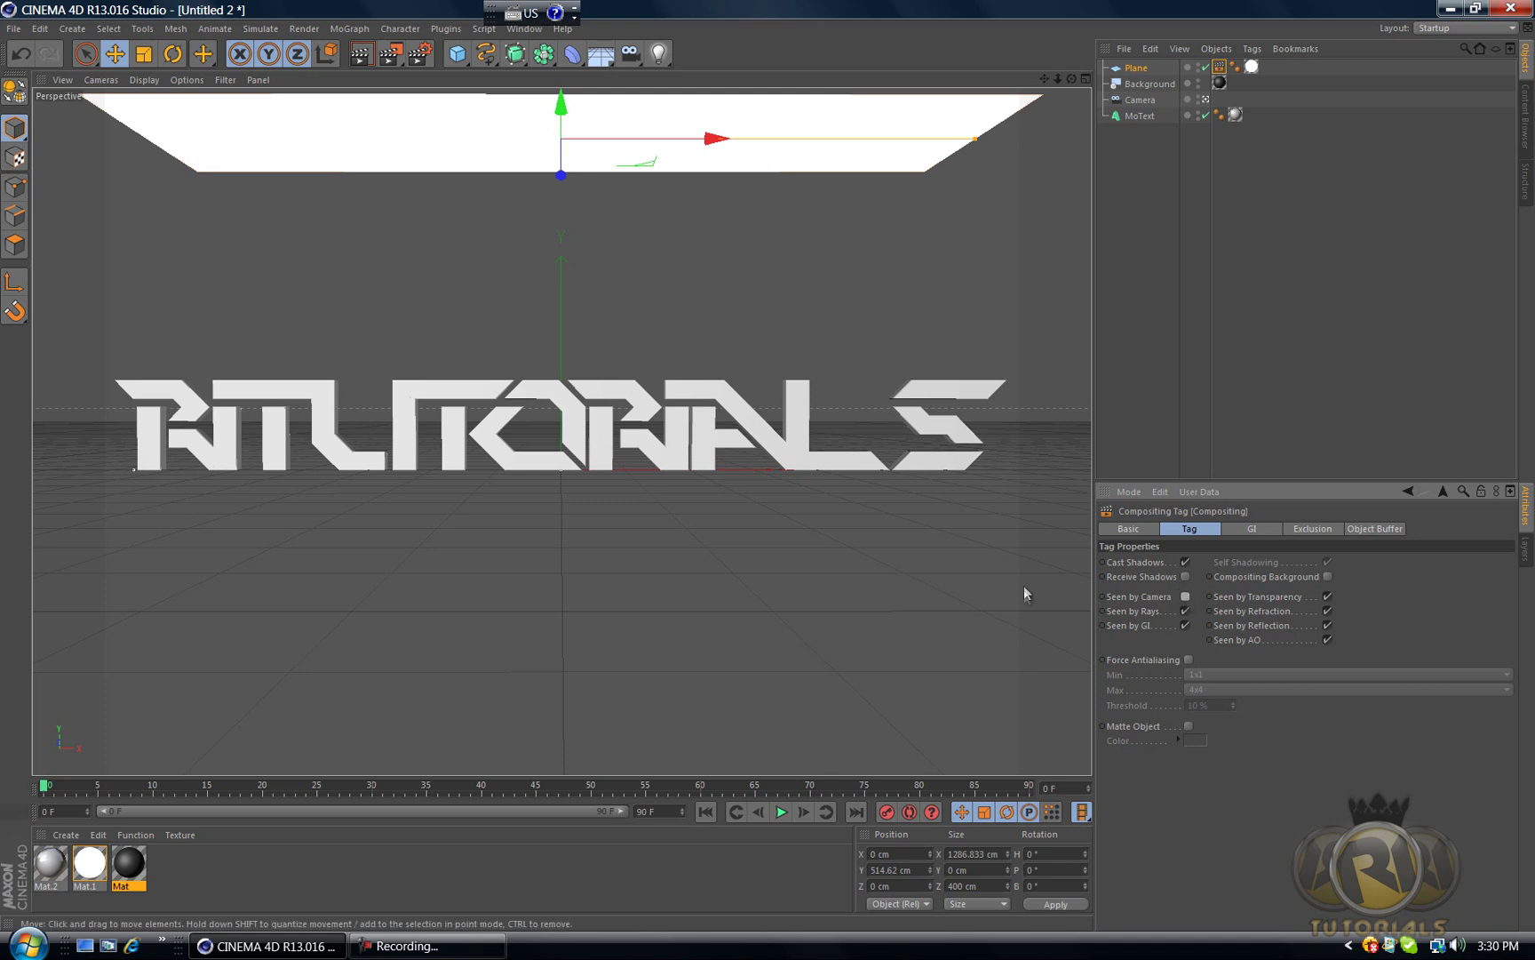
# Step: Deselect everything and render the viewport again to check the scene with the plane hidden from the camera
pyautogui.click(1007, 564)
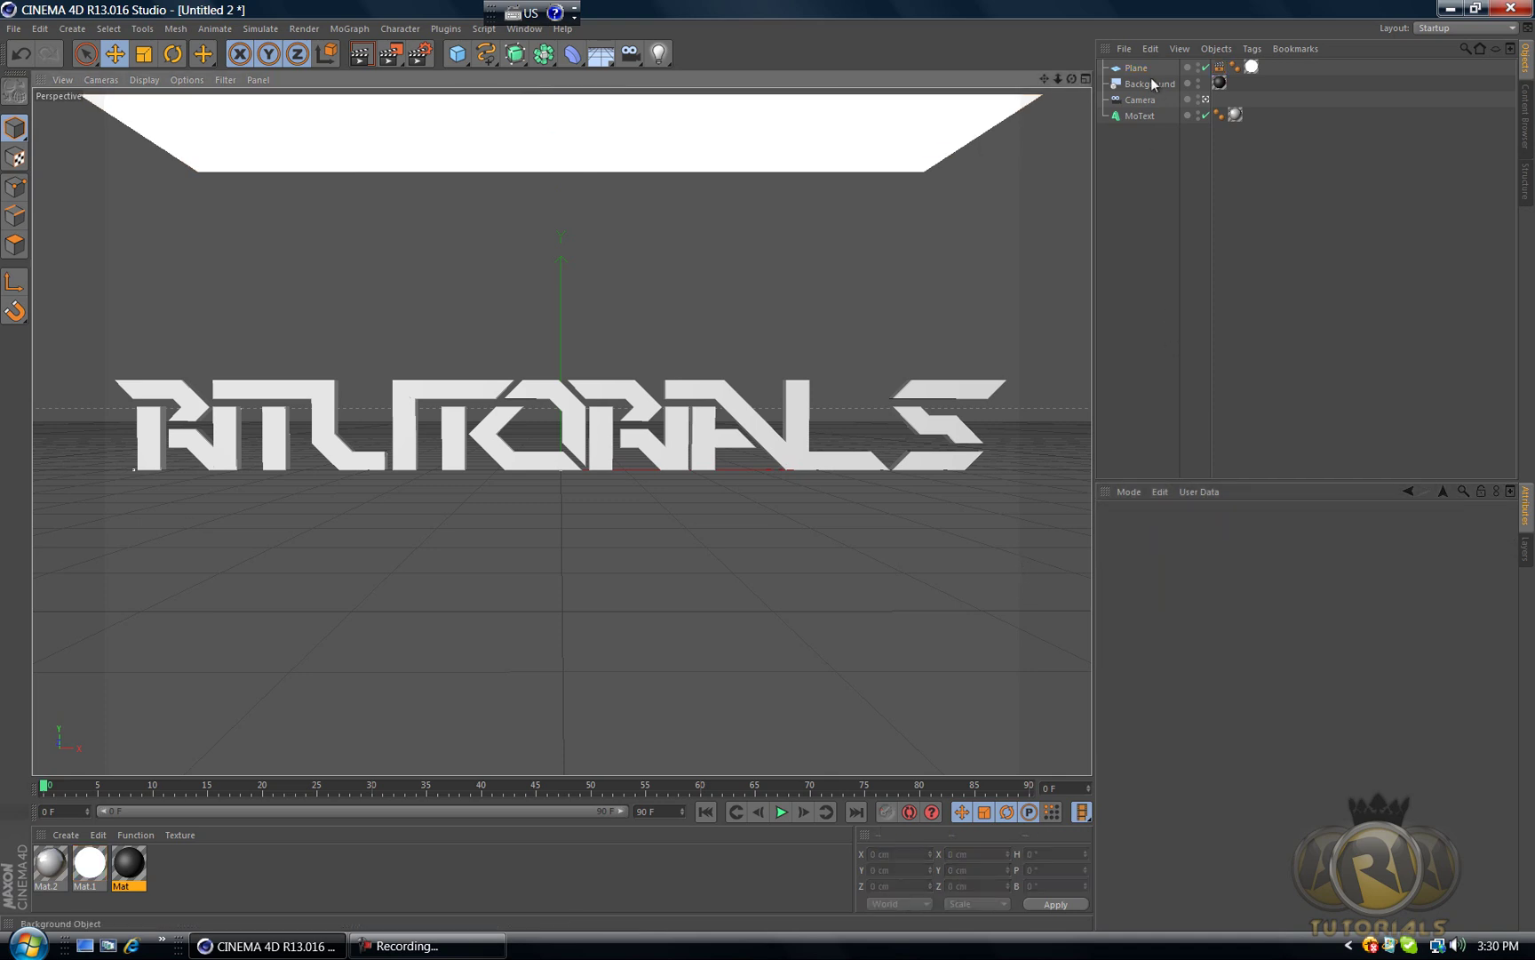
pyautogui.click(360, 54)
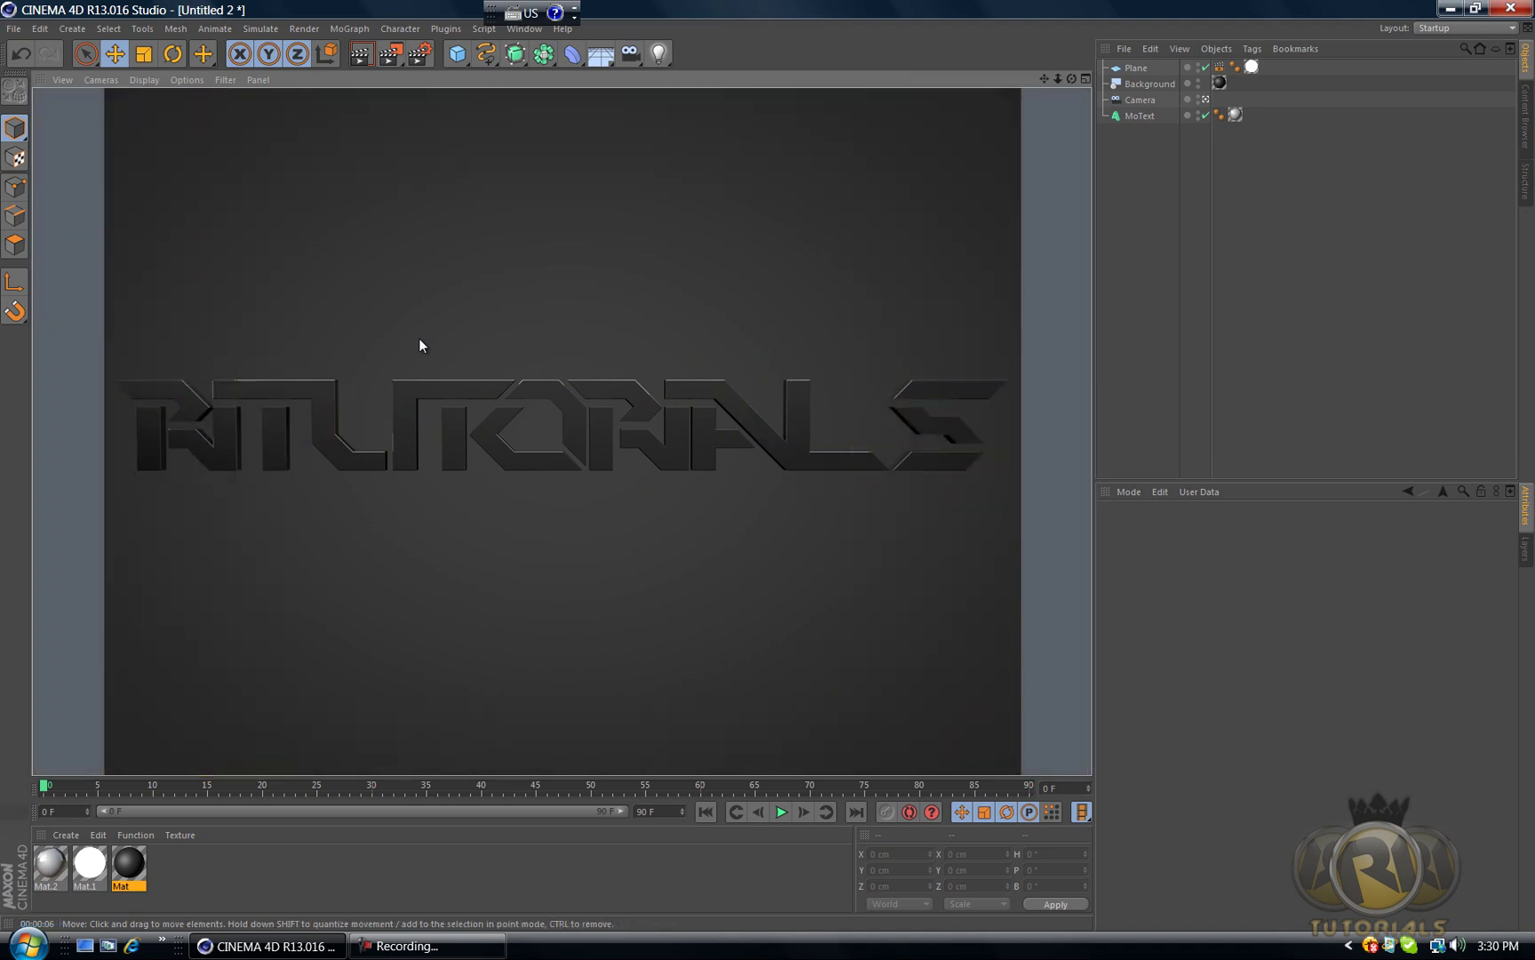
pyautogui.click(568, 475)
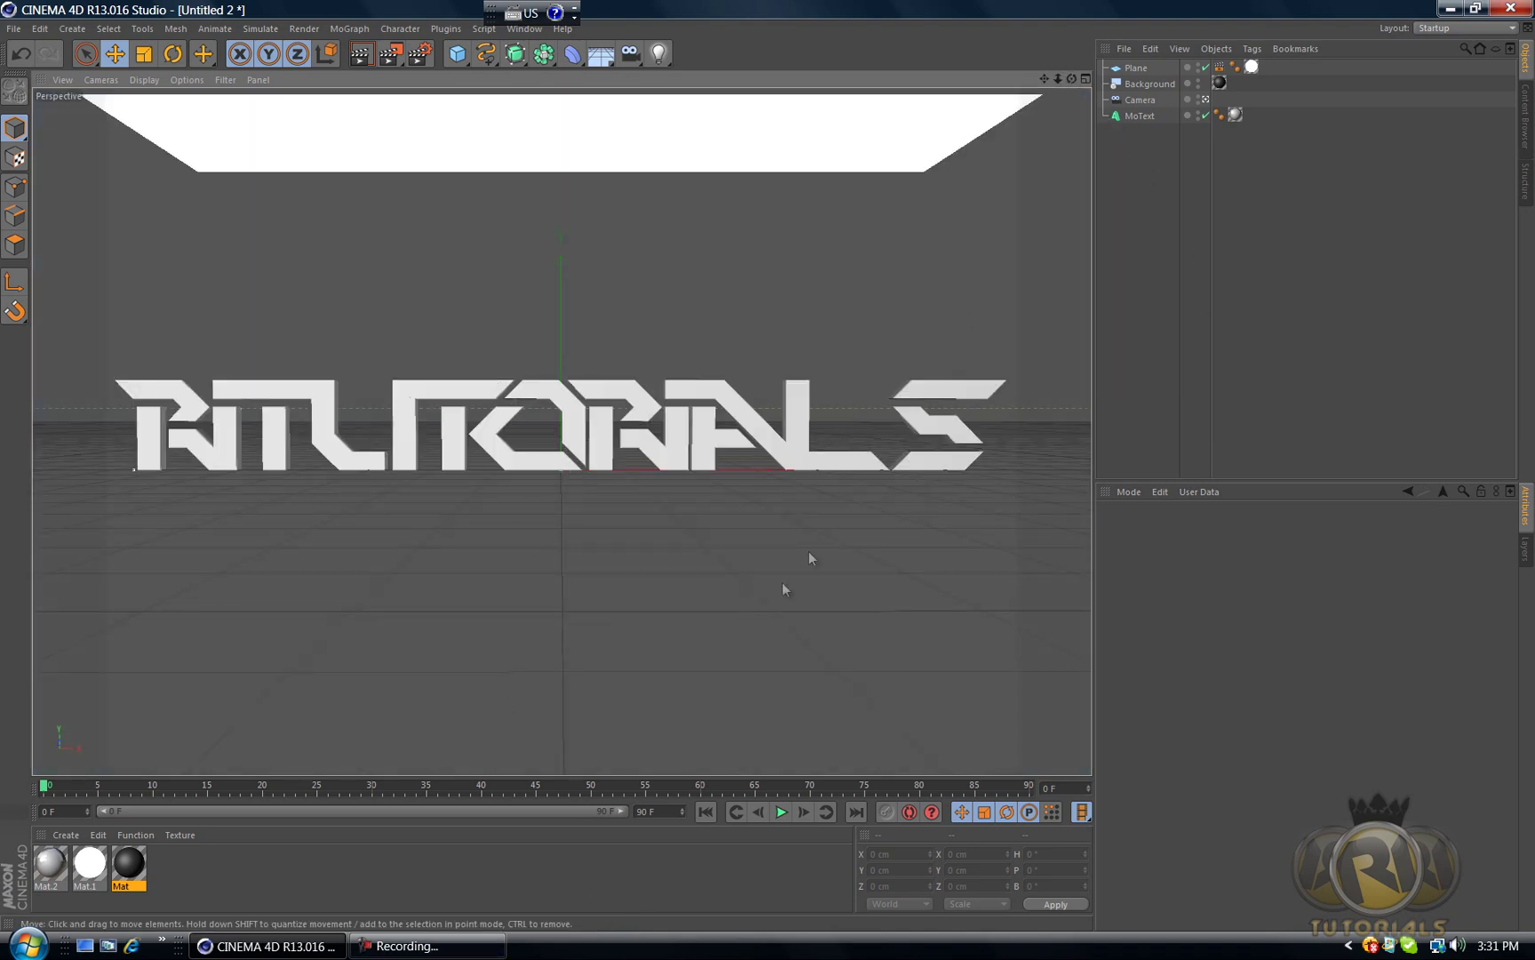
# Step: Record a keyframe for the MoText at frame 0 and shift that key to frame 50
pyautogui.click(1137, 115)
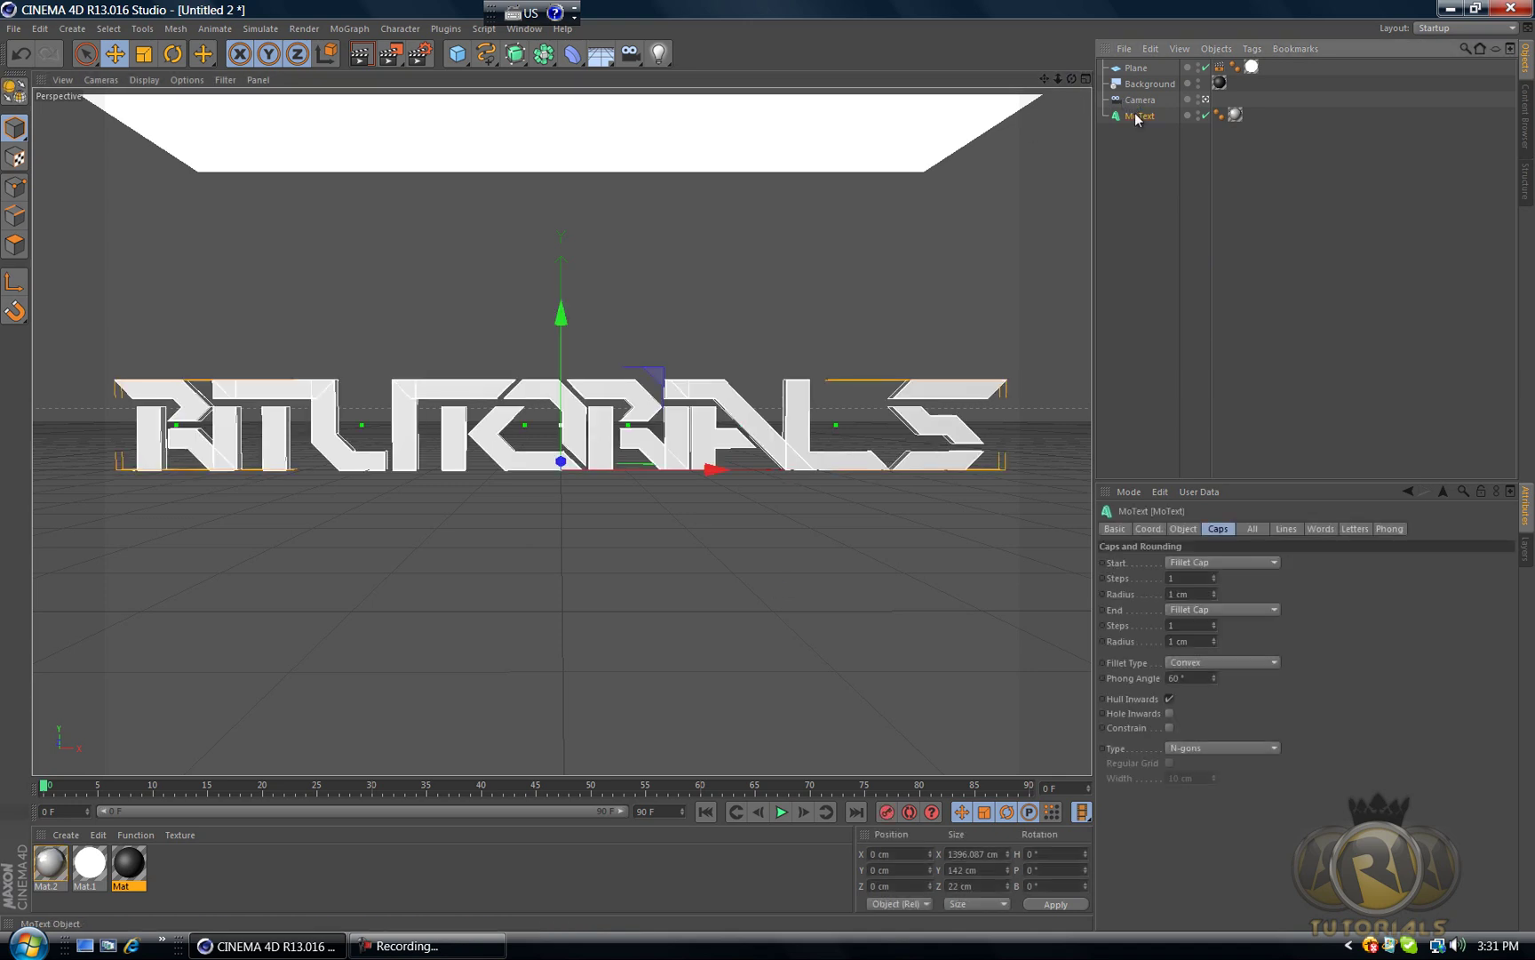
pyautogui.click(887, 812)
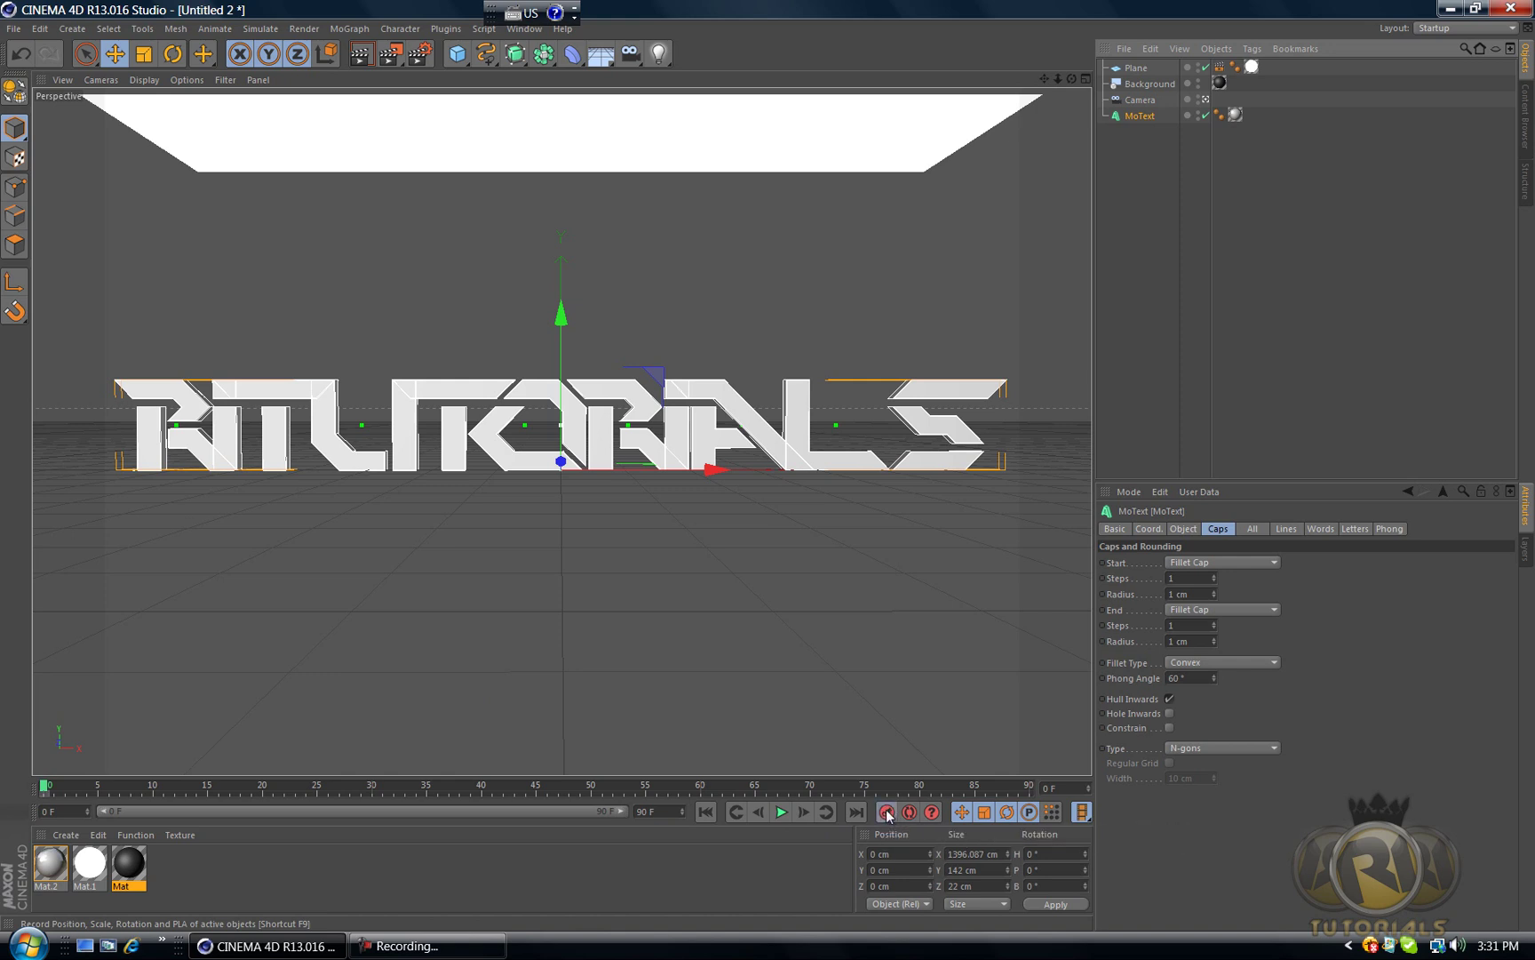
pyautogui.click(46, 794)
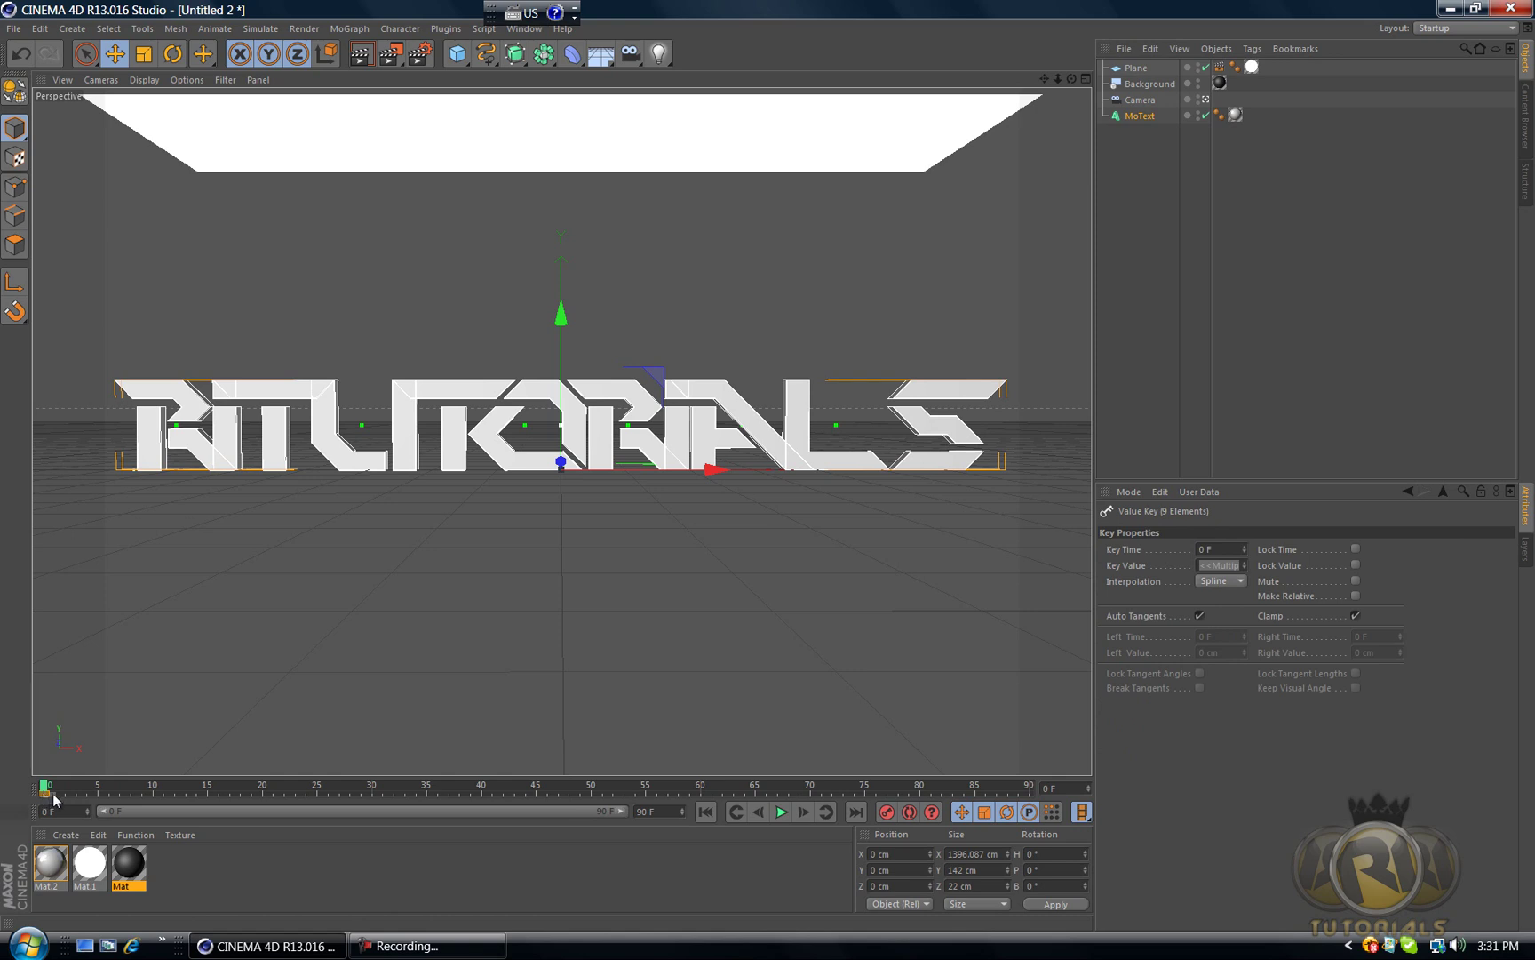
pyautogui.moveTo(53, 798); pyautogui.dragTo(603, 788)
# Step: Move the MoText along Z to about -1045 cm and record a keyframe at frame 0
pyautogui.moveTo(1071, 79); pyautogui.dragTo(985, 193)
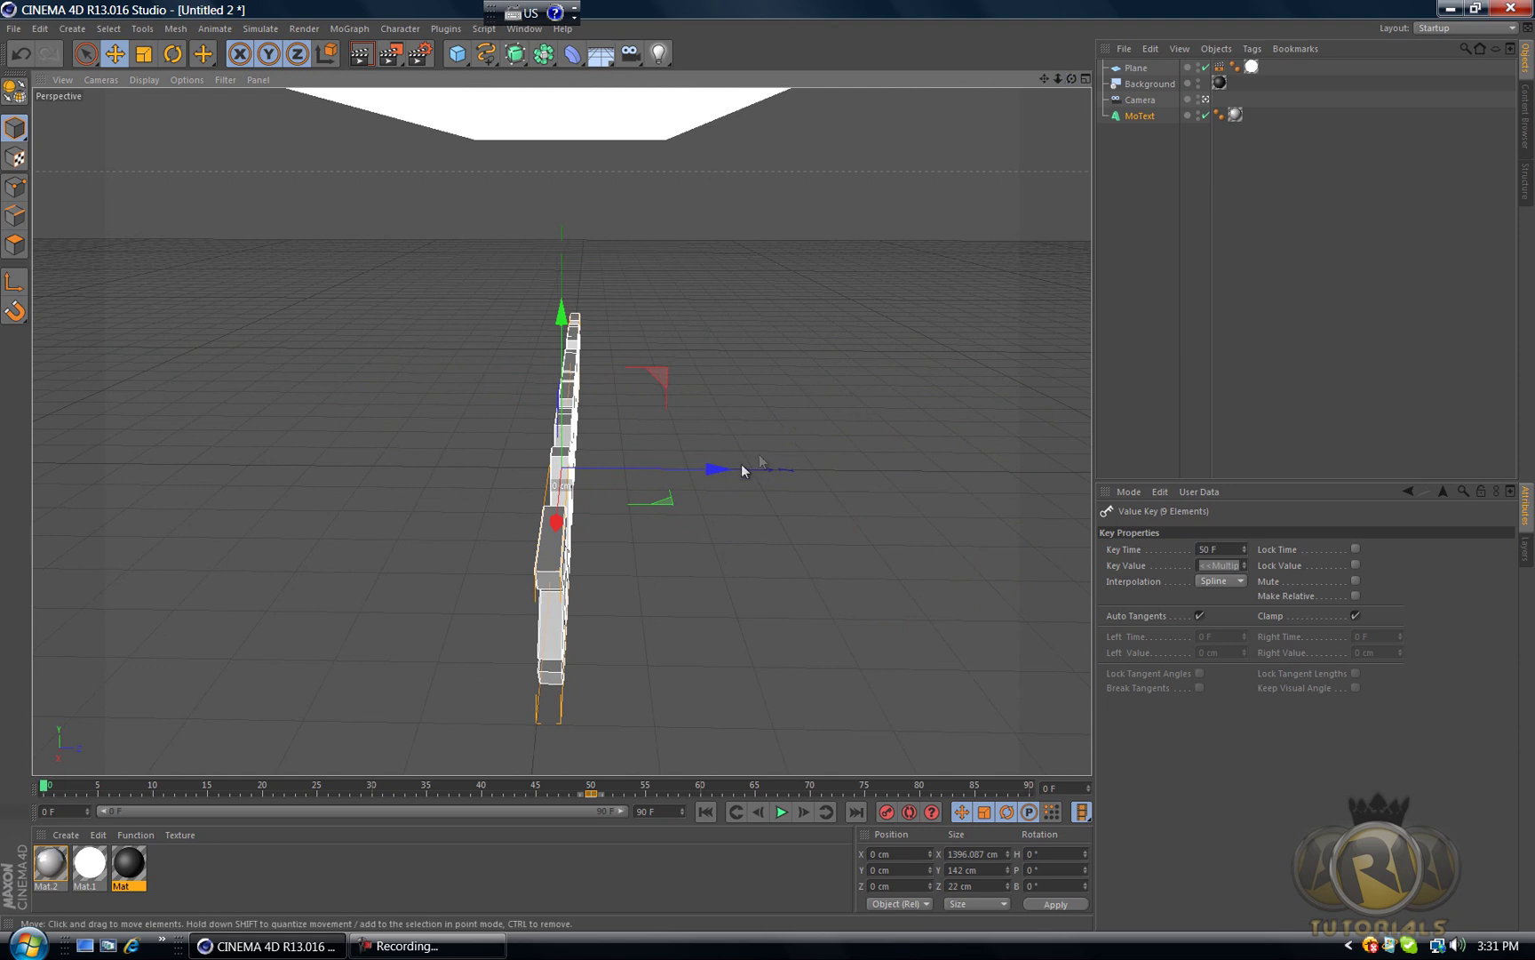
pyautogui.moveTo(743, 470); pyautogui.dragTo(80, 407)
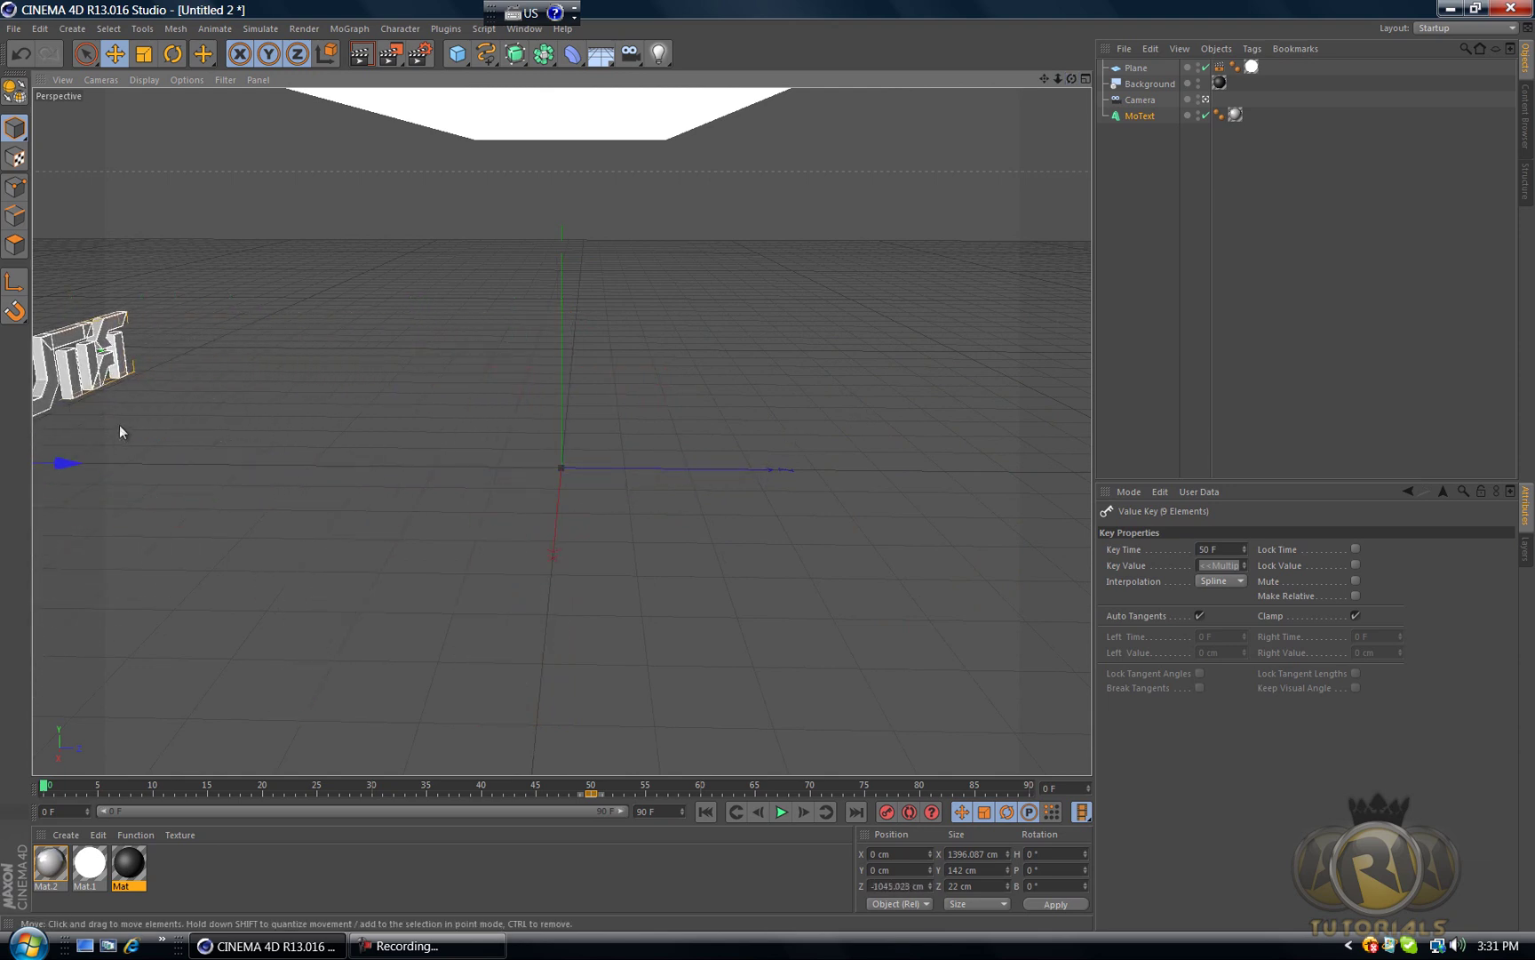
pyautogui.click(887, 812)
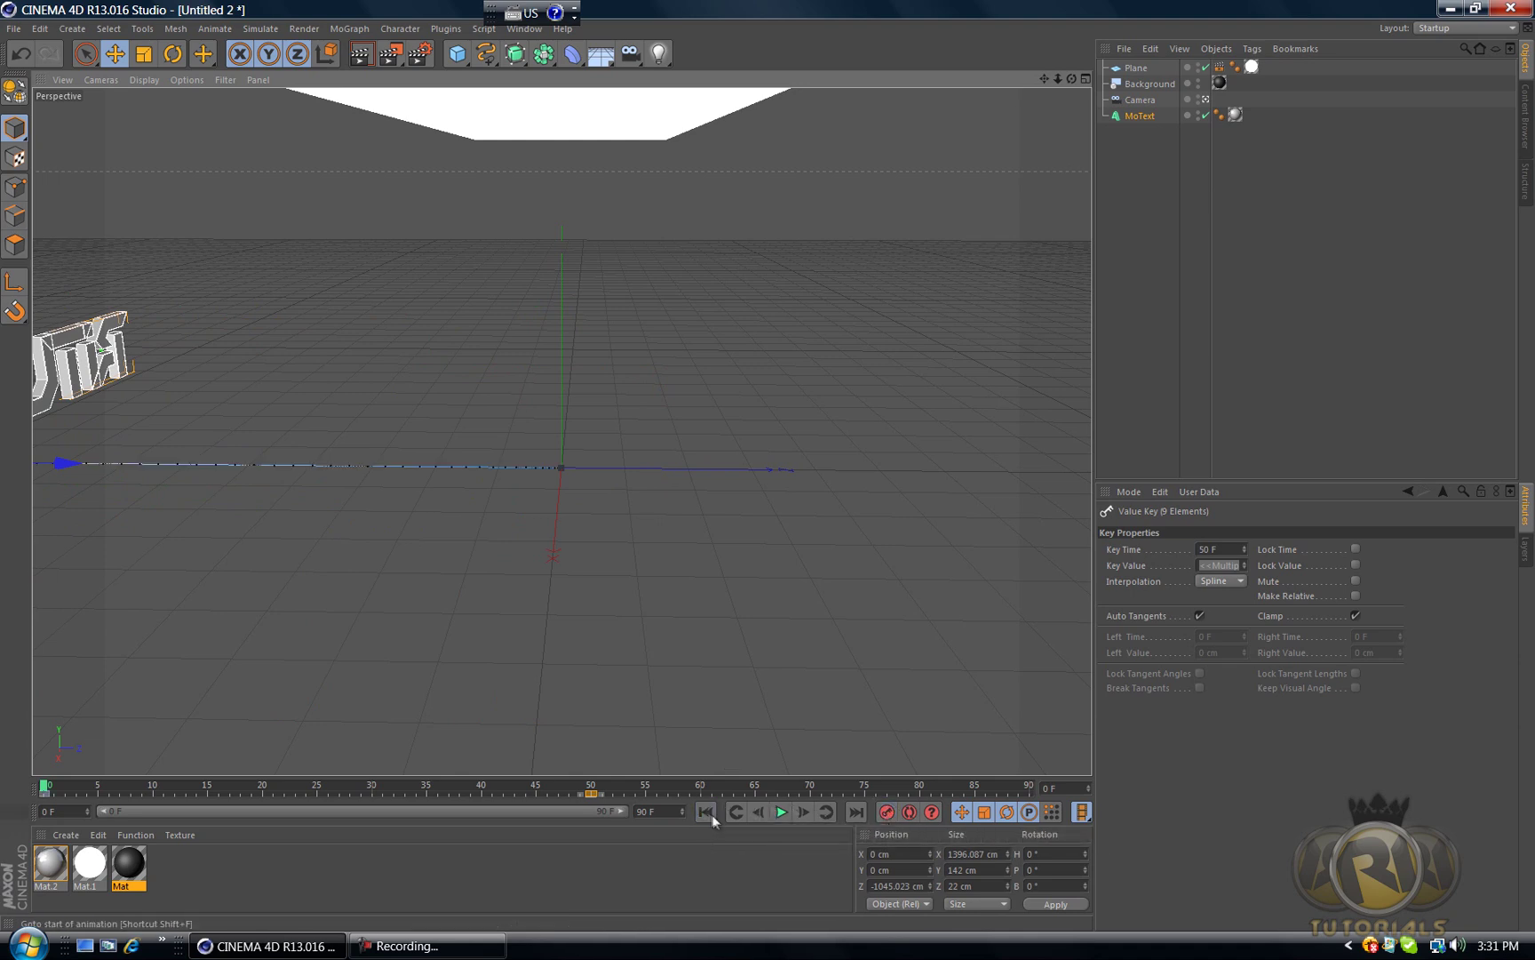
# Step: Undo the recent camera view changes to return to a front view of the text
pyautogui.click(1140, 100)
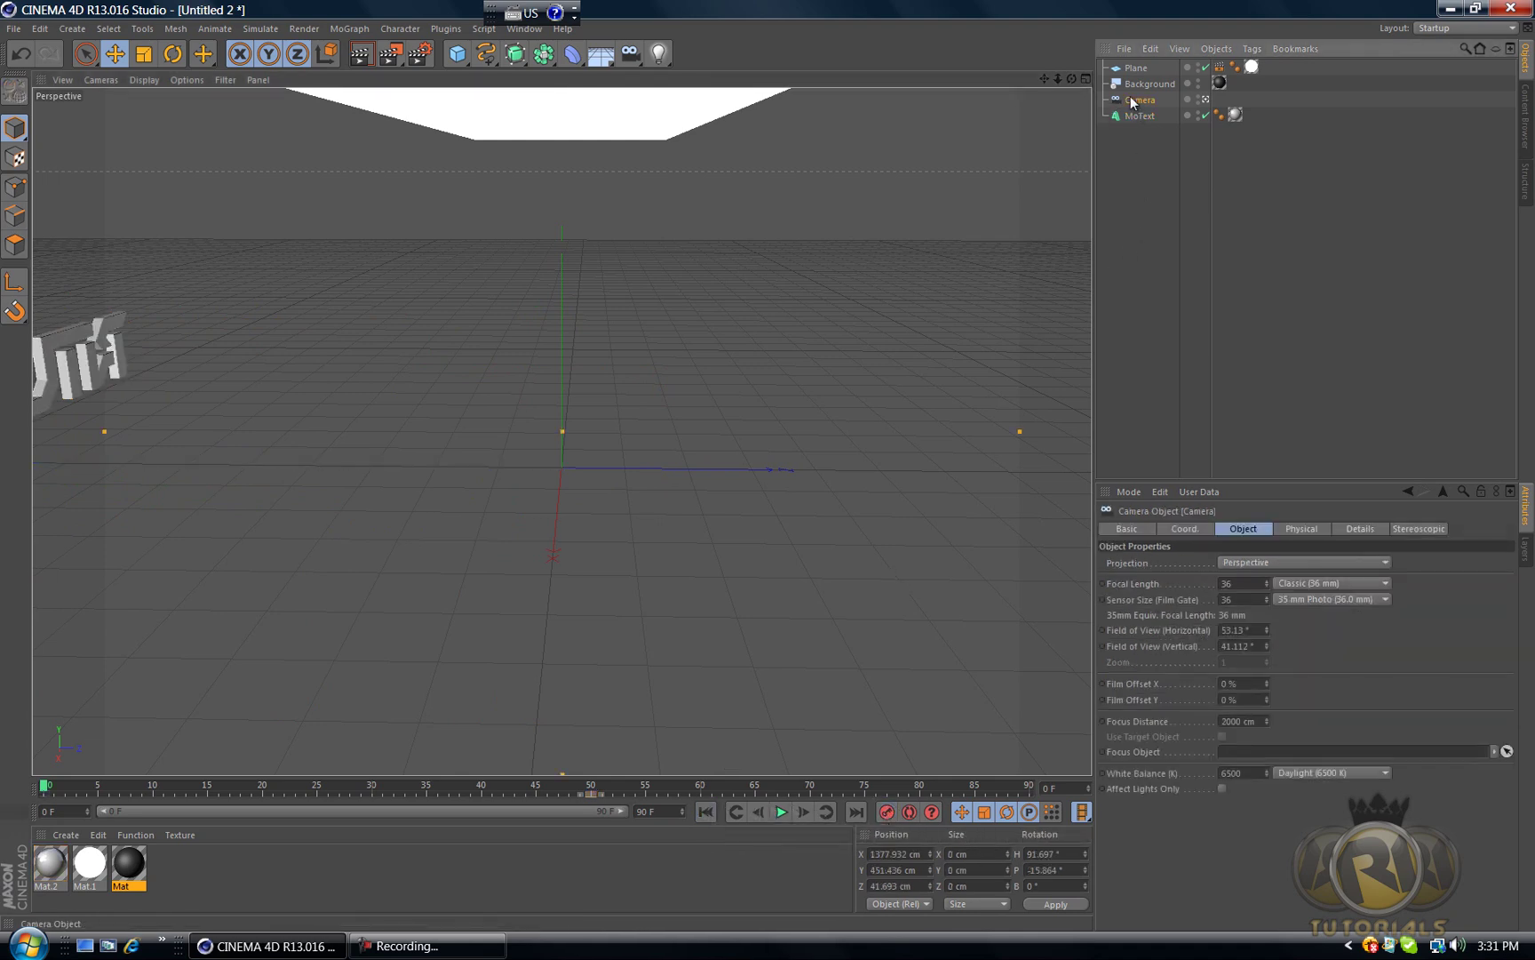
pyautogui.keyDown('alt'); pyautogui.moveTo(769, 465); pyautogui.dragTo(766, 463); pyautogui.keyUp('alt')
pyautogui.hotkey('ctrl', 'z')
pyautogui.hotkey('ctrl', 'z')
pyautogui.hotkey('ctrl', 'z')
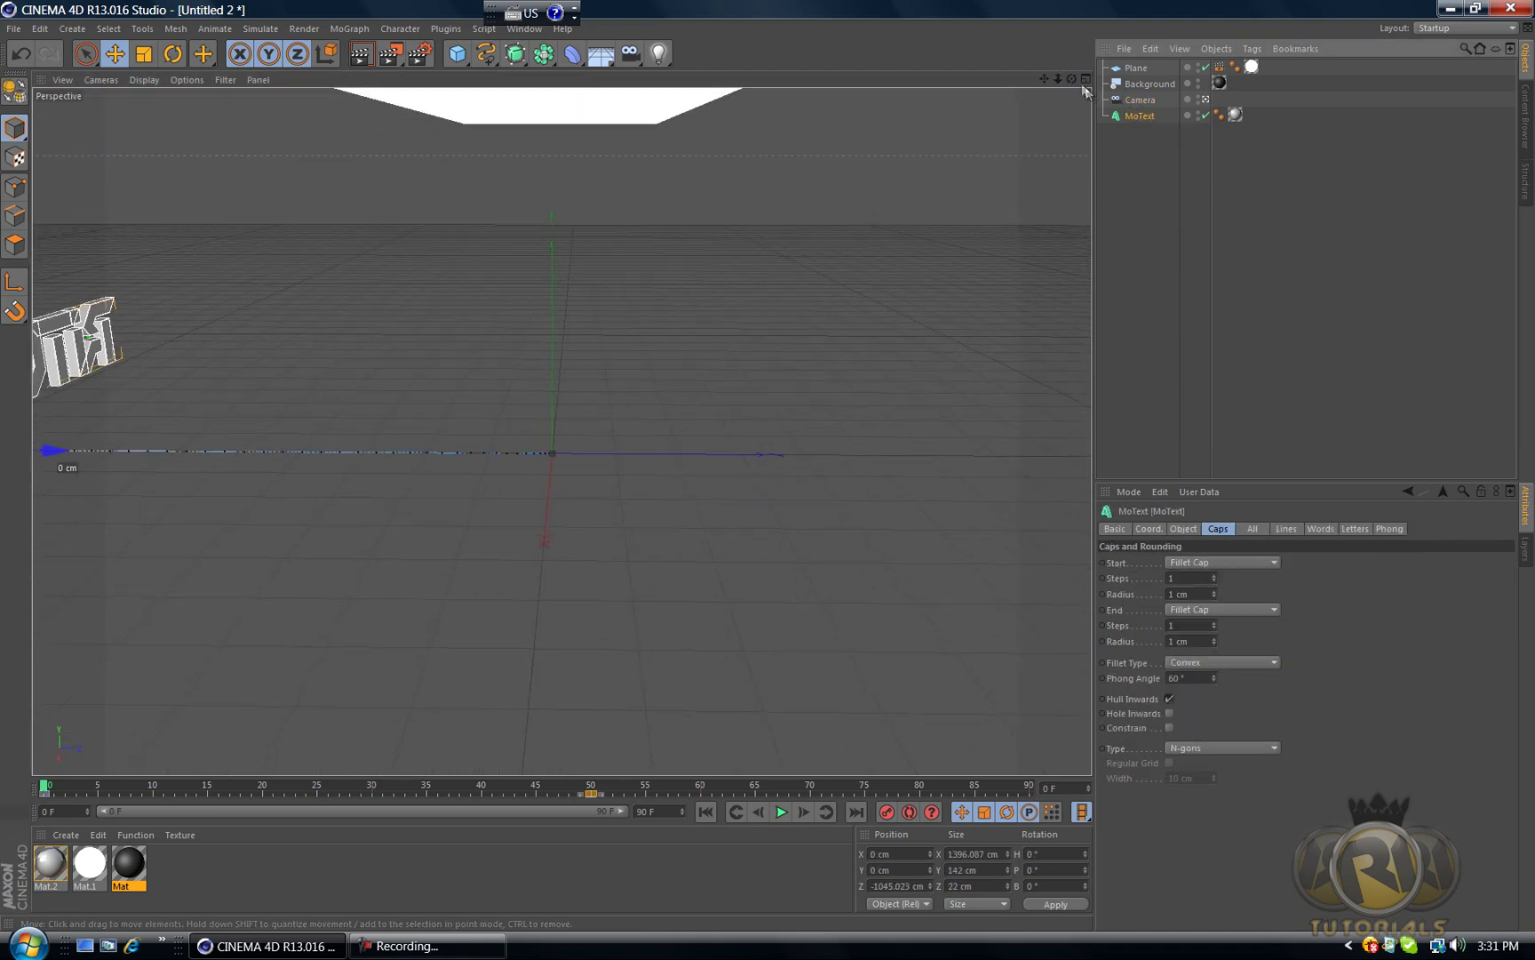
pyautogui.hotkey('ctrl', 'z')
pyautogui.hotkey('ctrl', 'z')
pyautogui.hotkey('ctrl', 'z')
pyautogui.hotkey('ctrl', 'z')
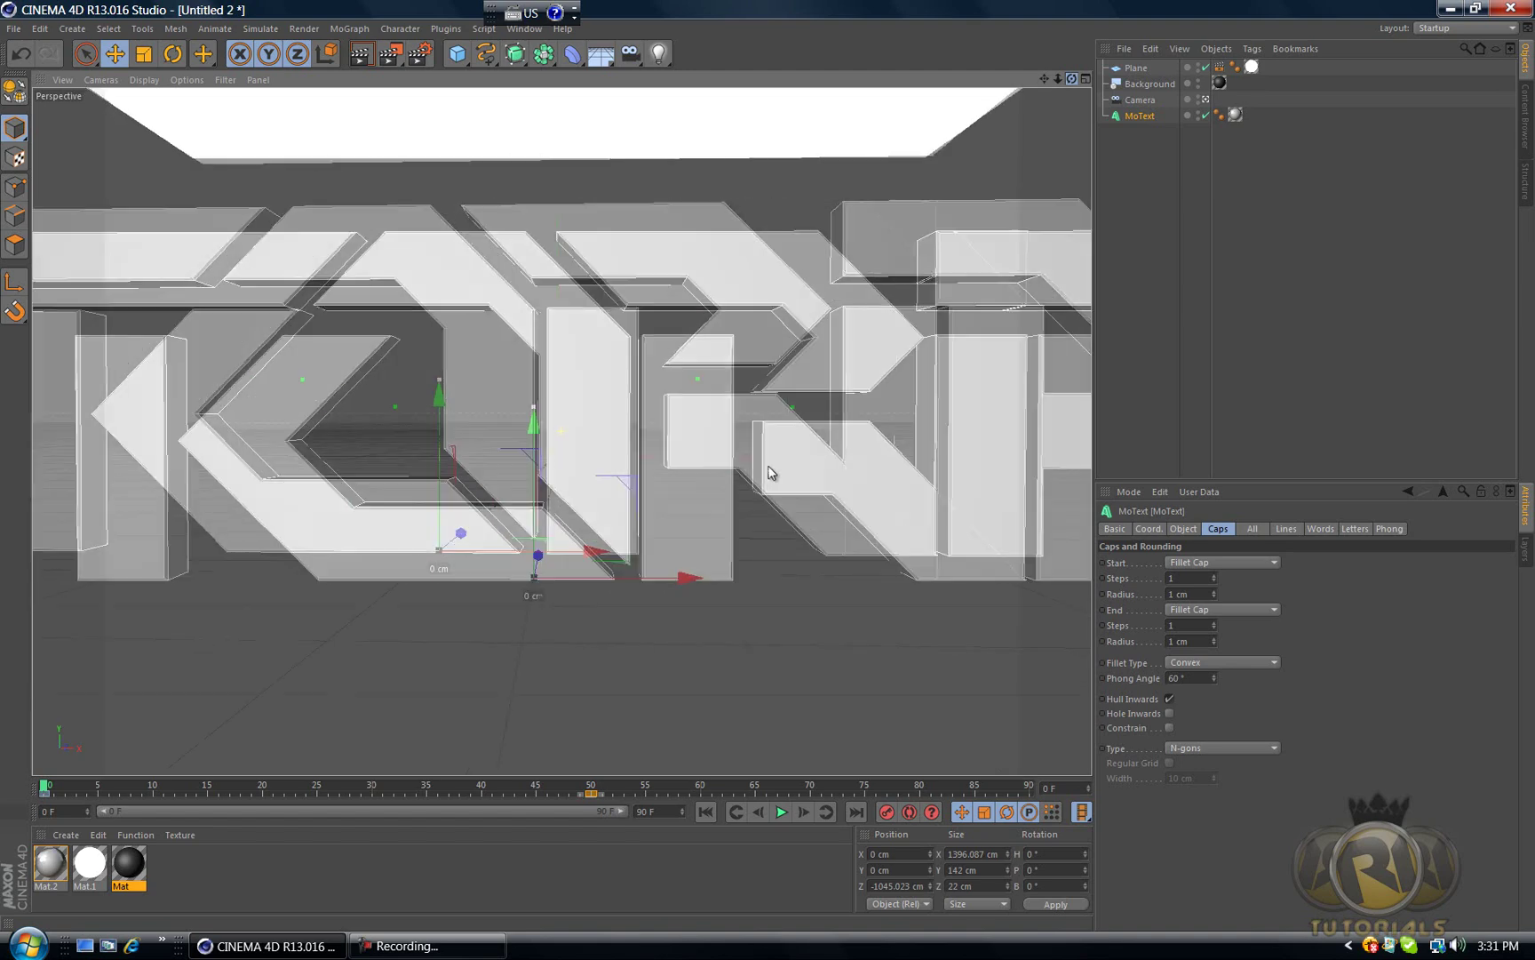
pyautogui.hotkey('ctrl', 'z')
pyautogui.hotkey('ctrl', 'z')
pyautogui.hotkey('ctrl', 'z')
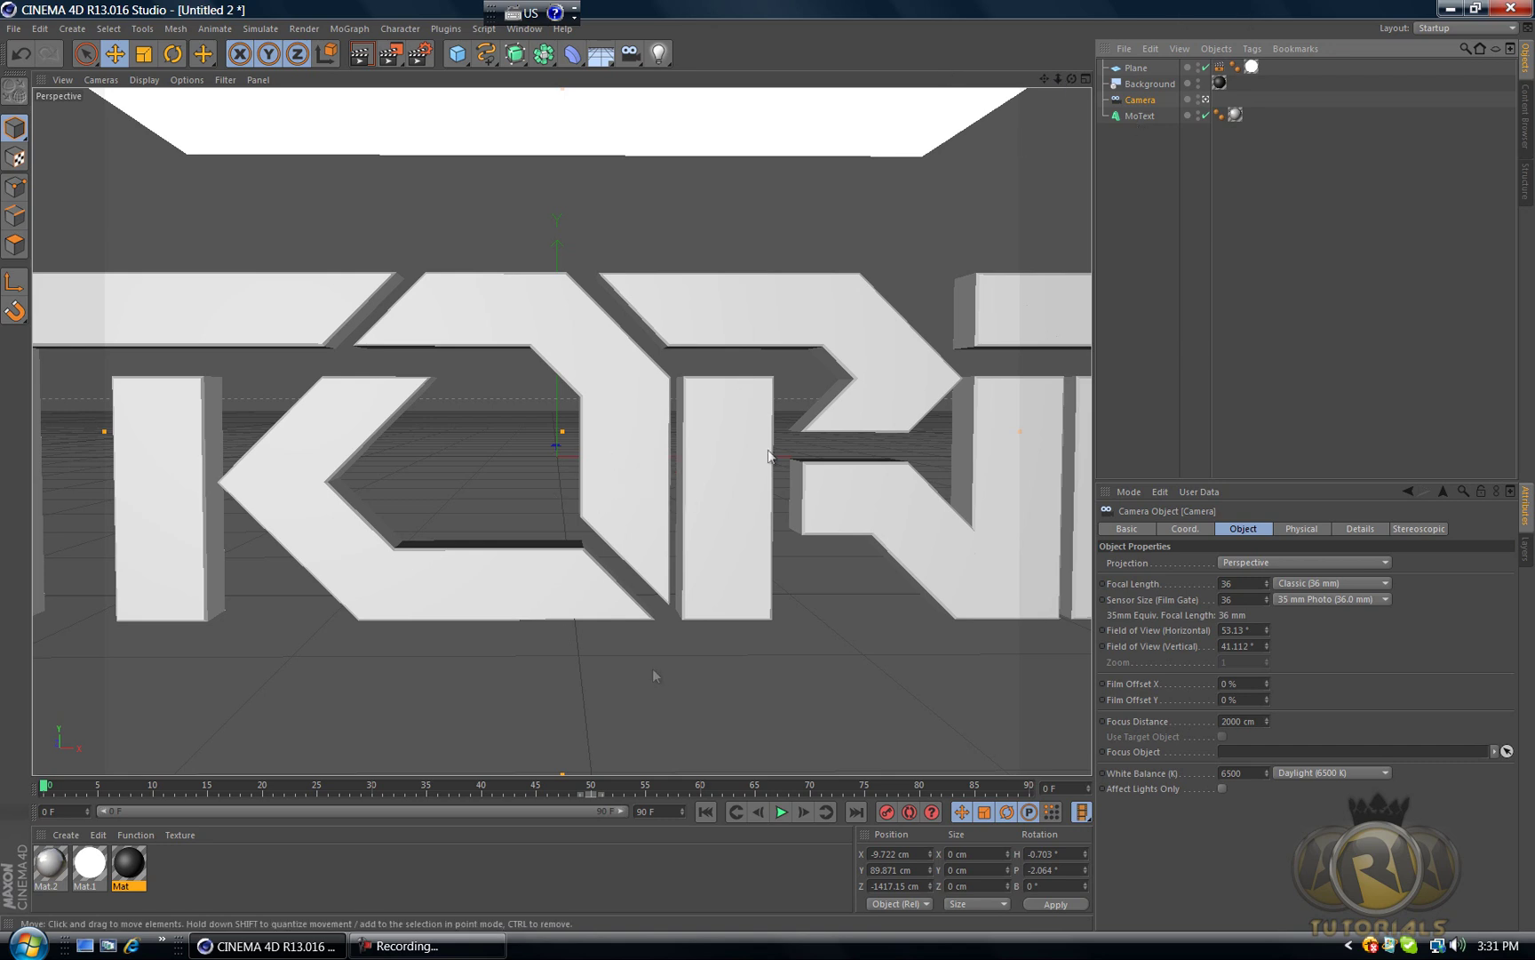
# Step: Straighten the camera's front view and move the MoText along Z to about -2274 cm
pyautogui.moveTo(1054, 78); pyautogui.dragTo(755, 457)
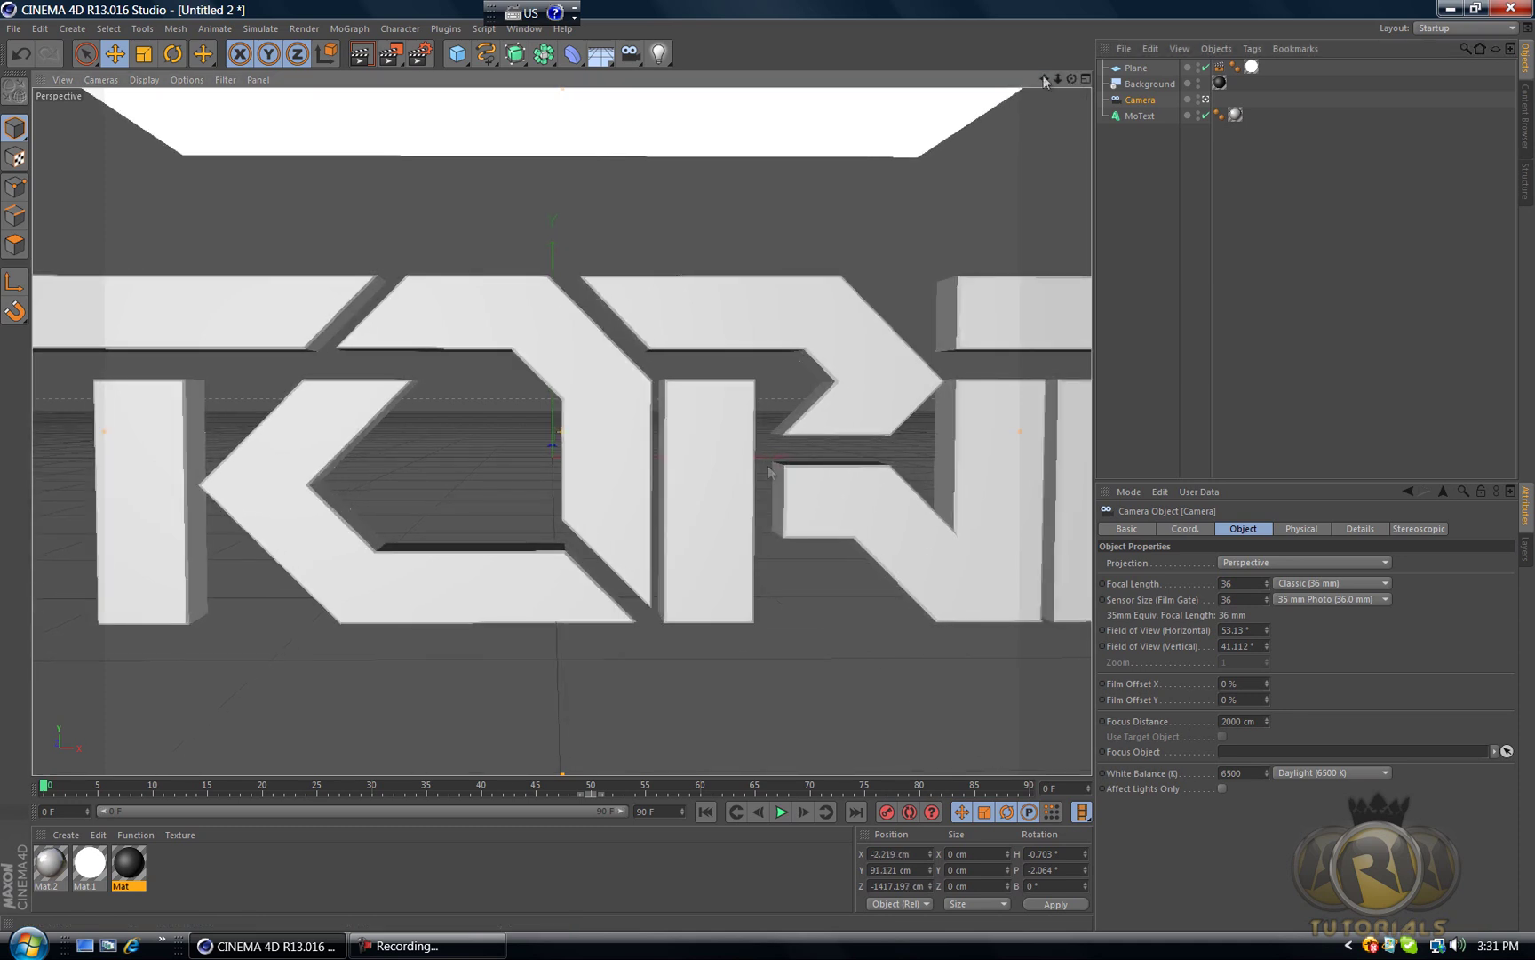
pyautogui.moveTo(1068, 76); pyautogui.dragTo(769, 465)
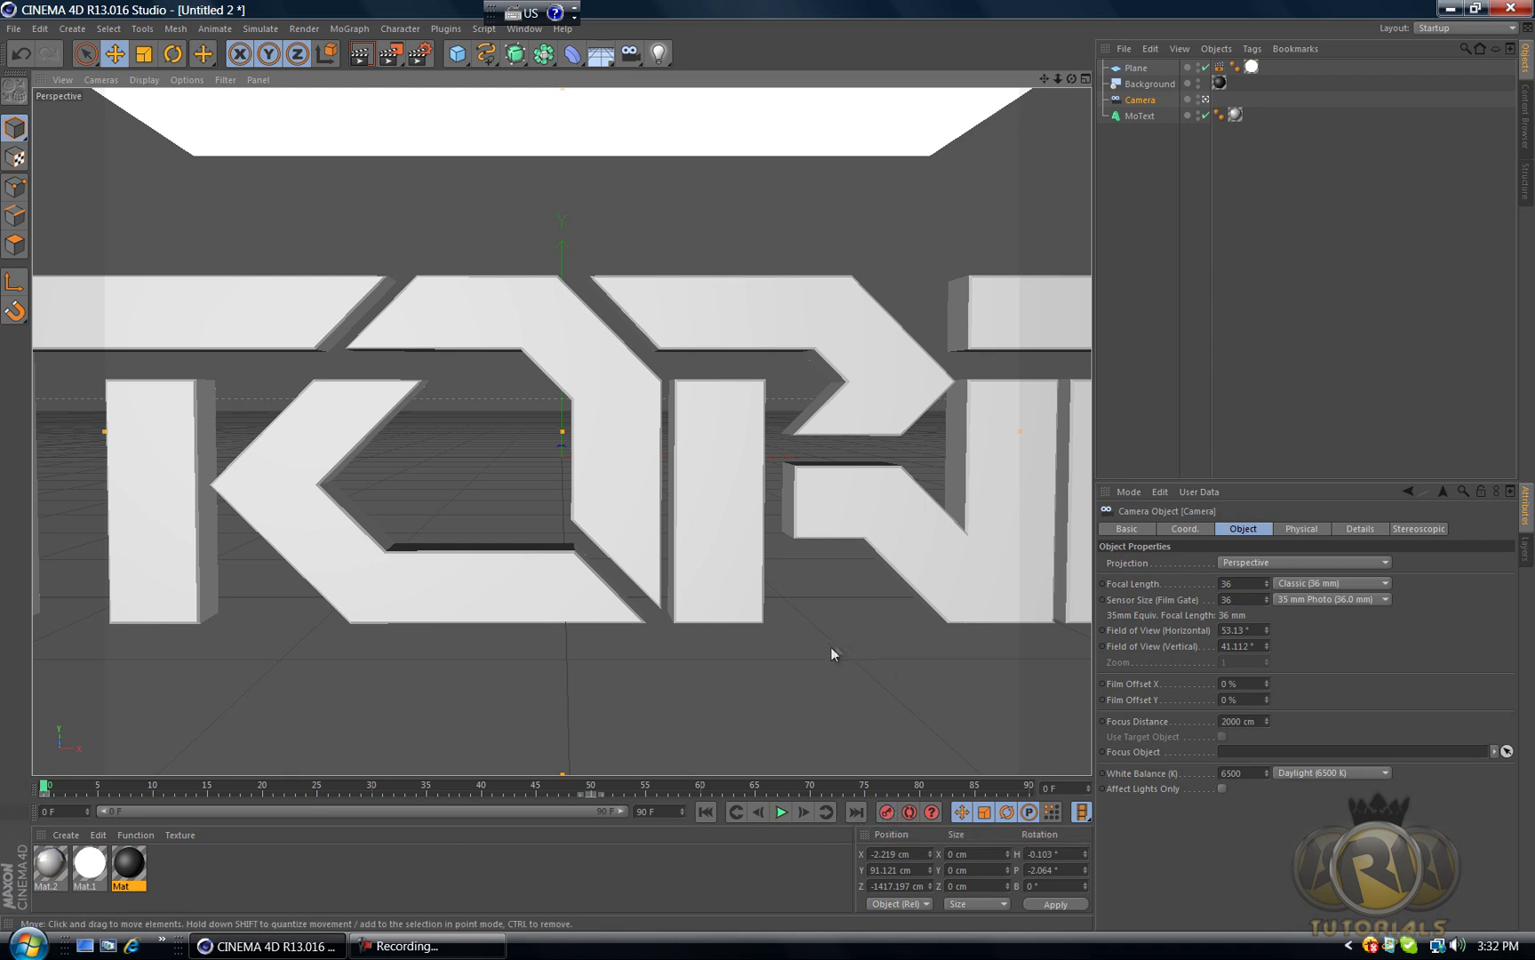
pyautogui.click(1134, 117)
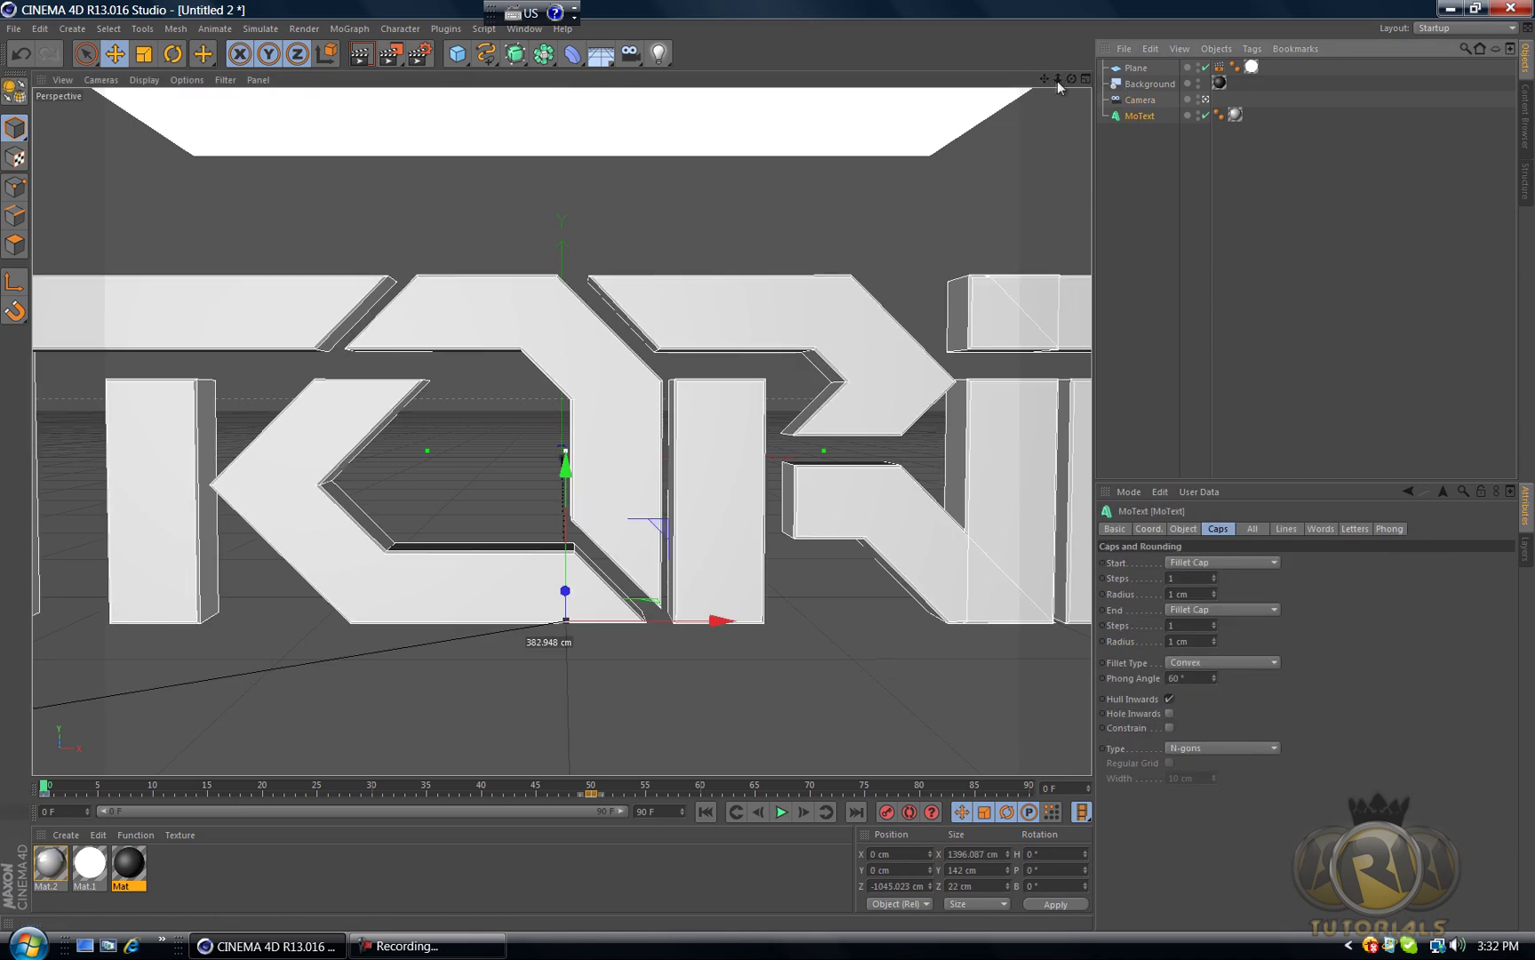
pyautogui.moveTo(1057, 79); pyautogui.dragTo(1004, 82)
pyautogui.moveTo(771, 464); pyautogui.dragTo(472, 487)
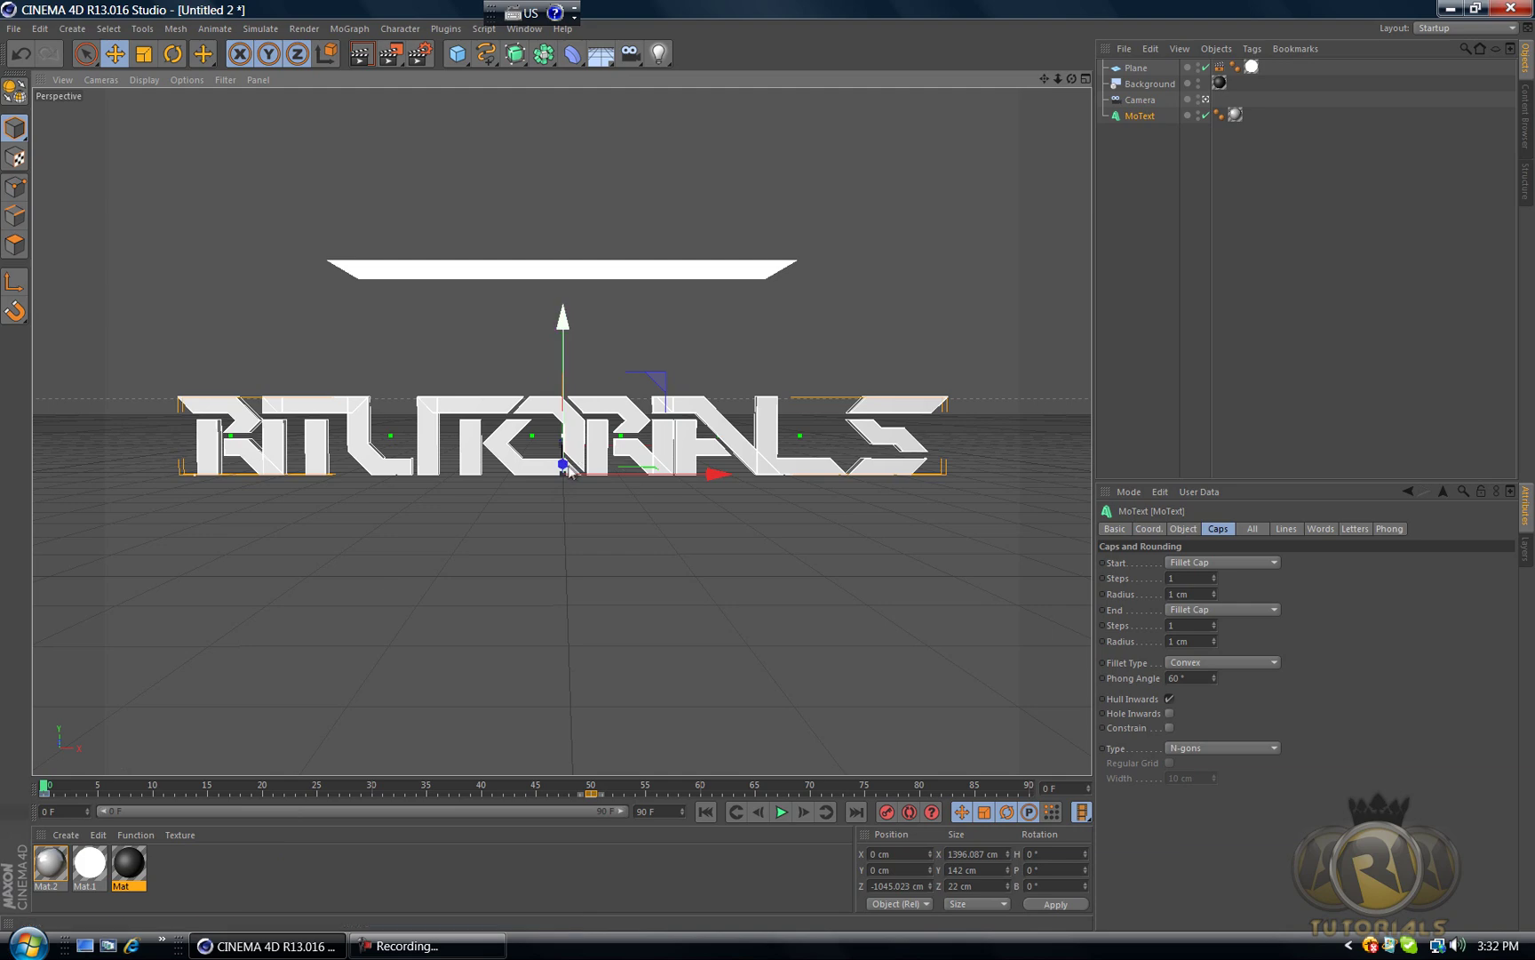
pyautogui.moveTo(566, 470); pyautogui.dragTo(542, 648)
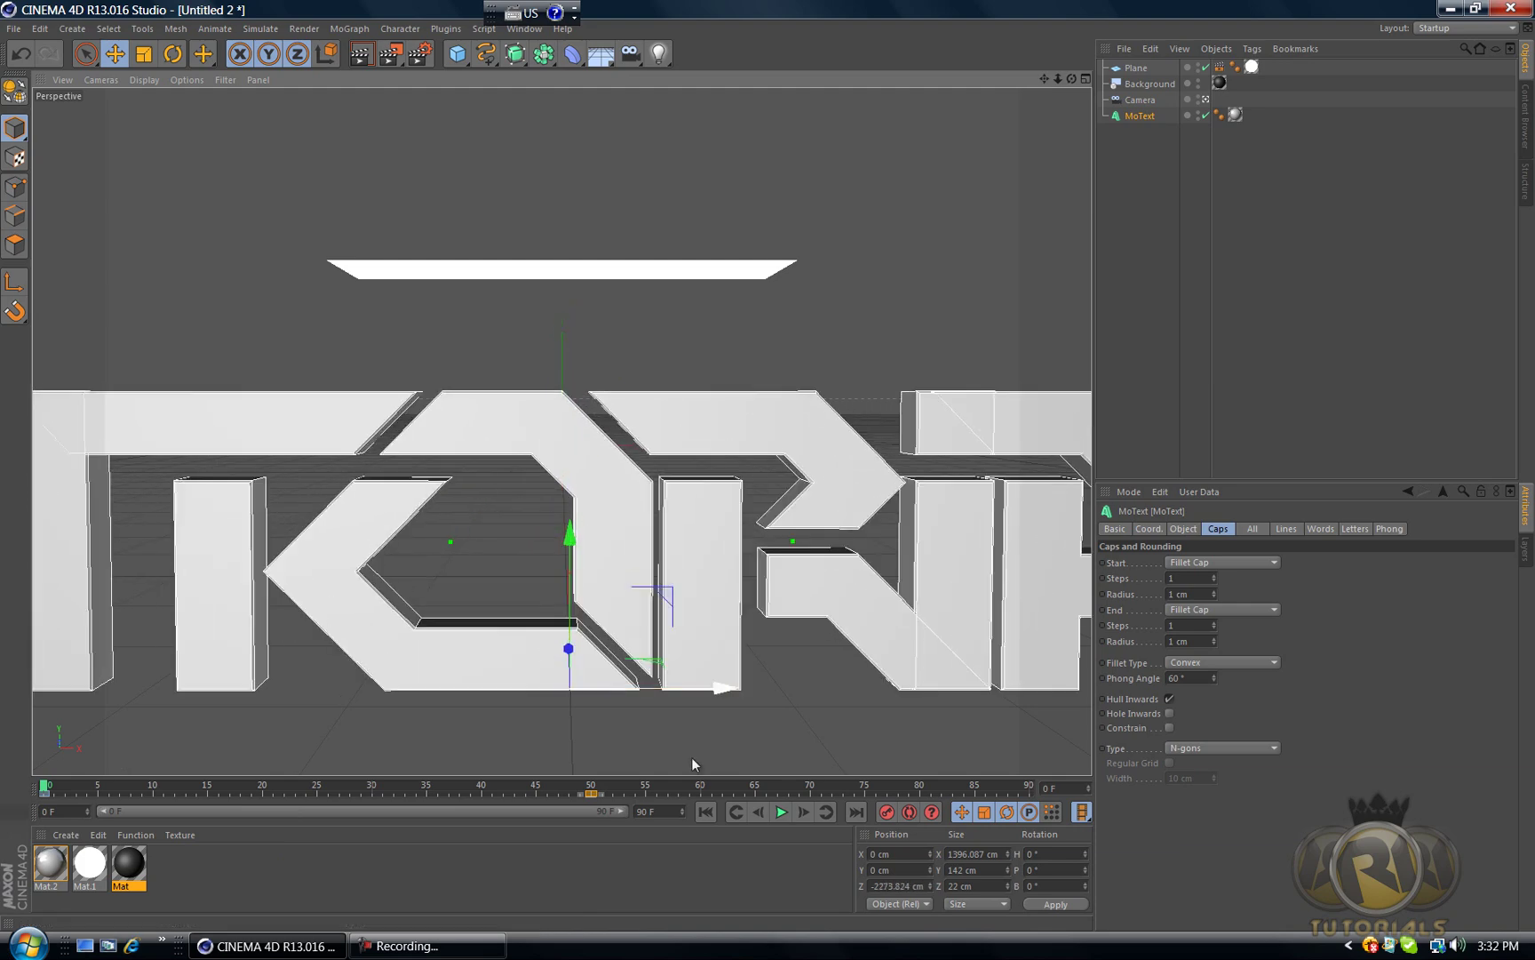
# Step: Record the MoText's position as a keyframe at frame 0 and play back the animation to check it
pyautogui.click(888, 812)
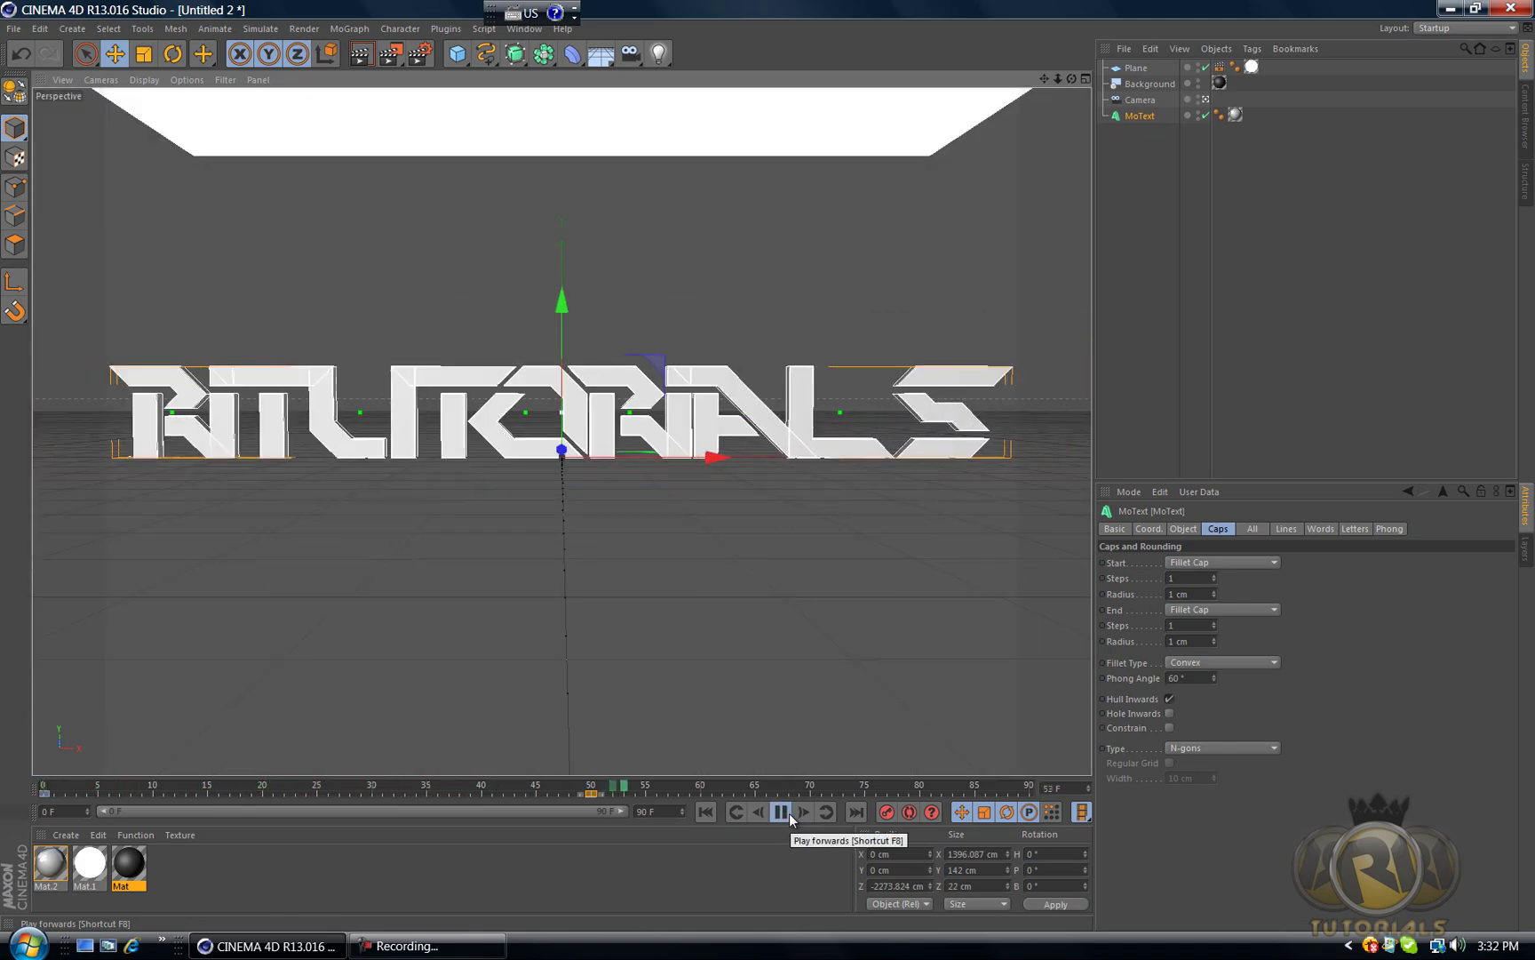
pyautogui.click(783, 814)
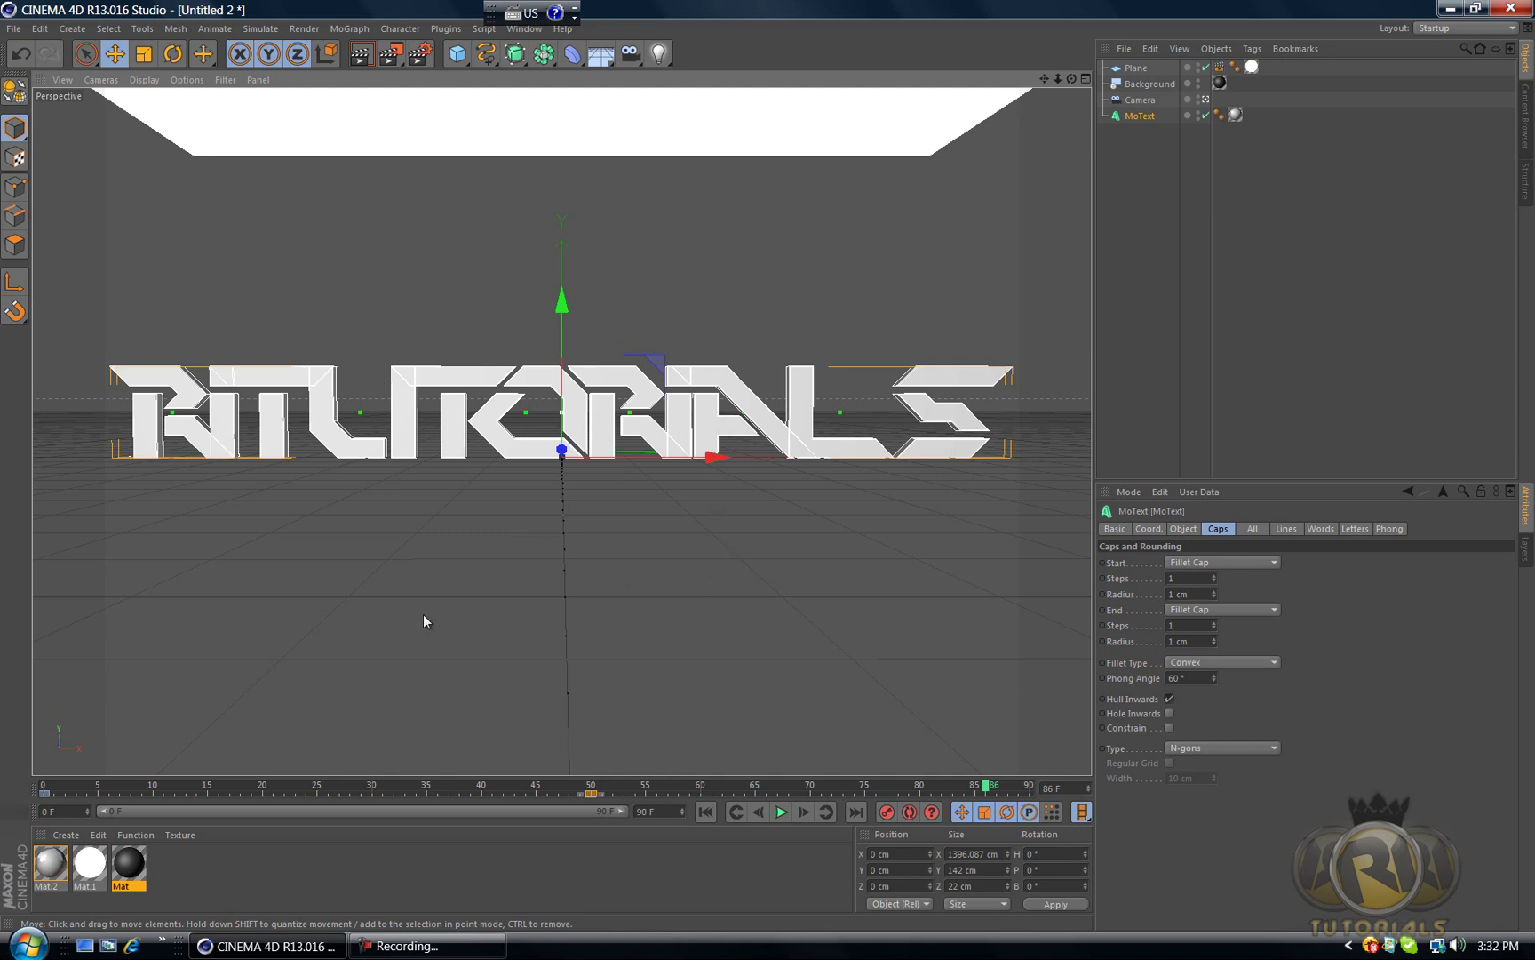
pyautogui.moveTo(417, 946)
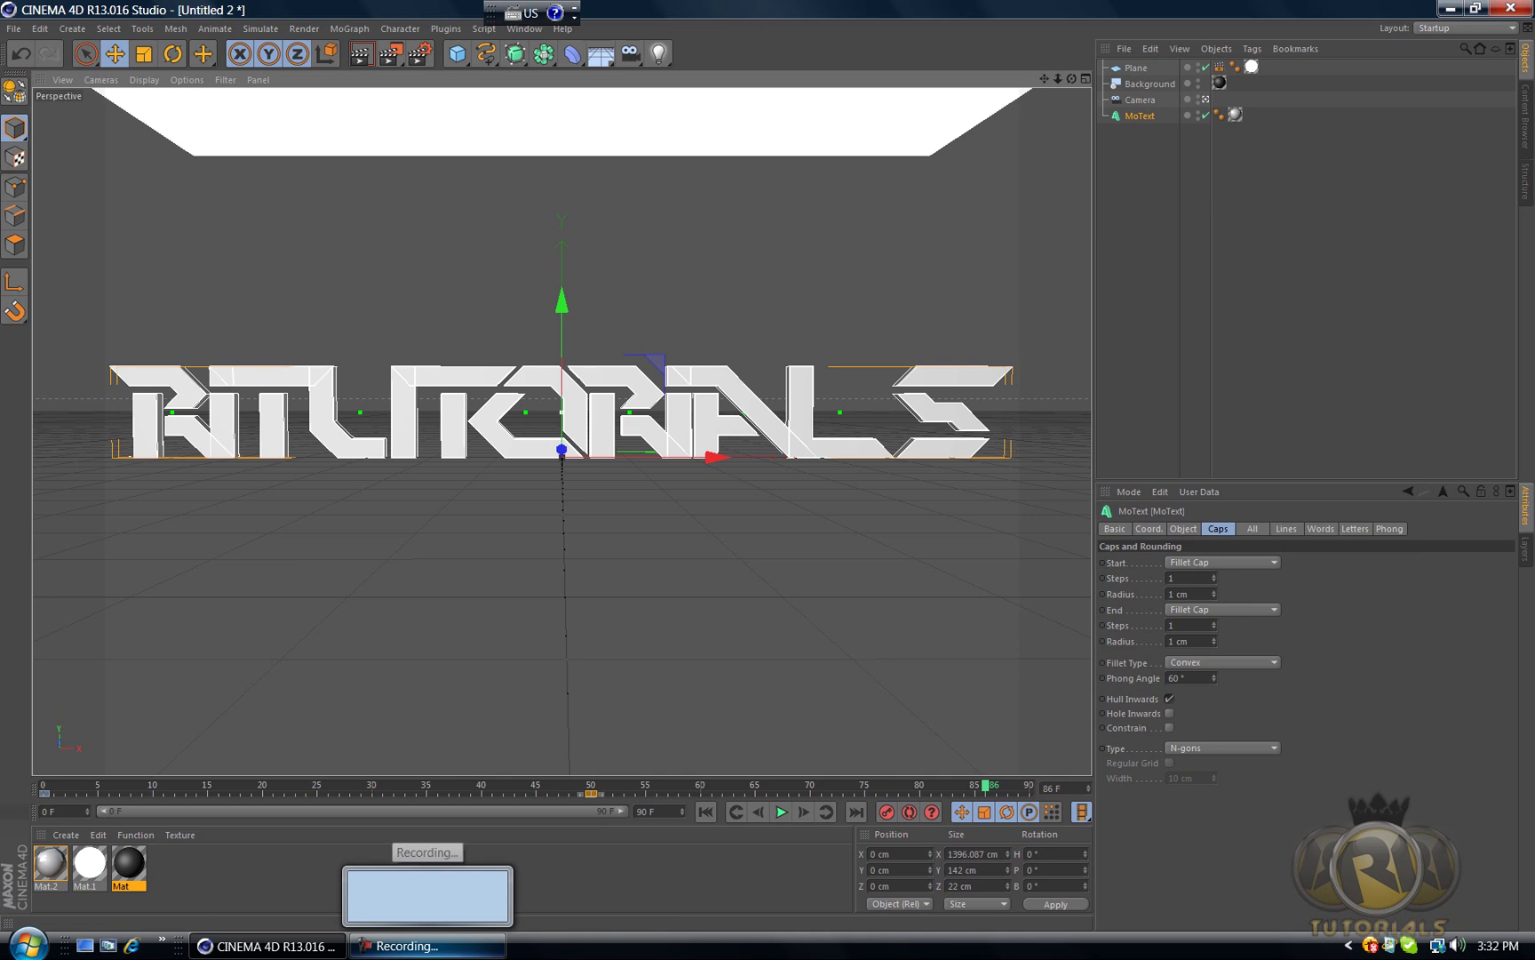
pyautogui.click(404, 944)
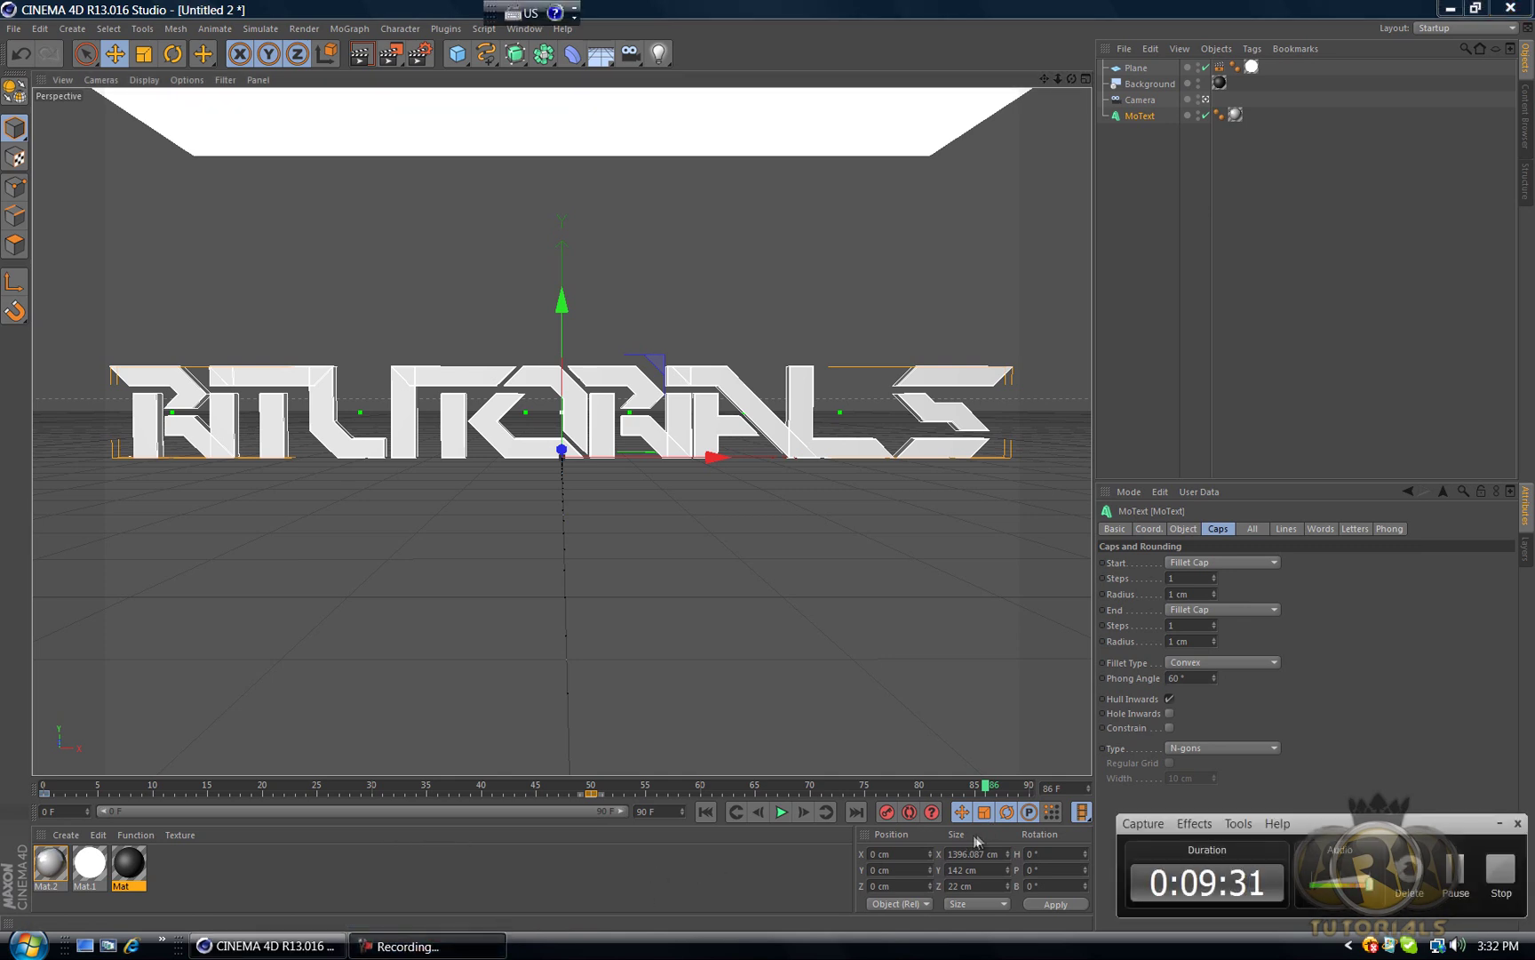